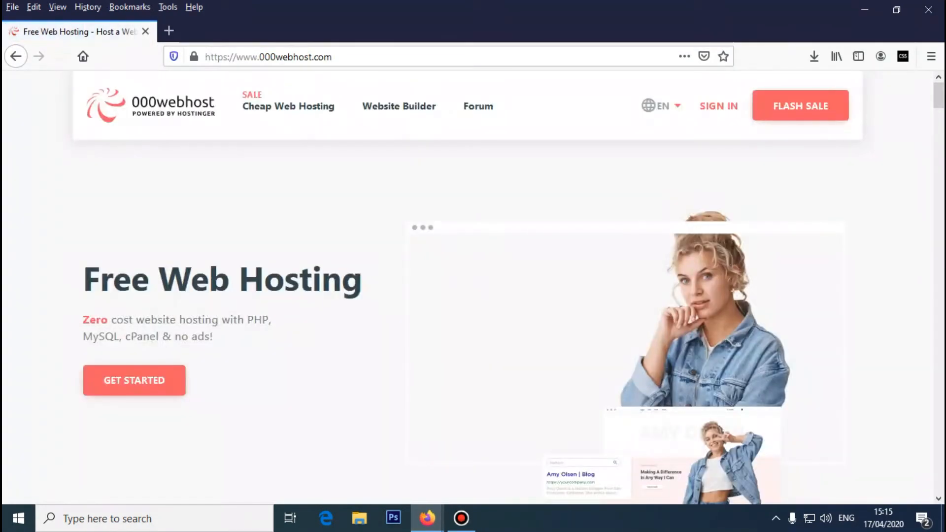
{"action": "scroll", "coordinate": [468, 305], "scroll_direction": "down", "scroll_amount": 3}
{"action": "scroll", "coordinate": [468, 305], "scroll_direction": "up", "scroll_amount": 3}
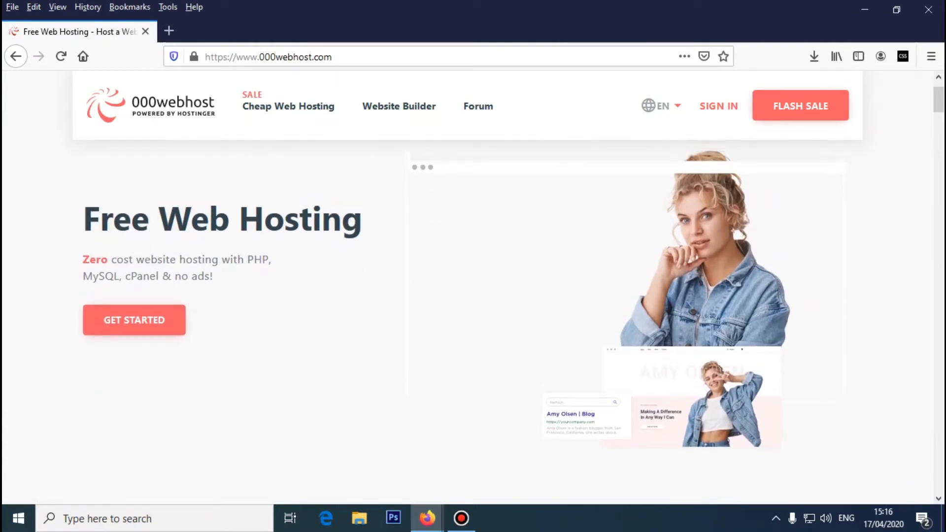
{"action": "left_click_drag", "start_coordinate": [84, 279], "coordinate": [362, 278]}
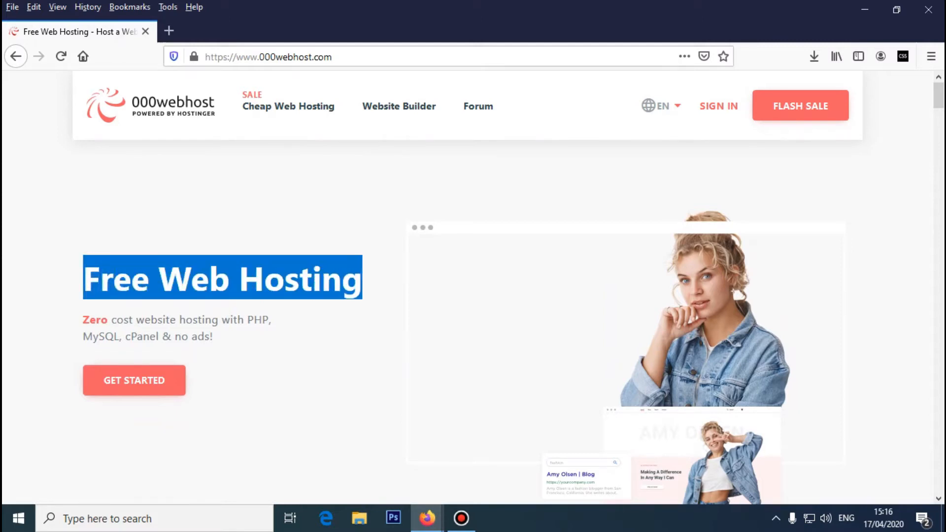
{"action": "scroll", "coordinate": [468, 305], "scroll_direction": "down", "scroll_amount": 3}
{"action": "scroll", "coordinate": [468, 305], "scroll_direction": "up", "scroll_amount": 3}
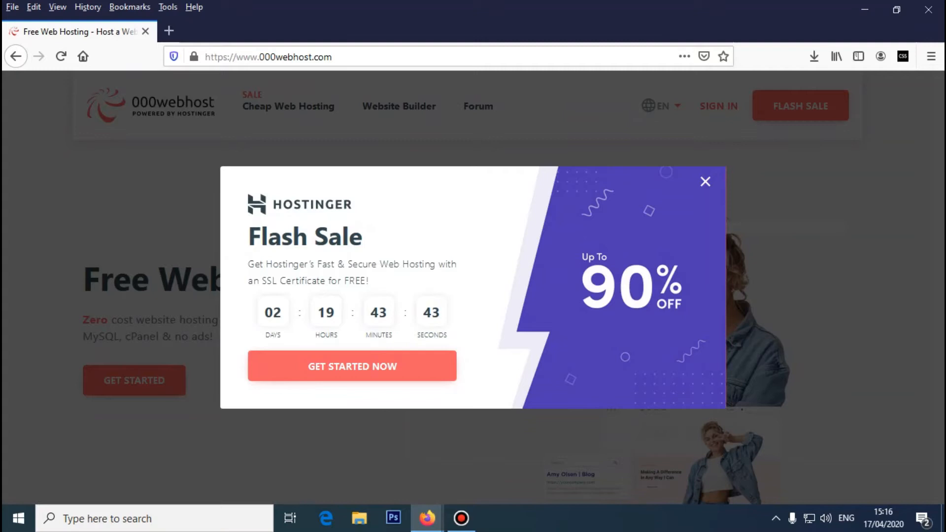
{"action": "left_click", "coordinate": [705, 181]}
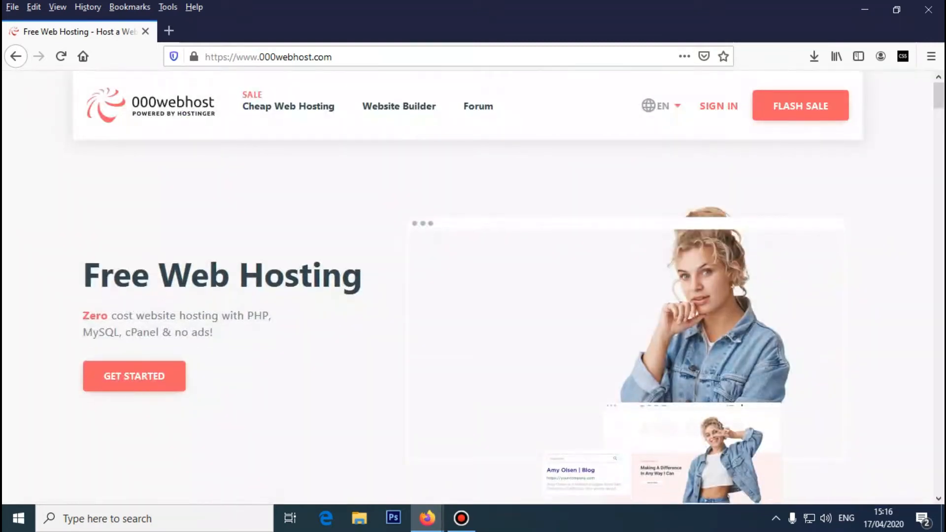
{"action": "scroll", "coordinate": [468, 296], "scroll_direction": "down", "scroll_amount": 3}
{"action": "scroll", "coordinate": [468, 295], "scroll_direction": "up", "scroll_amount": 3}
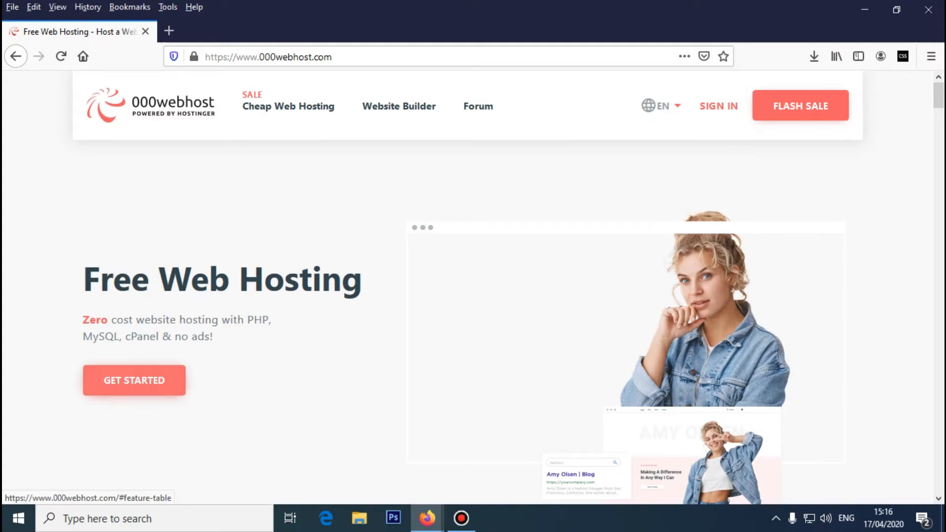
{"action": "scroll", "coordinate": [473, 286], "scroll_direction": "down", "scroll_amount": 2}
{"action": "scroll", "coordinate": [473, 286], "scroll_direction": "up", "scroll_amount": 2}
- Jump to the hosting plans table and scroll through the pricing cards
{"action": "left_click", "coordinate": [134, 379]}
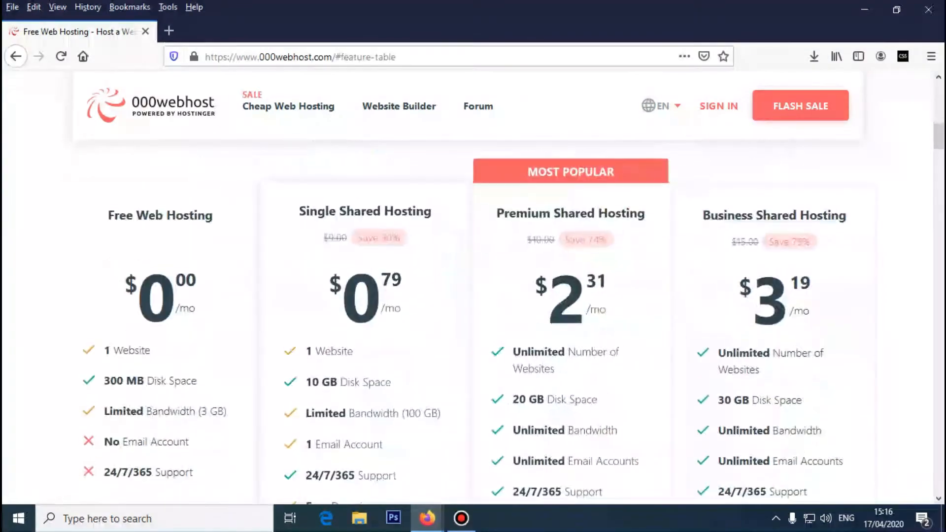
{"action": "scroll", "coordinate": [134, 380], "scroll_direction": "down", "scroll_amount": 6}
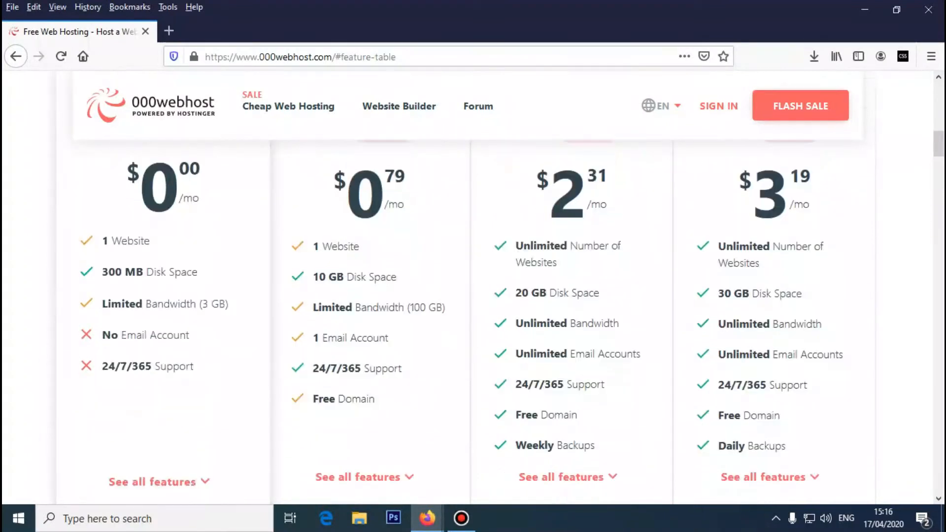
{"action": "scroll", "coordinate": [572, 222], "scroll_direction": "up", "scroll_amount": 5}
{"action": "scroll", "coordinate": [473, 285], "scroll_direction": "up", "scroll_amount": 3}
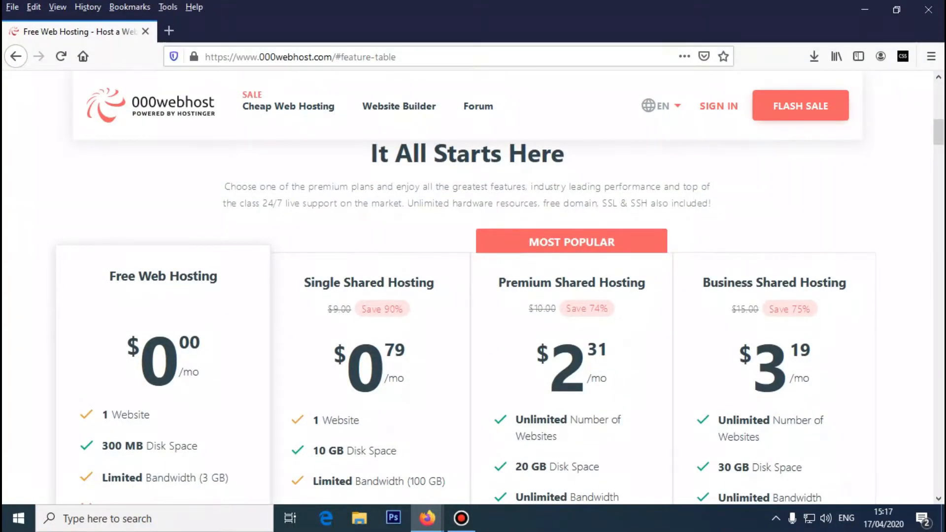
{"action": "scroll", "coordinate": [472, 296], "scroll_direction": "down", "scroll_amount": 2}
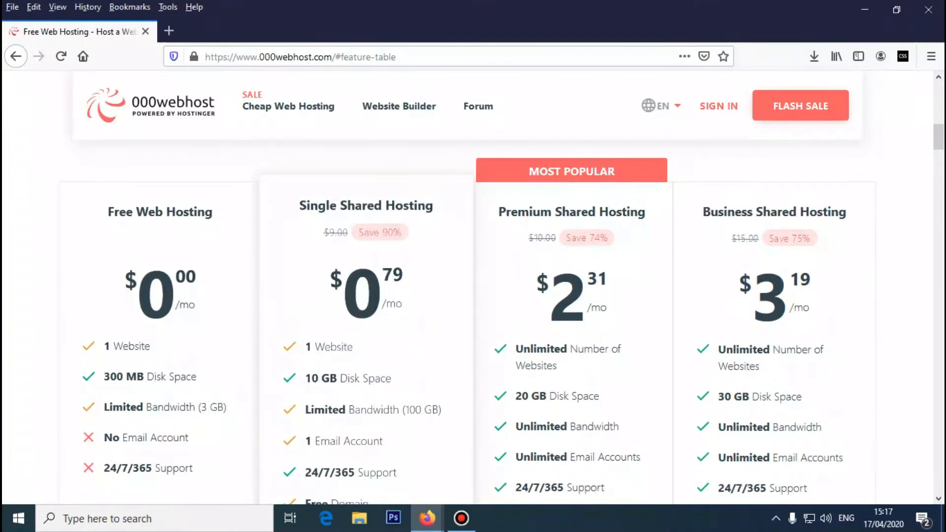
{"action": "scroll", "coordinate": [473, 295], "scroll_direction": "down", "scroll_amount": 3}
{"action": "scroll", "coordinate": [473, 295], "scroll_direction": "down", "scroll_amount": 3}
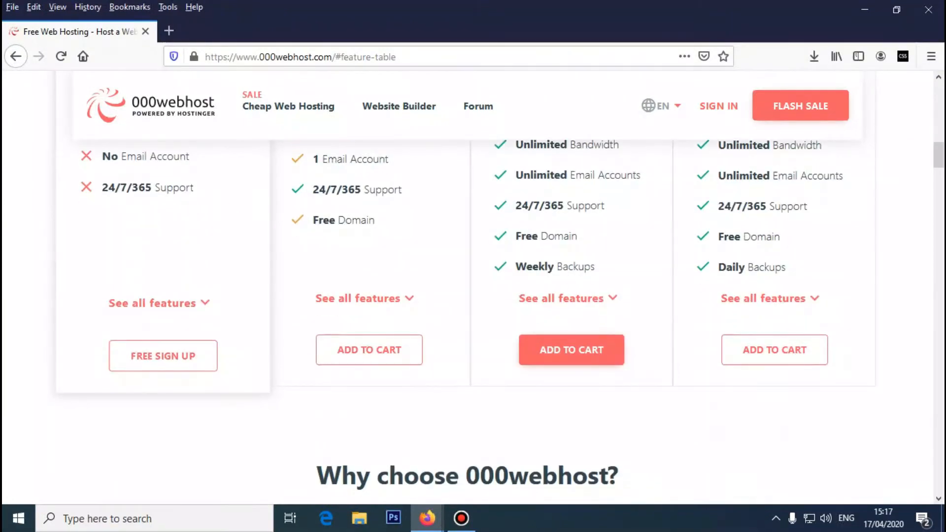
{"action": "scroll", "coordinate": [472, 296], "scroll_direction": "up", "scroll_amount": 4}
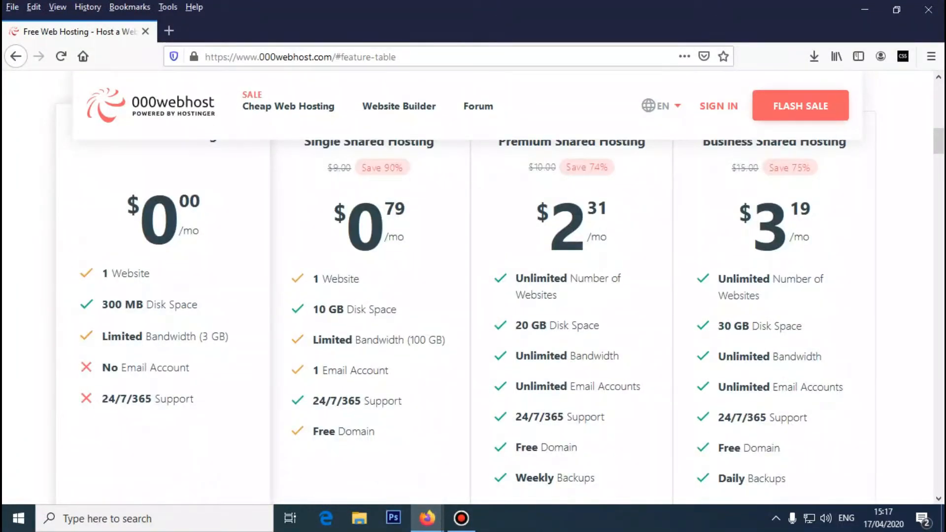
{"action": "scroll", "coordinate": [473, 296], "scroll_direction": "down", "scroll_amount": 2}
{"action": "scroll", "coordinate": [472, 296], "scroll_direction": "up", "scroll_amount": 4}
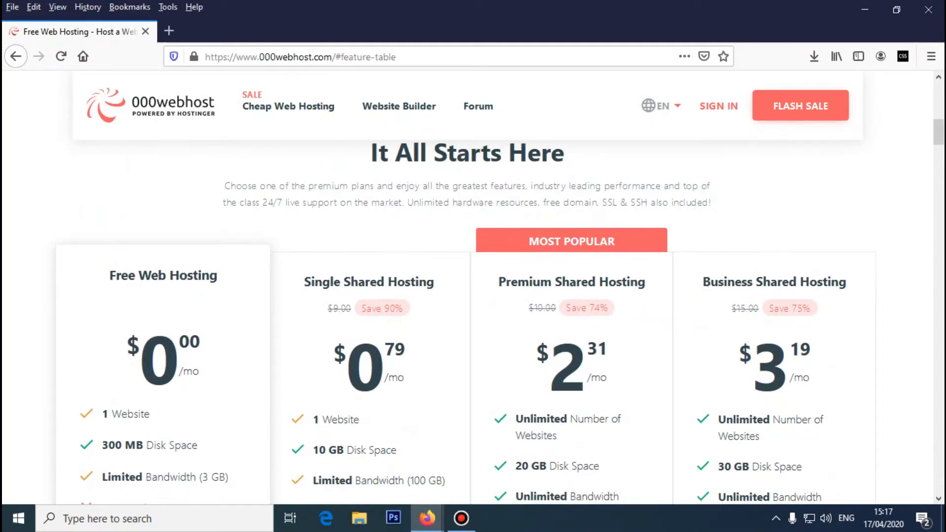
{"action": "scroll", "coordinate": [473, 296], "scroll_direction": "down", "scroll_amount": 2}
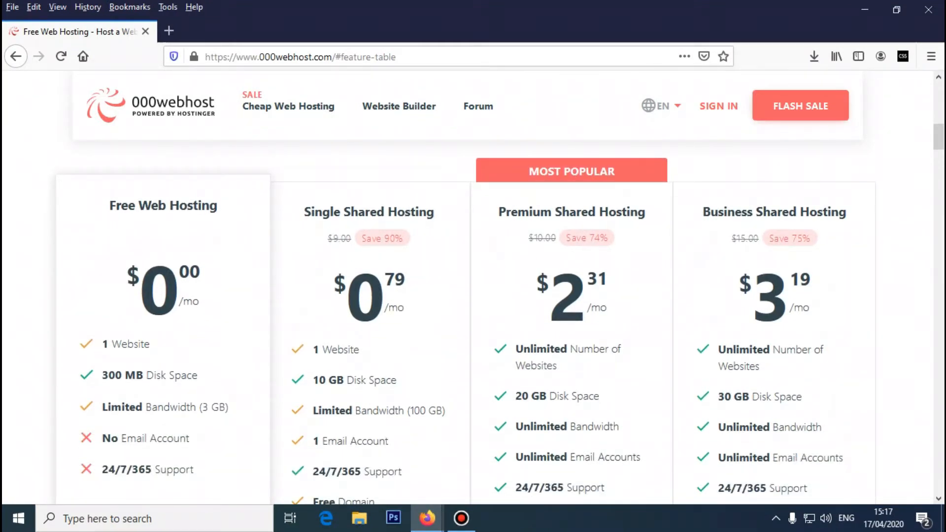
{"action": "scroll", "coordinate": [473, 296], "scroll_direction": "down", "scroll_amount": 3}
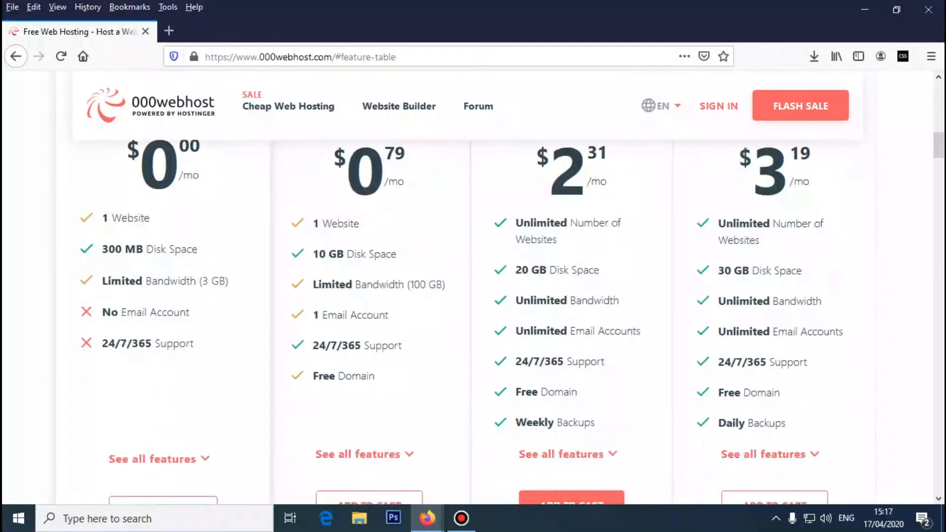
{"action": "scroll", "coordinate": [473, 295], "scroll_direction": "up", "scroll_amount": 3}
{"action": "scroll", "coordinate": [473, 295], "scroll_direction": "down", "scroll_amount": 2}
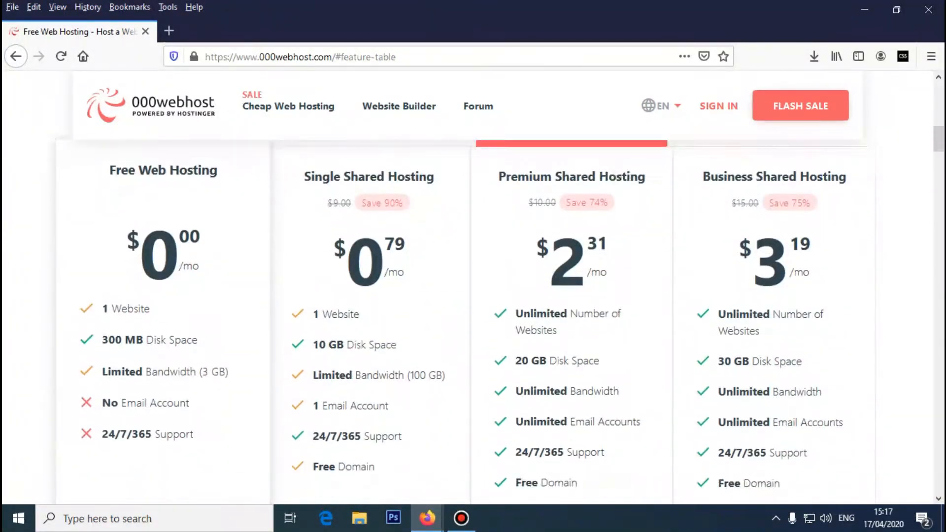
{"action": "scroll", "coordinate": [473, 295], "scroll_direction": "down", "scroll_amount": 3}
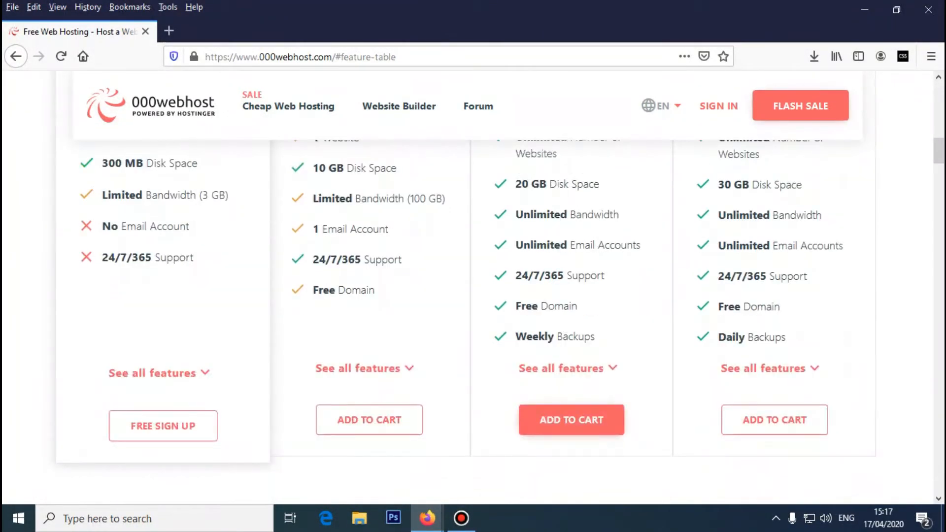
{"action": "scroll", "coordinate": [472, 295], "scroll_direction": "up", "scroll_amount": 1}
- Highlight '1 Website' in the free plan, then start the Free Web Hosting sign-up
{"action": "left_click_drag", "start_coordinate": [102, 203], "coordinate": [150, 203]}
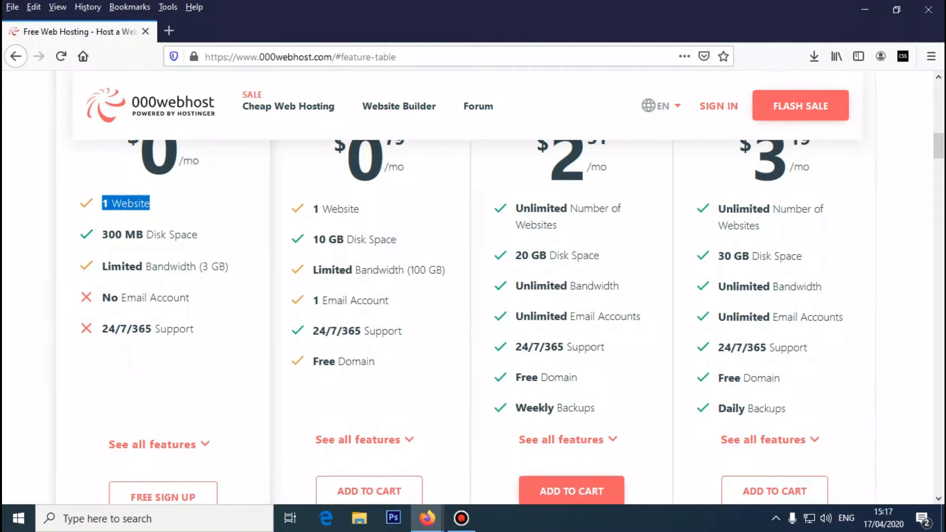
{"action": "scroll", "coordinate": [468, 315], "scroll_direction": "up", "scroll_amount": 2}
{"action": "scroll", "coordinate": [468, 315], "scroll_direction": "down", "scroll_amount": 1}
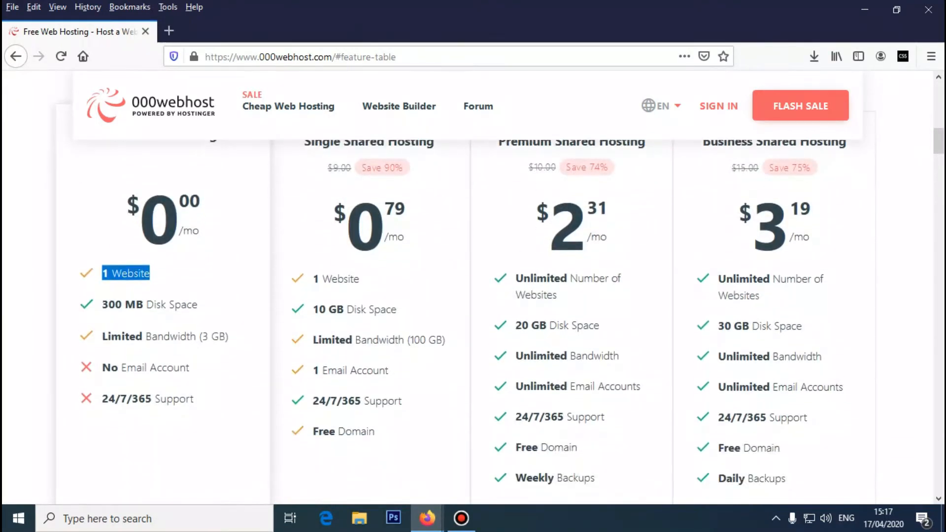
{"action": "scroll", "coordinate": [468, 315], "scroll_direction": "up", "scroll_amount": 2}
{"action": "scroll", "coordinate": [468, 315], "scroll_direction": "down", "scroll_amount": 1}
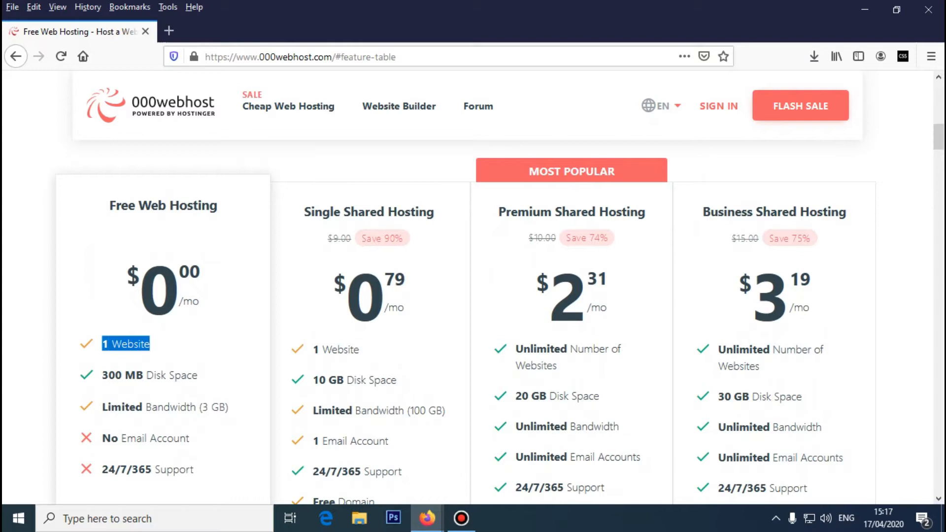
{"action": "scroll", "coordinate": [367, 320], "scroll_direction": "down", "scroll_amount": 1}
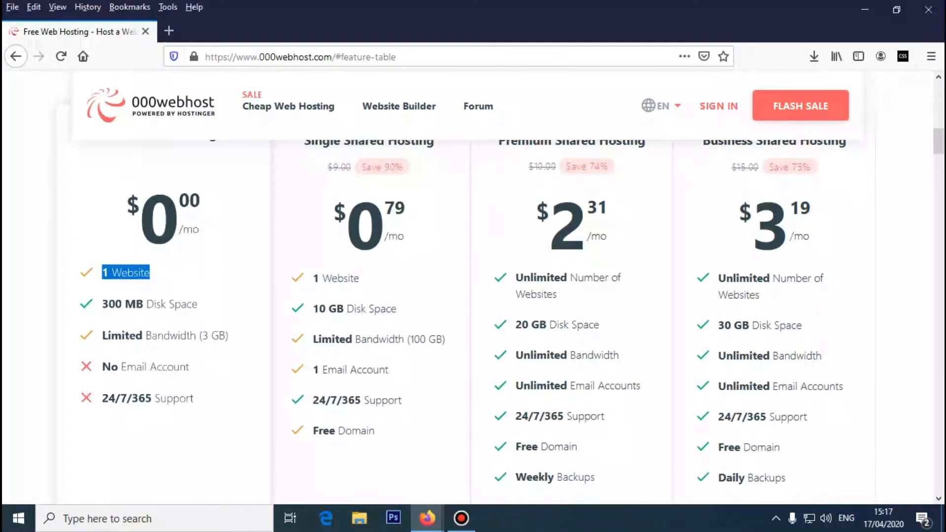
{"action": "scroll", "coordinate": [571, 424], "scroll_direction": "down", "scroll_amount": 2}
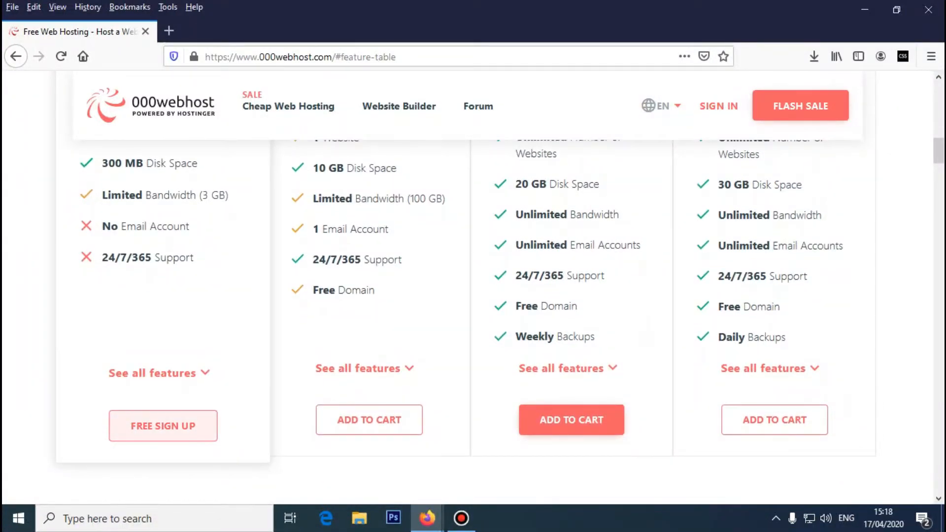
{"action": "left_click", "coordinate": [163, 425]}
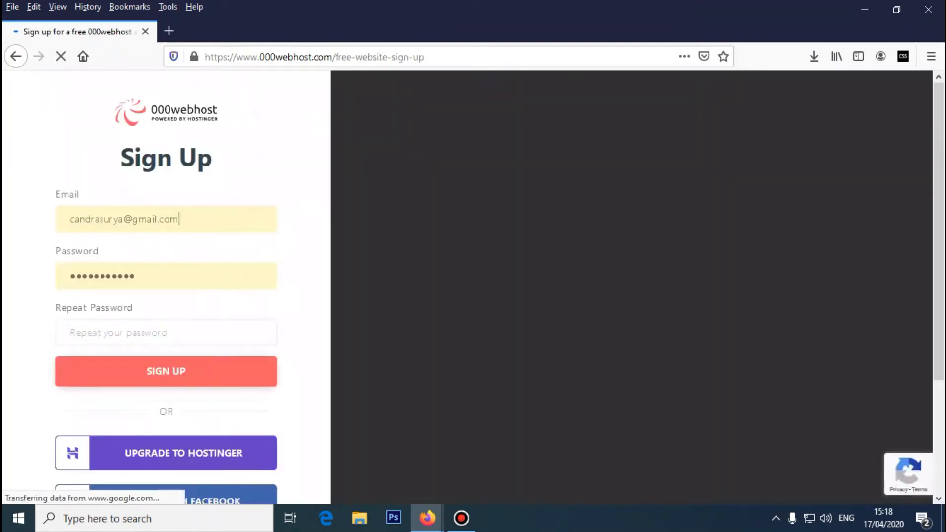
- Clear the autofilled email and password, then refill the form from the saved login
{"action": "key", "text": "ctrl+a"}
{"action": "key", "text": "BackSpace"}
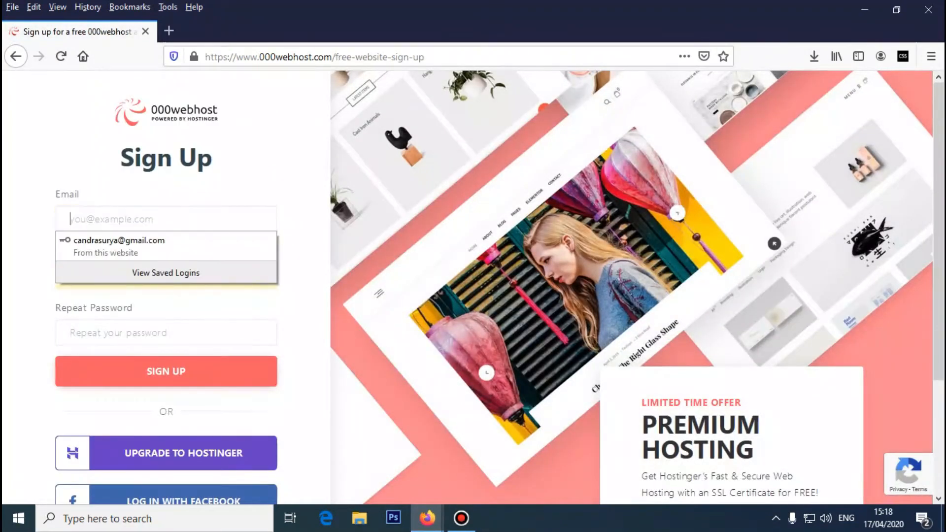
{"action": "left_click", "coordinate": [197, 285]}
{"action": "left_click", "coordinate": [197, 285]}
{"action": "key", "text": "ctrl+a"}
{"action": "key", "text": "BackSpace"}
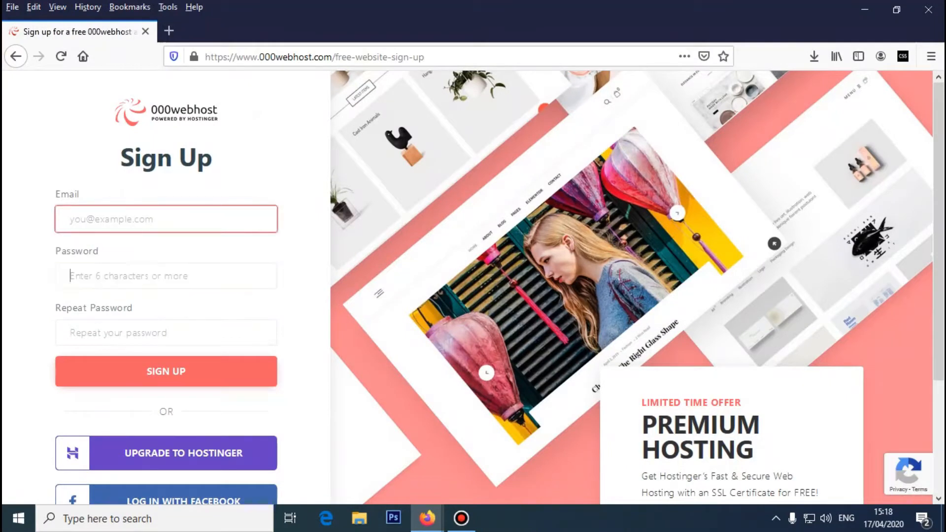
{"action": "left_click", "coordinate": [166, 219]}
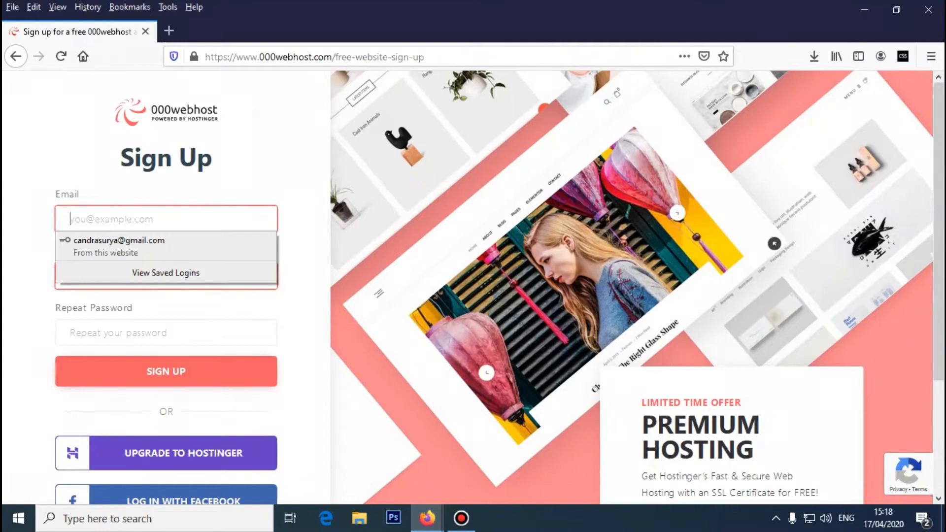
{"action": "key", "text": "Down"}
{"action": "key", "text": "Return"}
- Replace the email with the account's Gmail address, fixing the 'gmaik' typo
{"action": "key", "text": "ctrl+a"}
{"action": "key", "text": "BackSpace"}
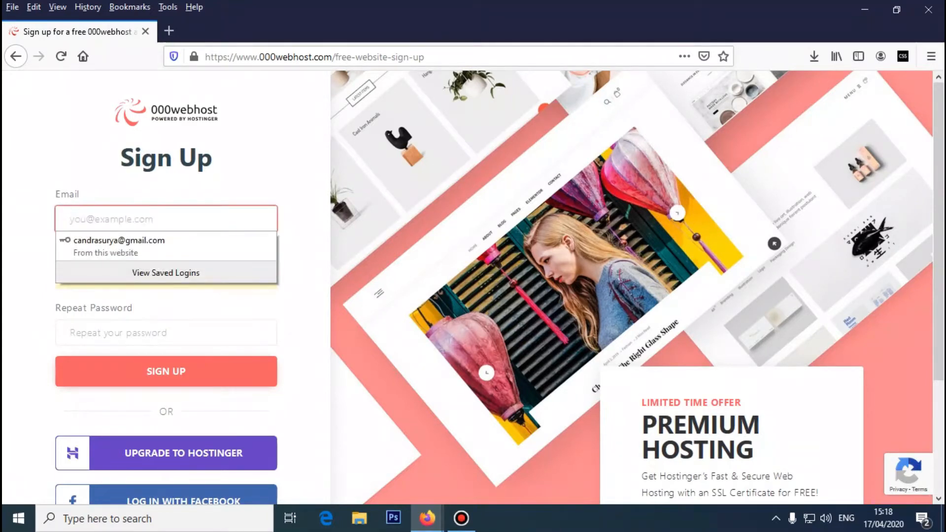
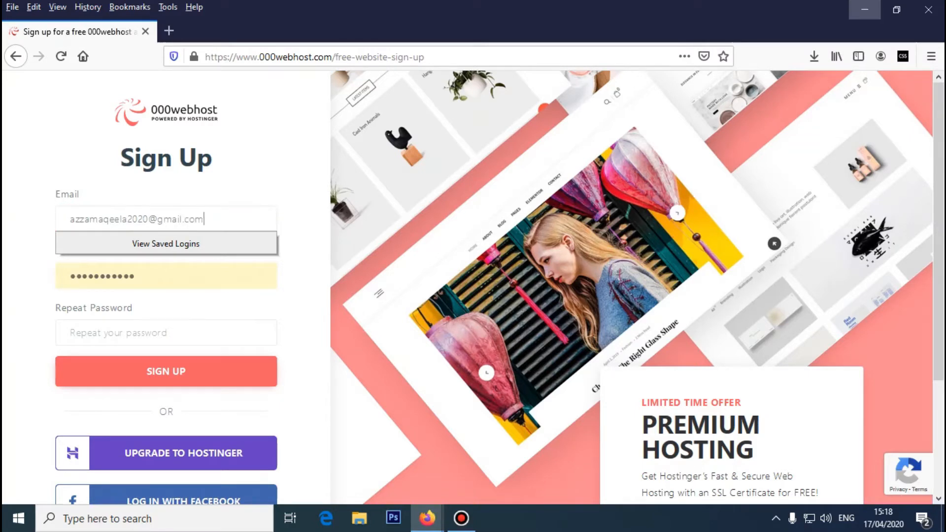
- Enter the account password in Password and Repeat Password, then submit the sign-up form
{"action": "key", "text": "Tab"}
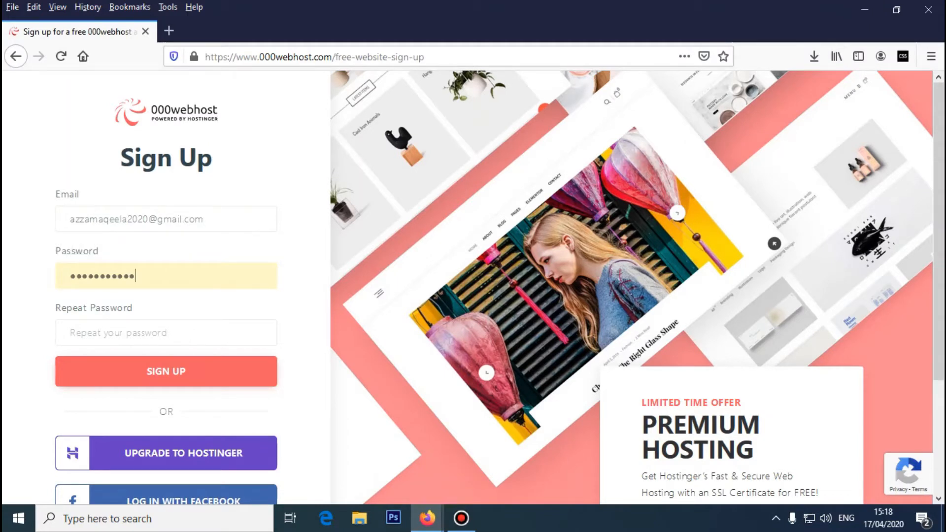
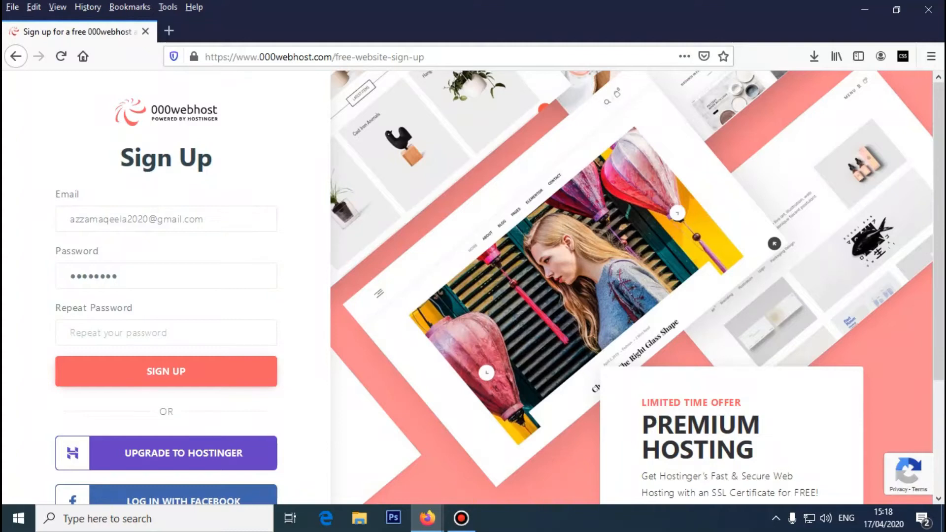
{"action": "key", "text": "Tab"}
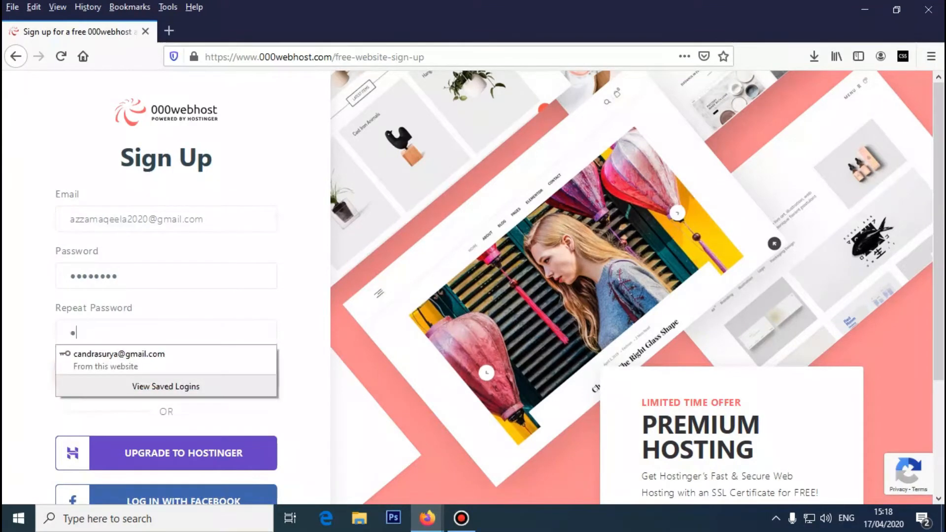
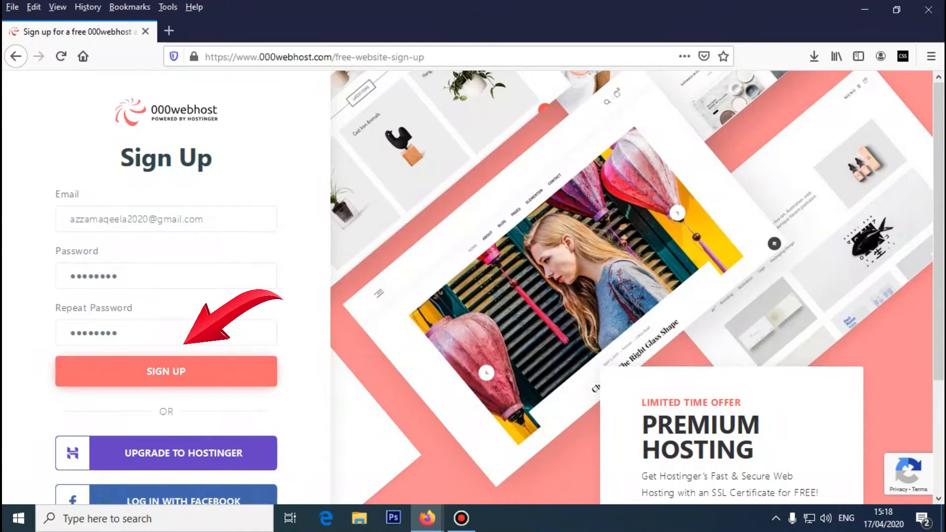
{"action": "left_click", "coordinate": [166, 371]}
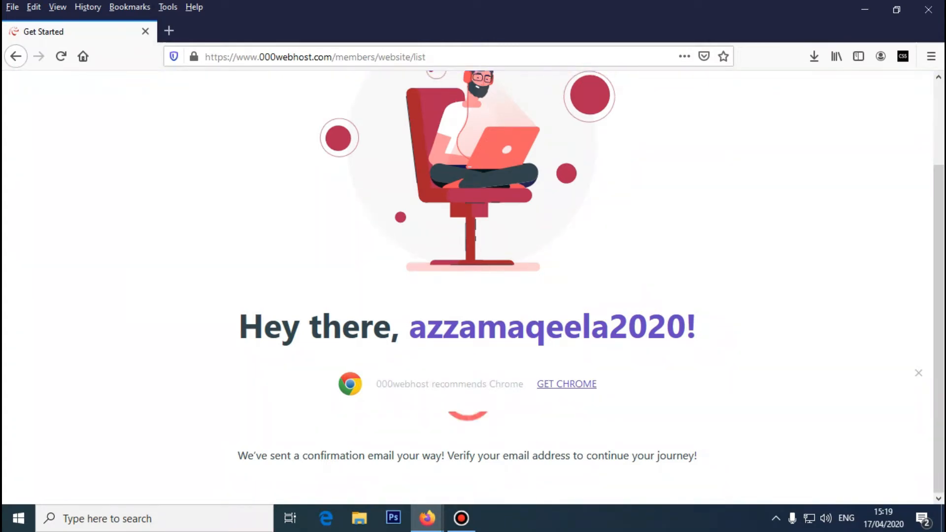
- Select the account name in the greeting on the confirmation-email page
{"action": "left_click_drag", "start_coordinate": [410, 326], "coordinate": [685, 326]}
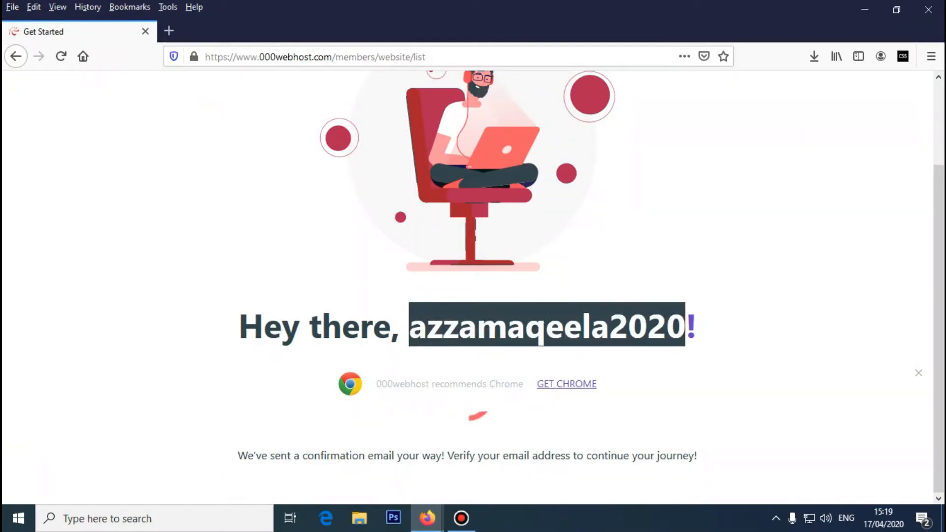
{"action": "mouse_move", "coordinate": [938, 328]}
{"action": "left_mouse_down"}
{"action": "mouse_move", "coordinate": [938, 288]}
{"action": "mouse_move", "coordinate": [938, 328]}
{"action": "left_mouse_up"}
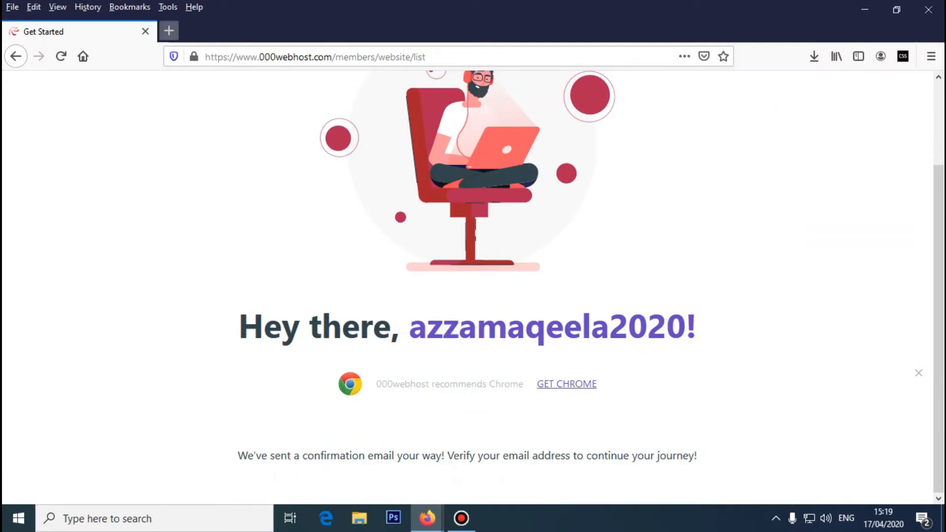
- Open Gmail in a new tab via a Google search and the apps grid
{"action": "left_click", "coordinate": [168, 31]}
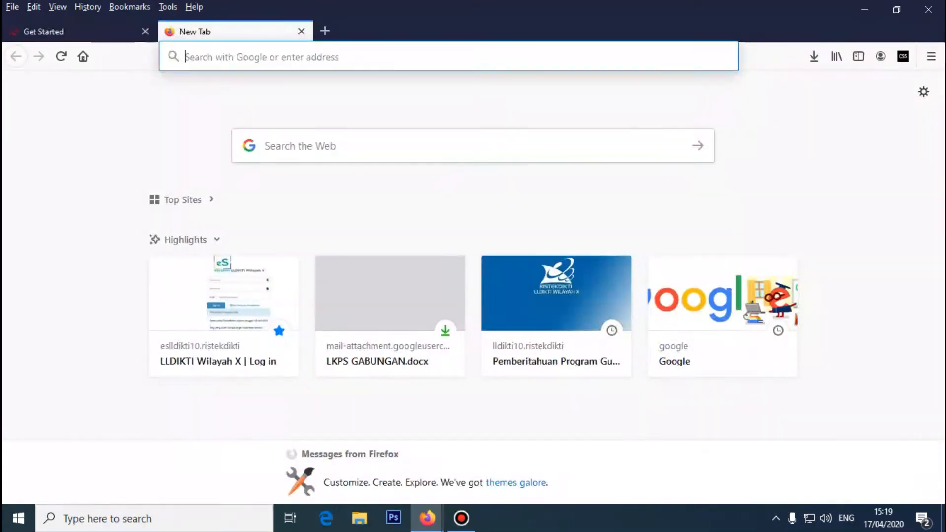
{"action": "type", "text": "gma"}
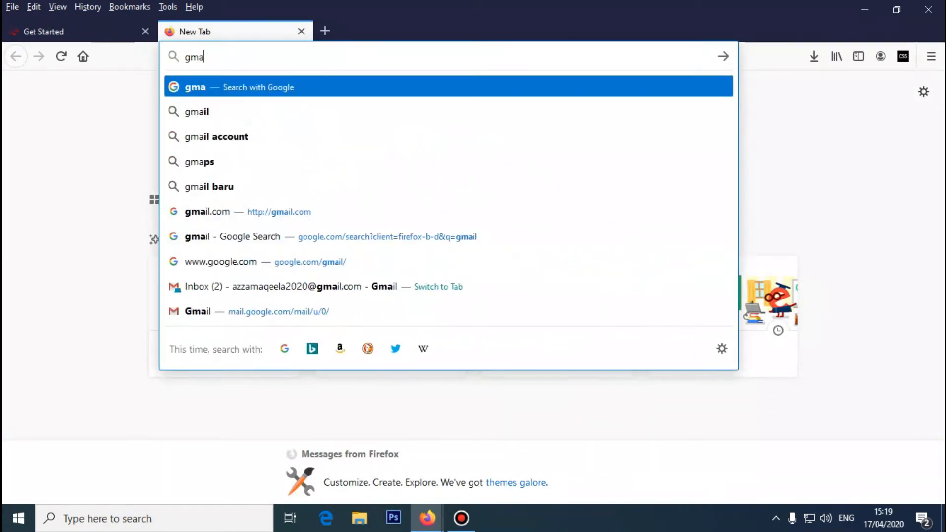
{"action": "key", "text": "Down"}
{"action": "key", "text": "Return"}
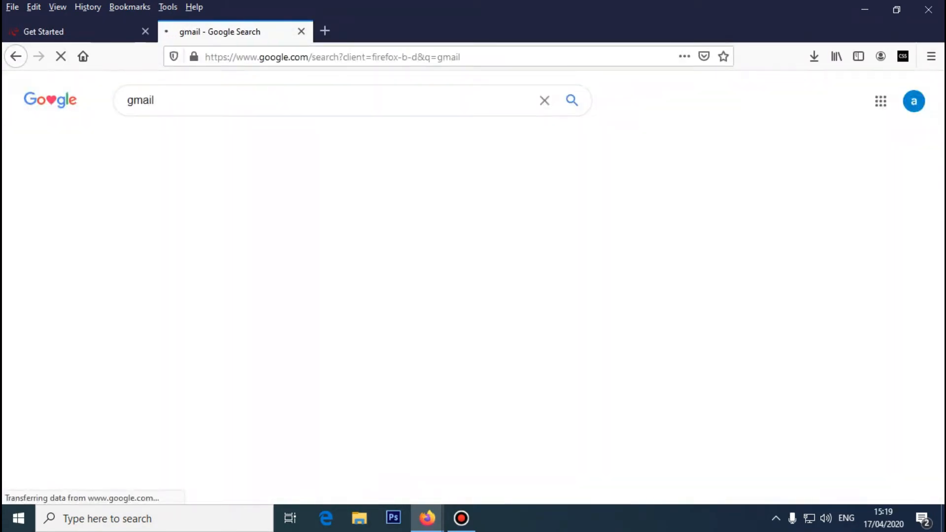
{"action": "left_click", "coordinate": [868, 101]}
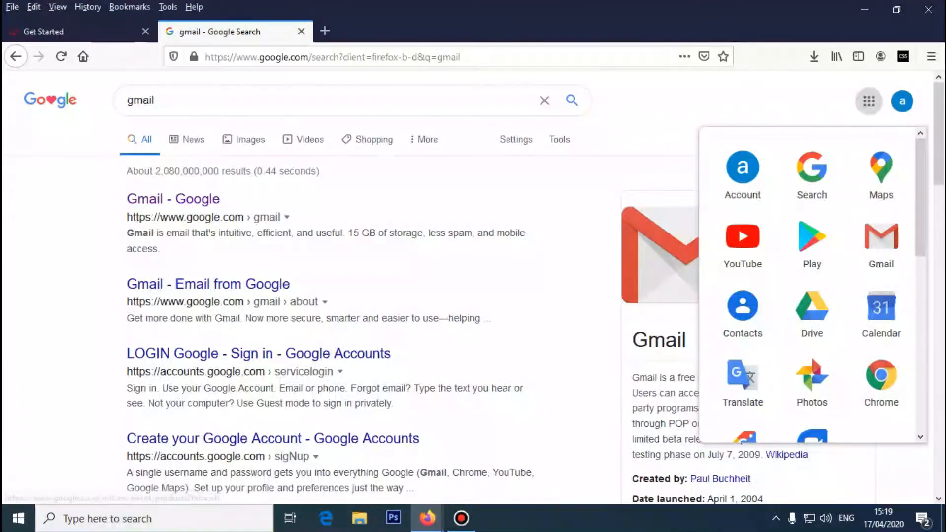
{"action": "left_click", "coordinate": [881, 243]}
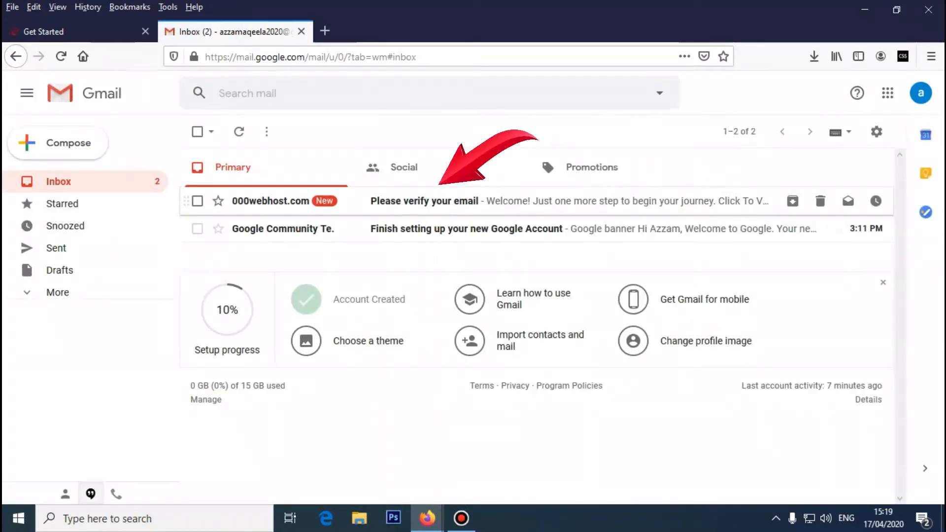
- Open the 'Please verify your email' message and follow its verification link
{"action": "left_click", "coordinate": [425, 201]}
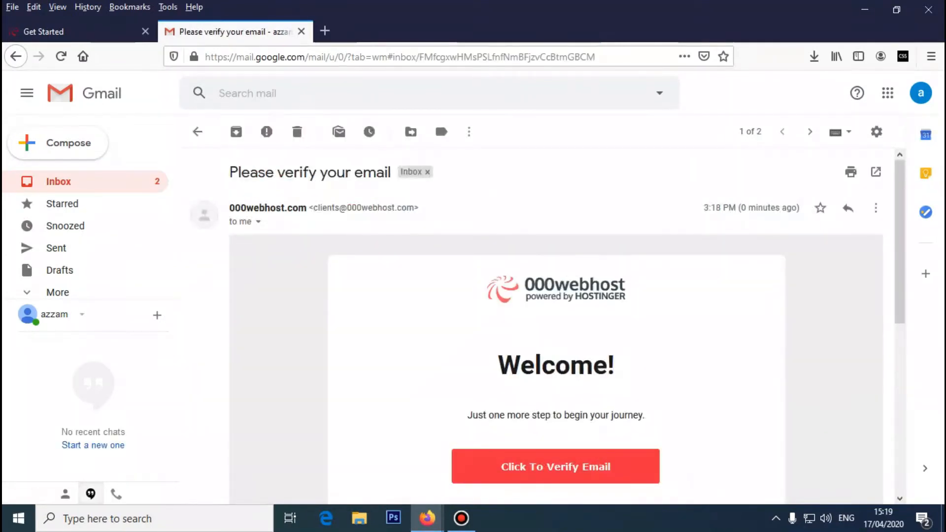
{"action": "scroll", "coordinate": [542, 325], "scroll_direction": "down", "scroll_amount": 2}
{"action": "scroll", "coordinate": [555, 325], "scroll_direction": "down", "scroll_amount": 2}
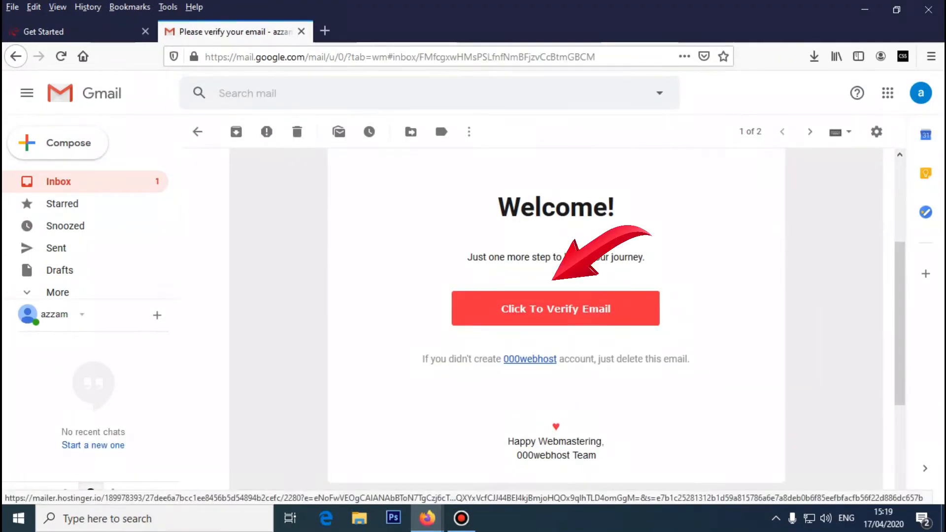
{"action": "left_click", "coordinate": [556, 309]}
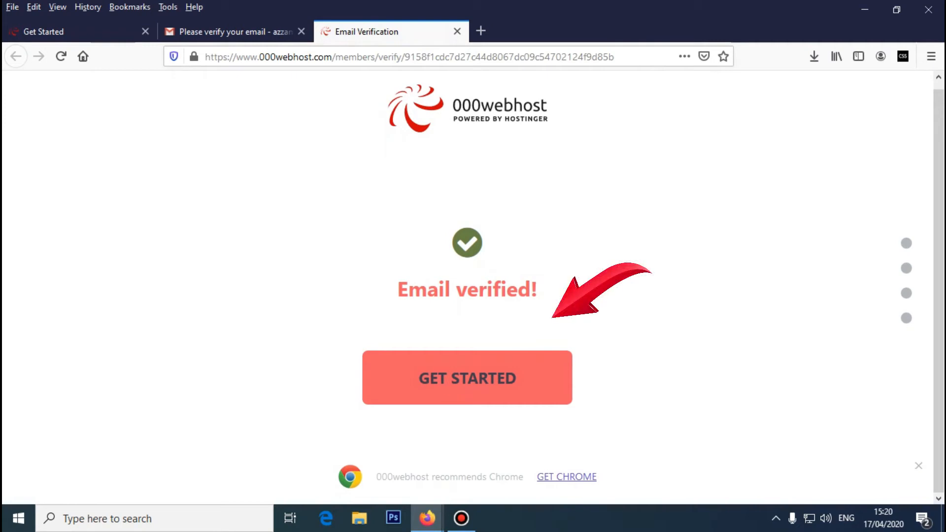
- Choose Build an Online Store with a Personal topic, and skip the Chrome recommendation
{"action": "left_click", "coordinate": [467, 378]}
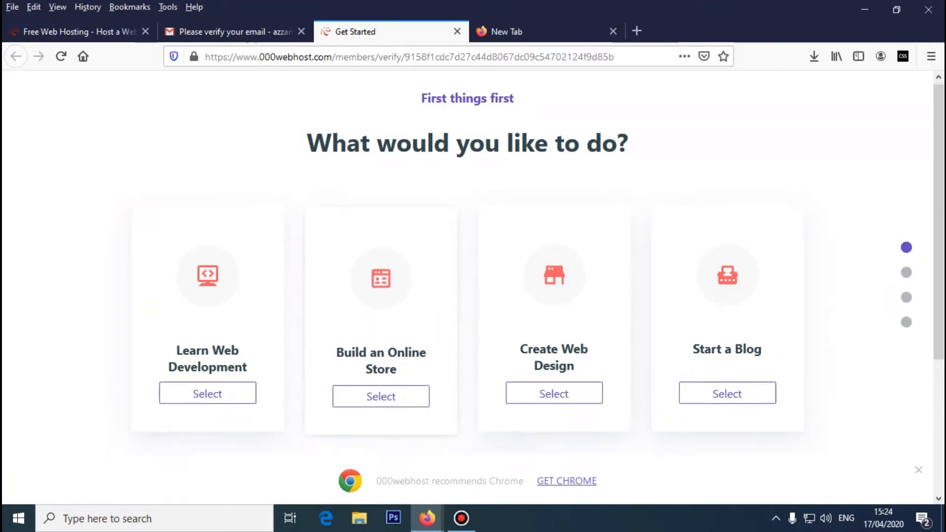
{"action": "scroll", "coordinate": [381, 203], "scroll_direction": "down", "scroll_amount": 4}
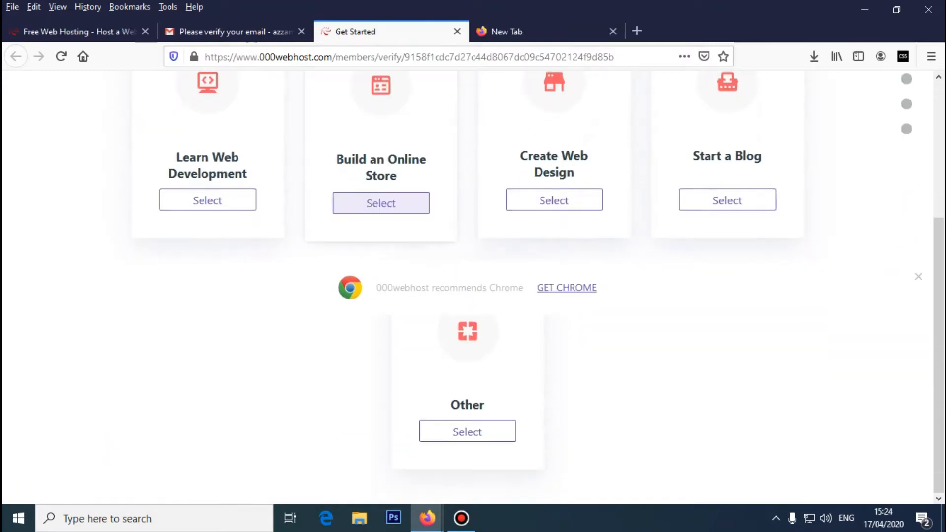
{"action": "scroll", "coordinate": [381, 203], "scroll_direction": "up", "scroll_amount": 2}
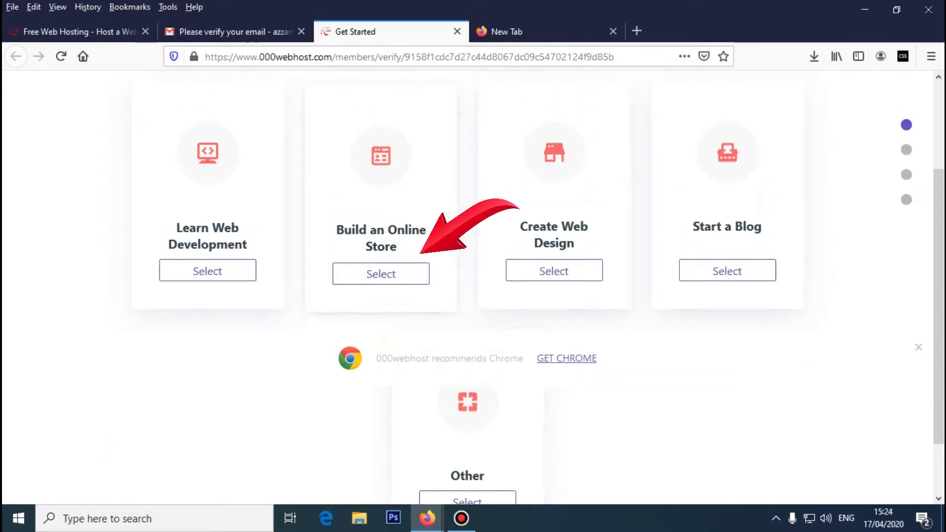
{"action": "left_click", "coordinate": [380, 274]}
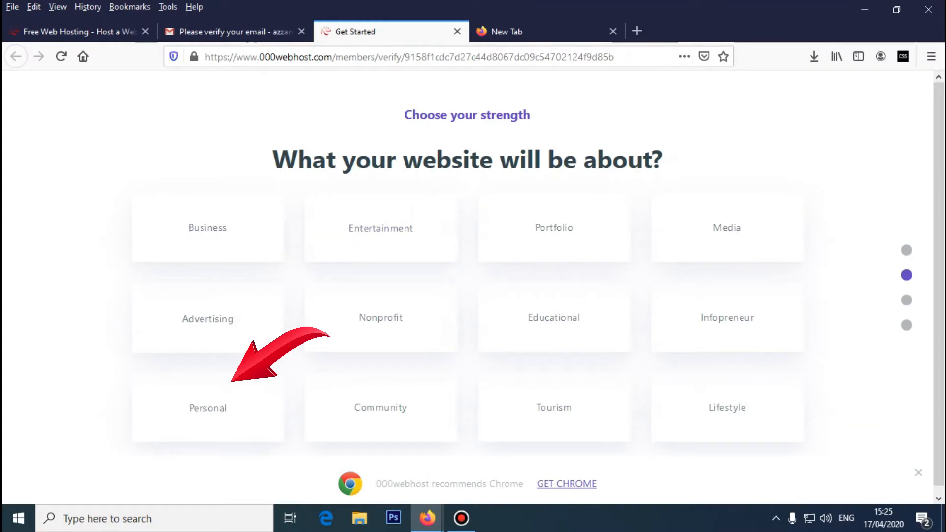
{"action": "left_click", "coordinate": [208, 411]}
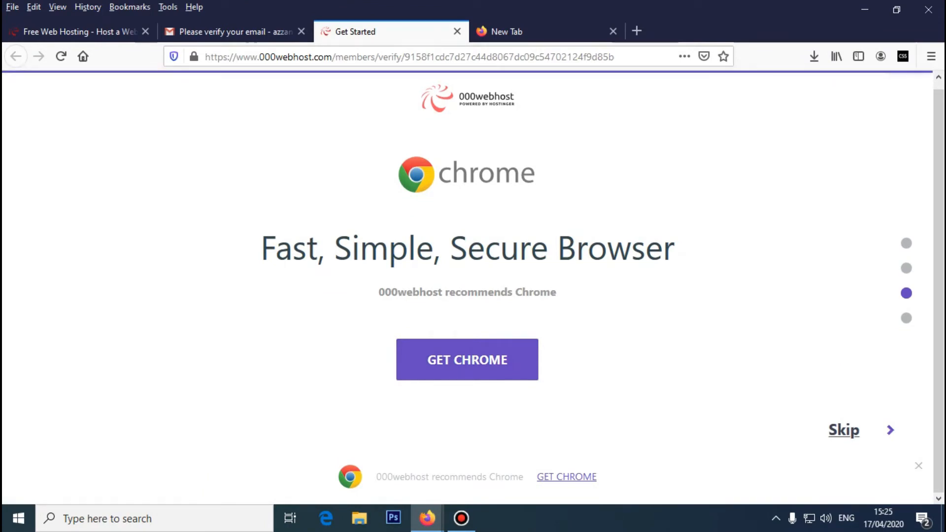
{"action": "left_click", "coordinate": [843, 430]}
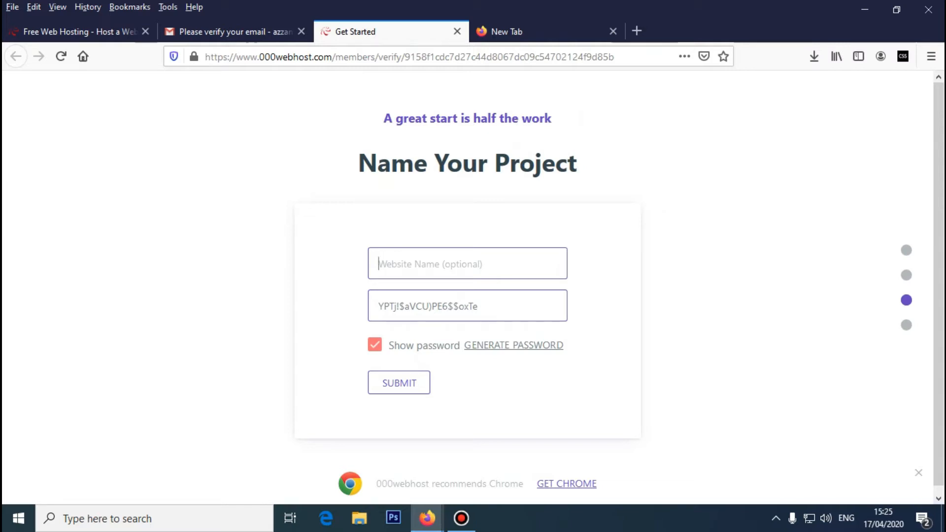
- Name the project 'personal' and generate several random project passwords
{"action": "type", "text": "personal"}
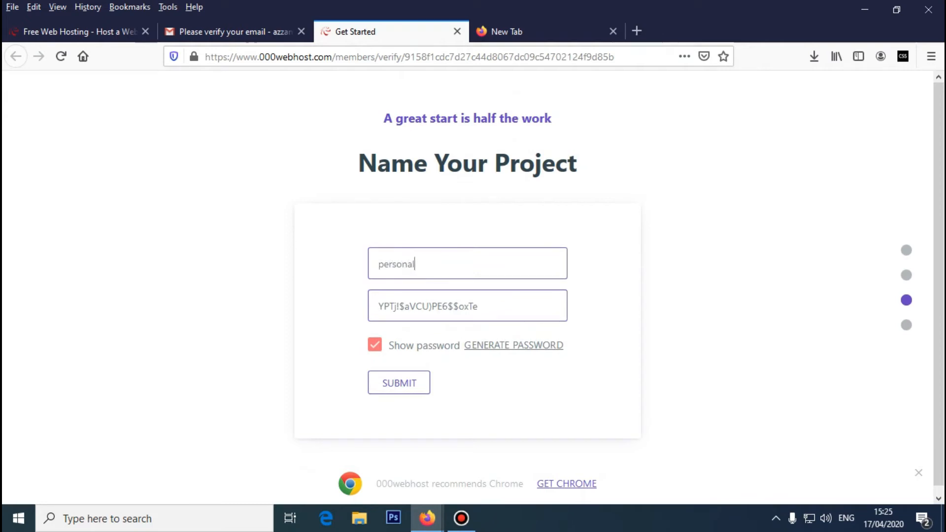
{"action": "left_click", "coordinate": [375, 345]}
{"action": "left_click", "coordinate": [375, 344]}
{"action": "left_click_drag", "start_coordinate": [478, 306], "coordinate": [378, 306]}
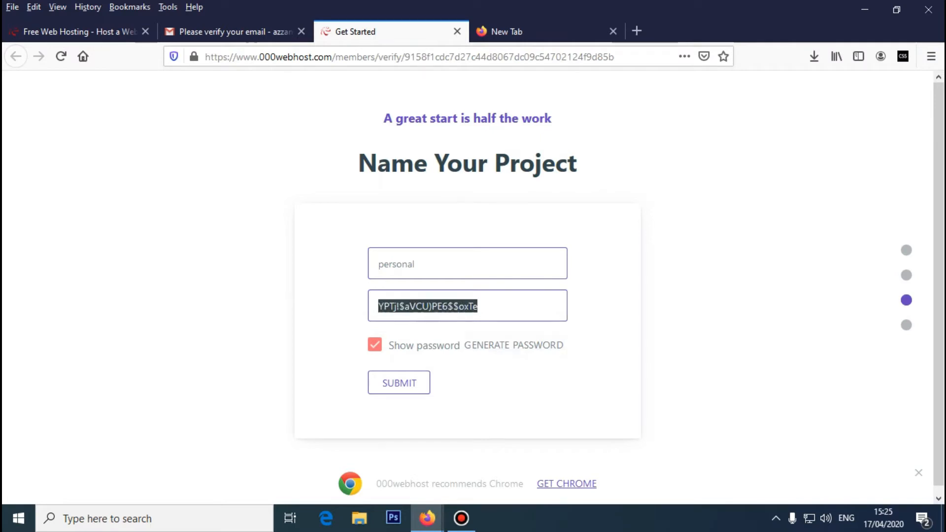
{"action": "left_click", "coordinate": [513, 345]}
{"action": "left_click", "coordinate": [513, 344]}
{"action": "left_click", "coordinate": [514, 345]}
{"action": "left_click", "coordinate": [513, 344]}
{"action": "left_click", "coordinate": [513, 344]}
{"action": "left_click", "coordinate": [513, 344]}
{"action": "left_click", "coordinate": [513, 345]}
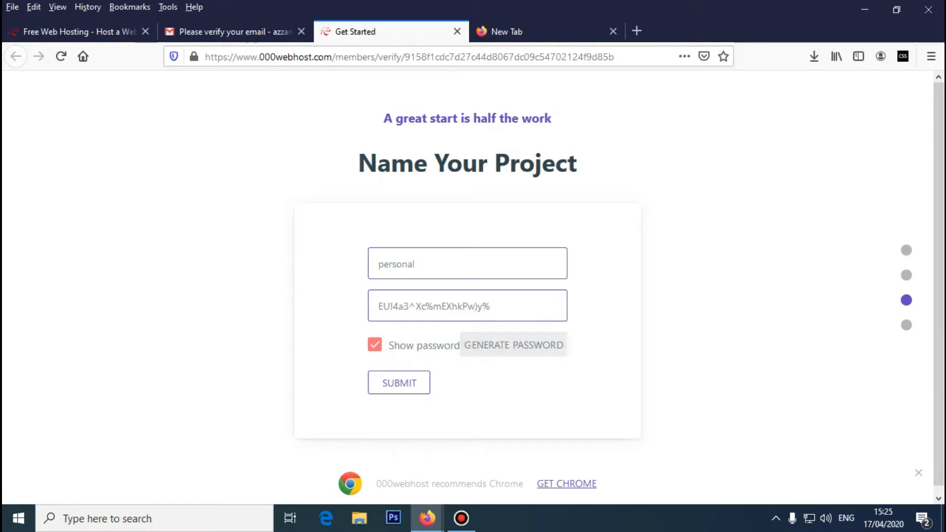
- Replace the project password with a custom one, select it, and search Windows for Notepad
{"action": "left_click", "coordinate": [490, 306]}
{"action": "key", "text": "ctrl+a"}
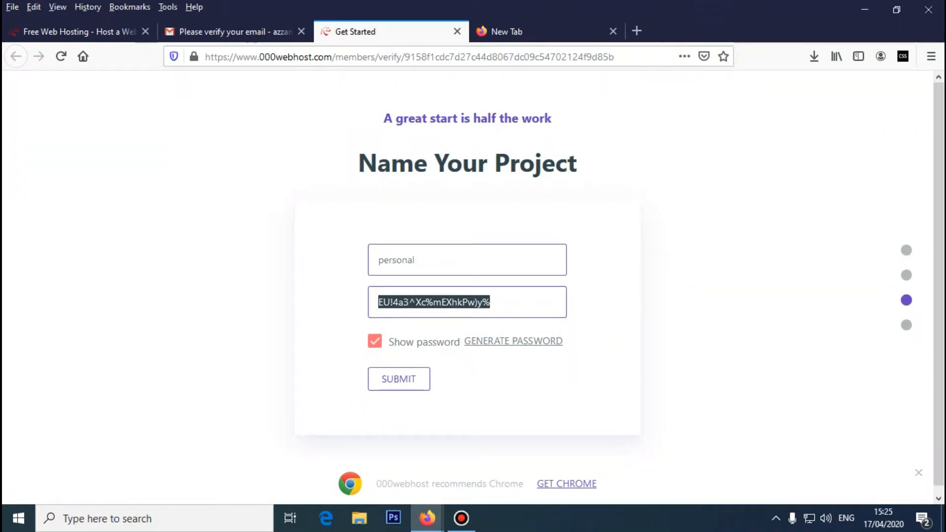
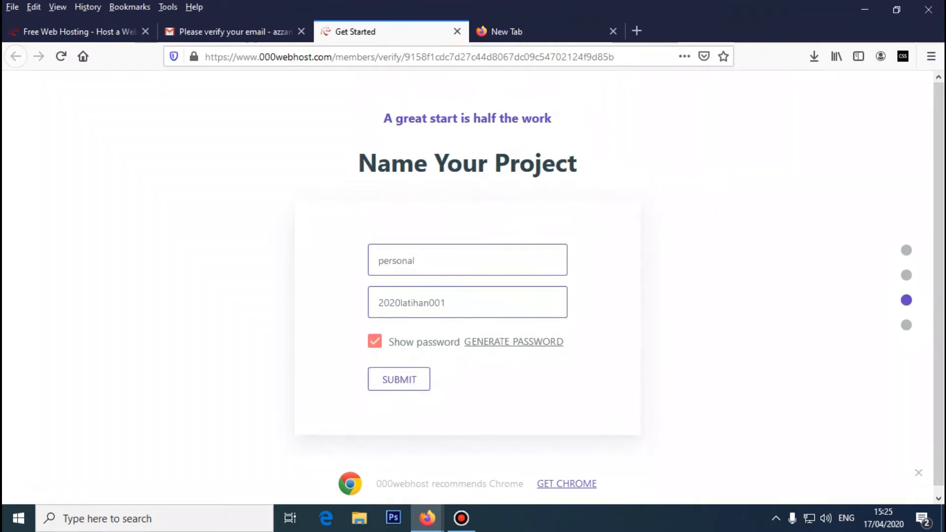
{"action": "key", "text": "ctrl+a"}
{"action": "key", "text": "ctrl+c"}
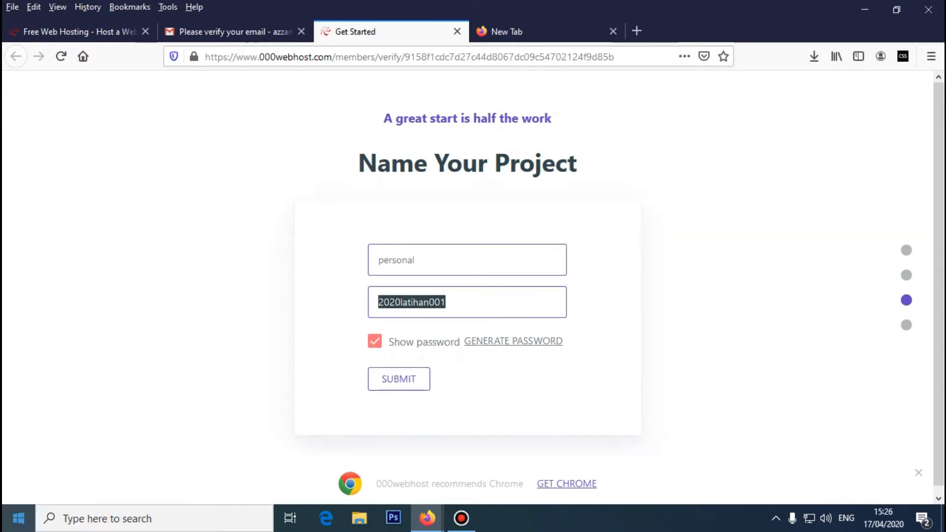
{"action": "left_click", "coordinate": [154, 518]}
{"action": "type", "text": "note"}
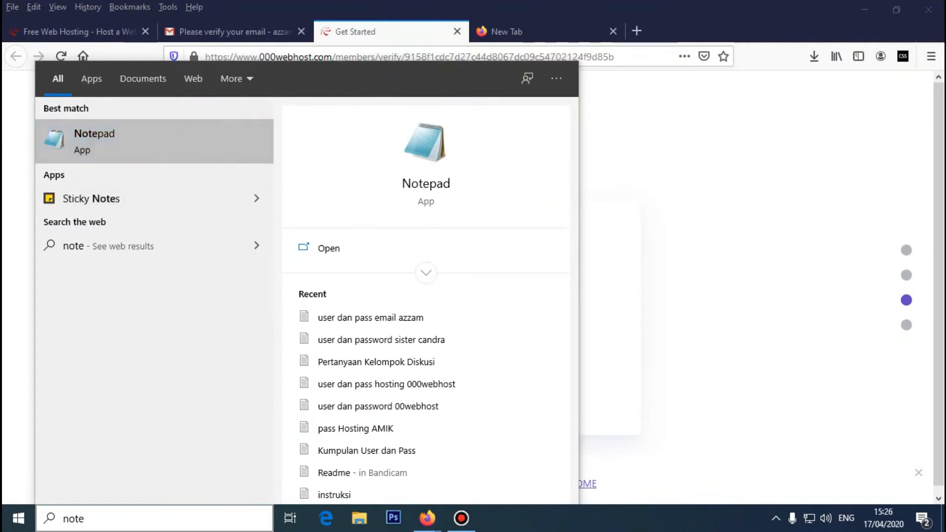
- Paste the password into Notepad with a 'pass:' label, then submit the project form
{"action": "left_click", "coordinate": [147, 142]}
{"action": "key", "text": "ctrl+v"}
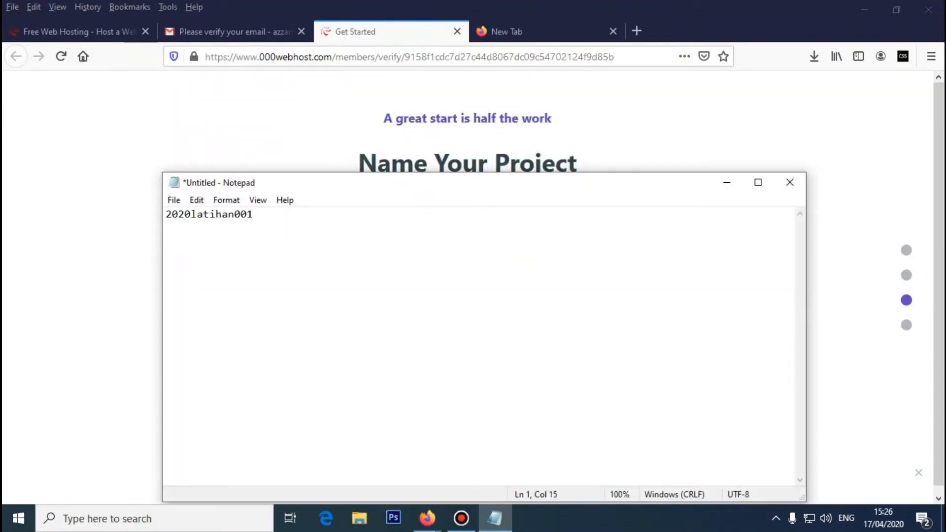
{"action": "type", "text": "pass:"}
{"action": "left_click", "coordinate": [727, 182]}
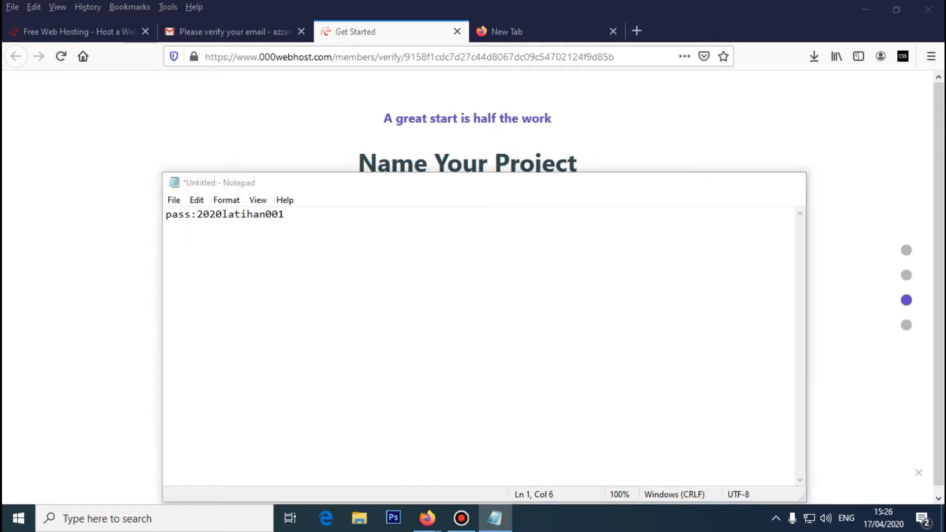
{"action": "left_click", "coordinate": [399, 383]}
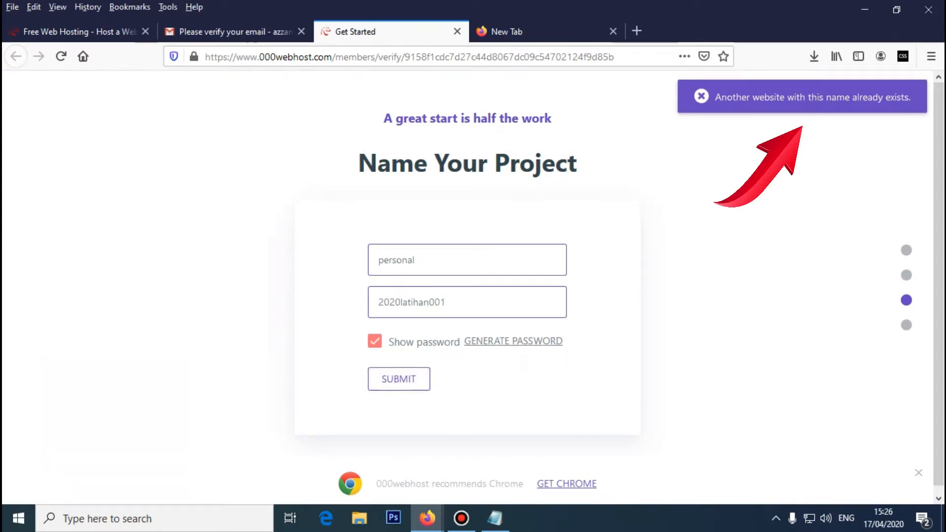
- Delete 'personal' from Website Name and submit the project with the name blank
{"action": "left_click", "coordinate": [415, 264]}
{"action": "key", "text": "ctrl+a"}
{"action": "key", "text": "BackSpace"}
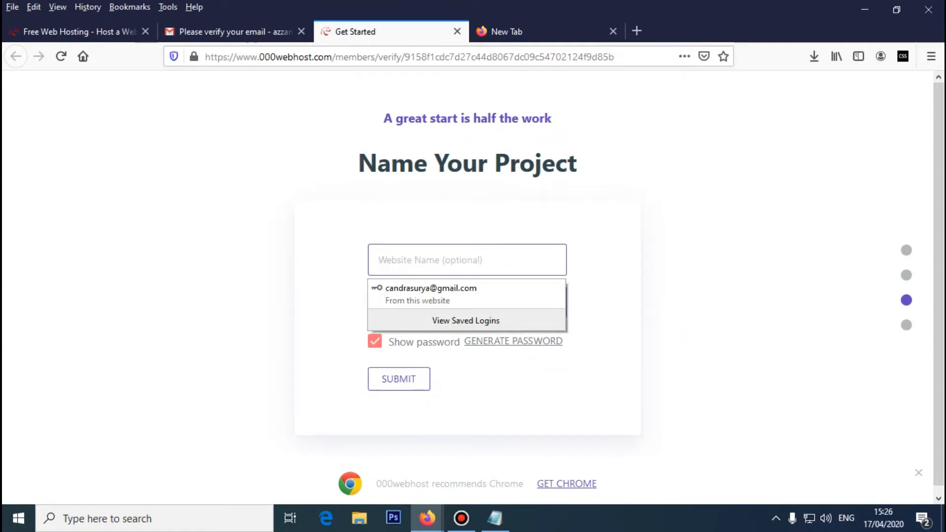
{"action": "key", "text": "Tab"}
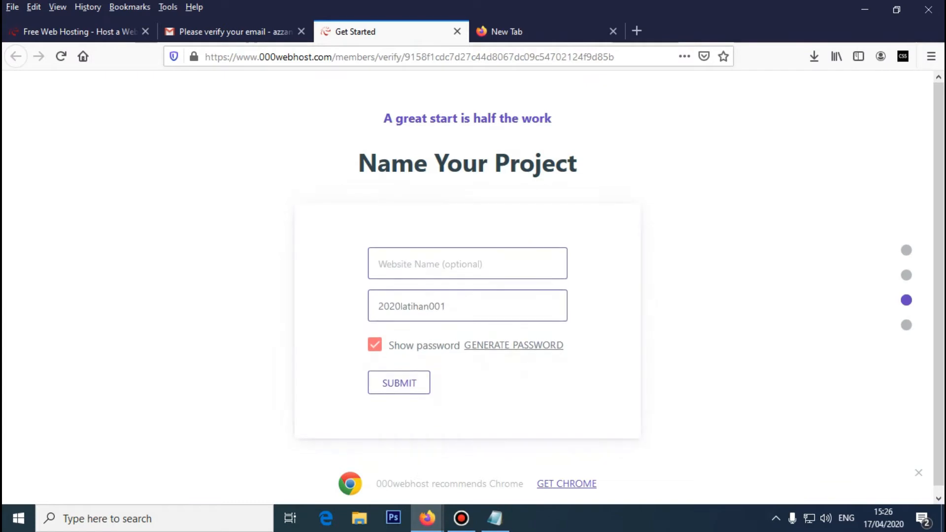
{"action": "key", "text": "Return"}
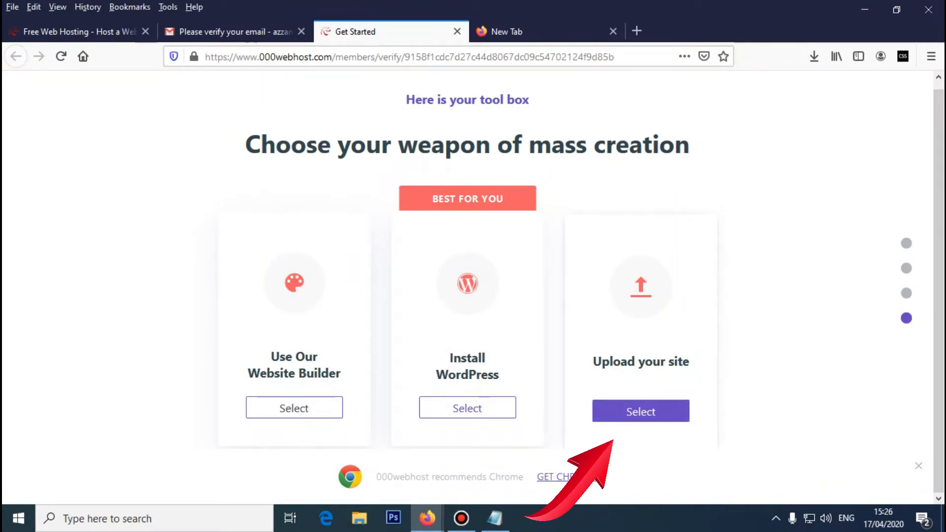
- Choose Upload your site, open public_html in File Manager, and minimize the browser
{"action": "left_click", "coordinate": [640, 411]}
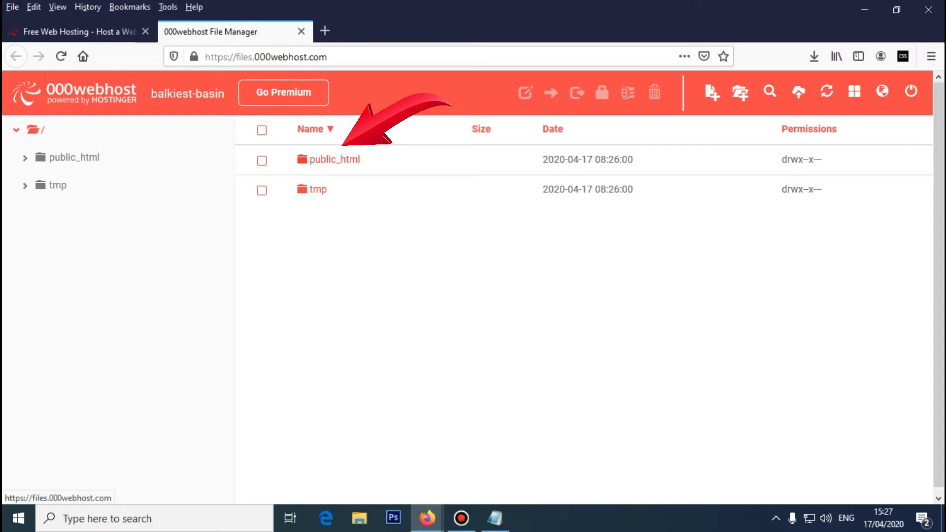
{"action": "double_click", "coordinate": [334, 159]}
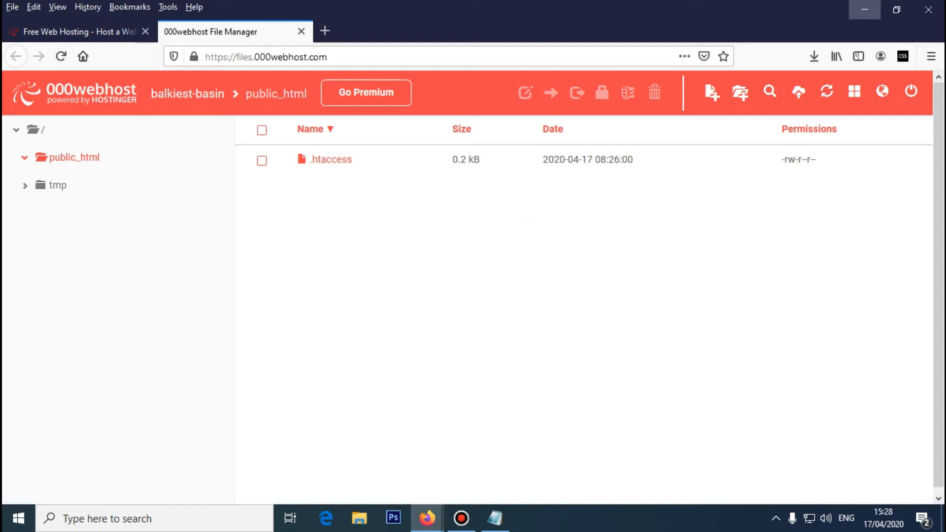
{"action": "left_click", "coordinate": [865, 9]}
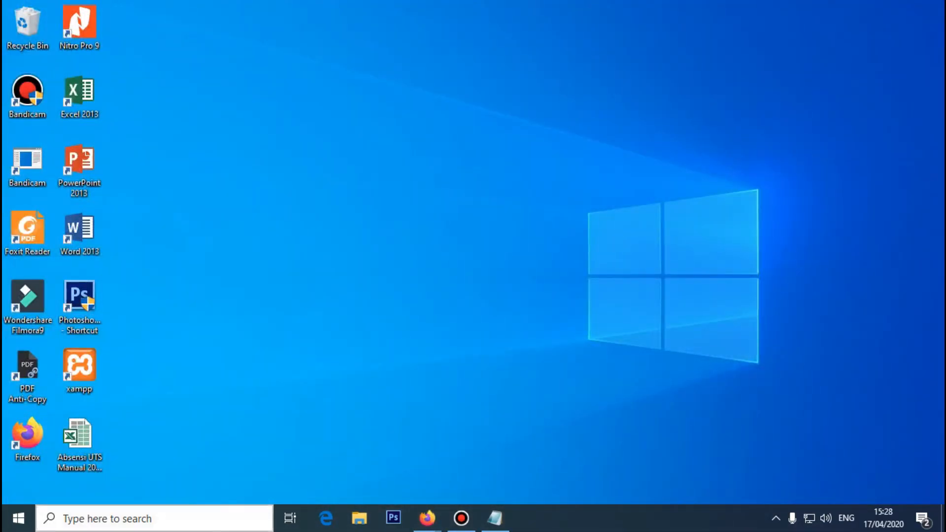
- Go to C:\xampp\htdocs\e-surat in File Explorer and copy all 19 items
{"action": "left_click", "coordinate": [359, 517]}
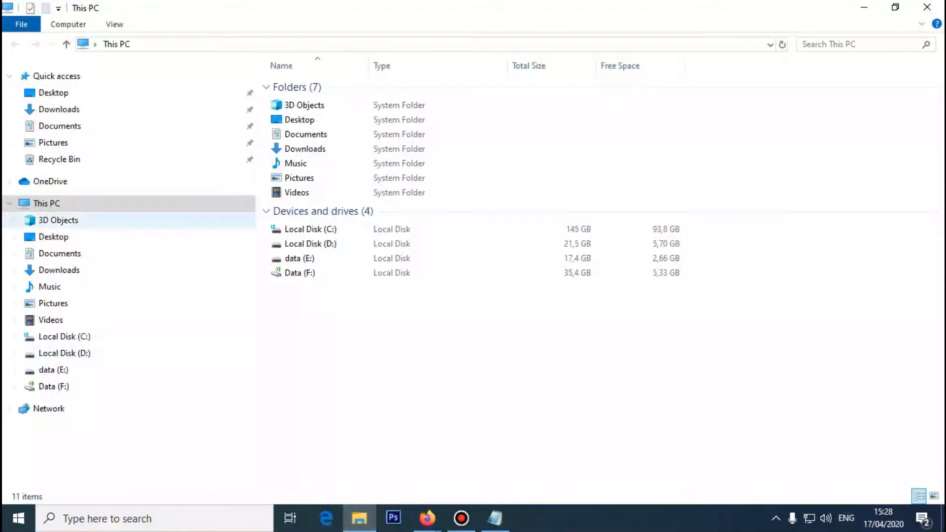
{"action": "left_click", "coordinate": [64, 337]}
{"action": "left_click", "coordinate": [297, 216]}
{"action": "double_click", "coordinate": [297, 217]}
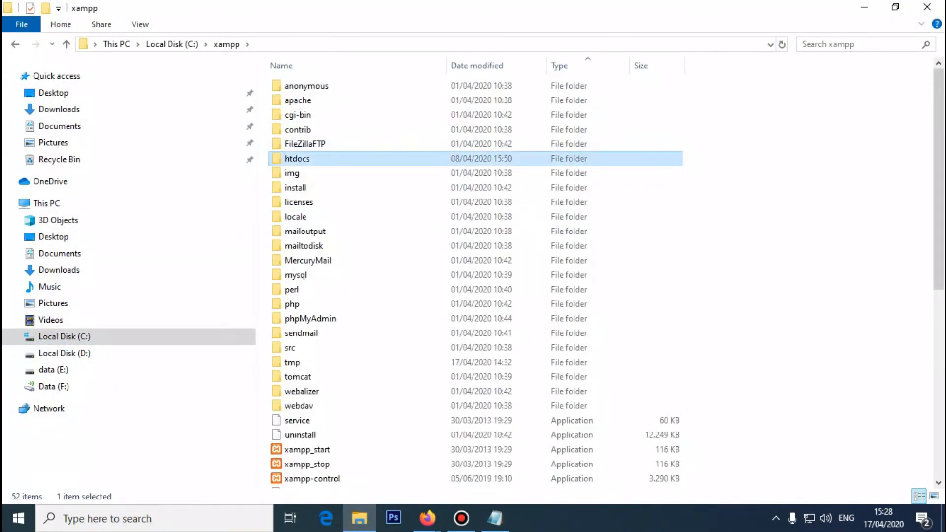
{"action": "double_click", "coordinate": [295, 158]}
{"action": "left_click", "coordinate": [297, 100]}
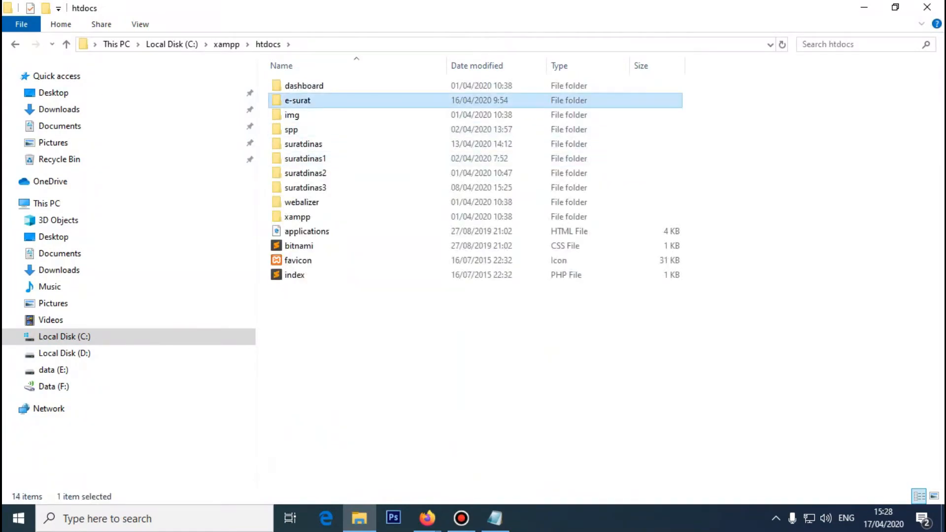
{"action": "double_click", "coordinate": [298, 101]}
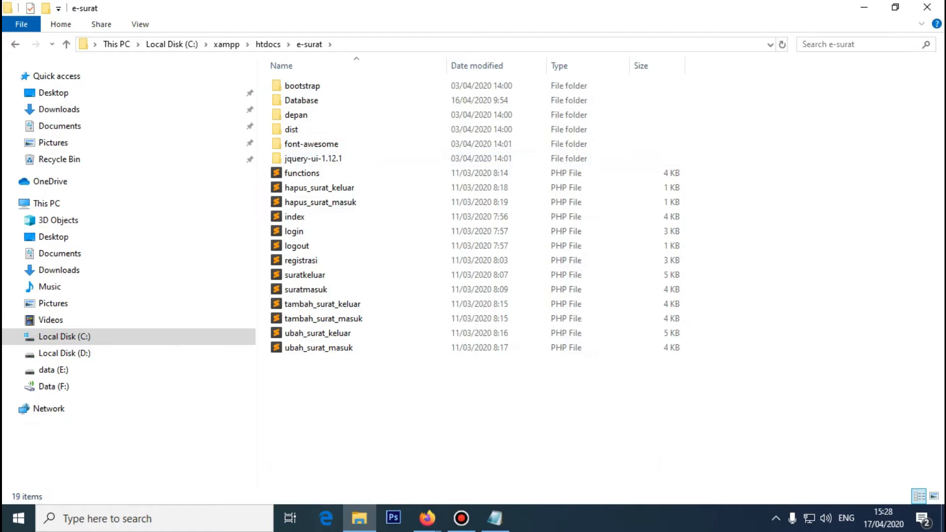
{"action": "key", "text": "ctrl+a"}
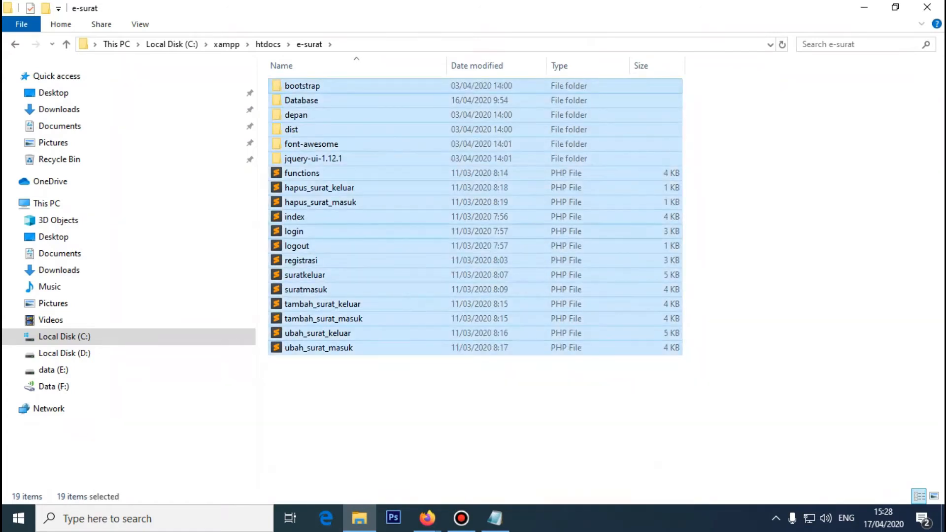
{"action": "right_click", "coordinate": [340, 198]}
{"action": "left_click", "coordinate": [375, 347]}
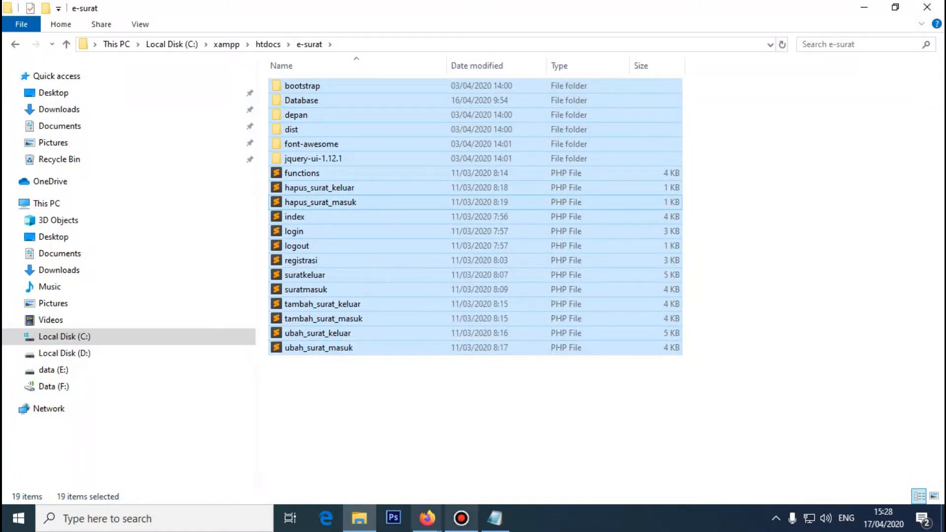
{"action": "left_click", "coordinate": [461, 518]}
- Bring the 000webhost File Manager back to the front, showing public_html with only .htaccess
{"action": "mouse_move", "coordinate": [427, 517]}
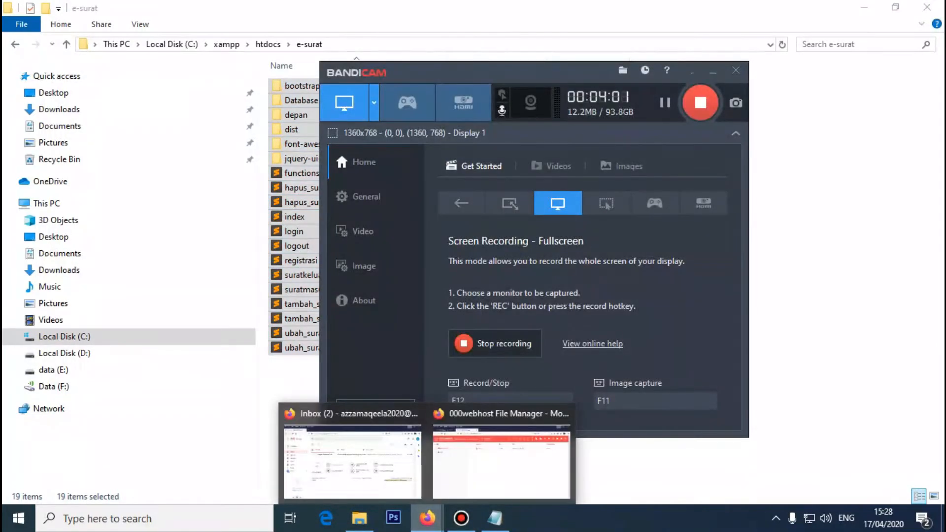
{"action": "left_click", "coordinate": [498, 458]}
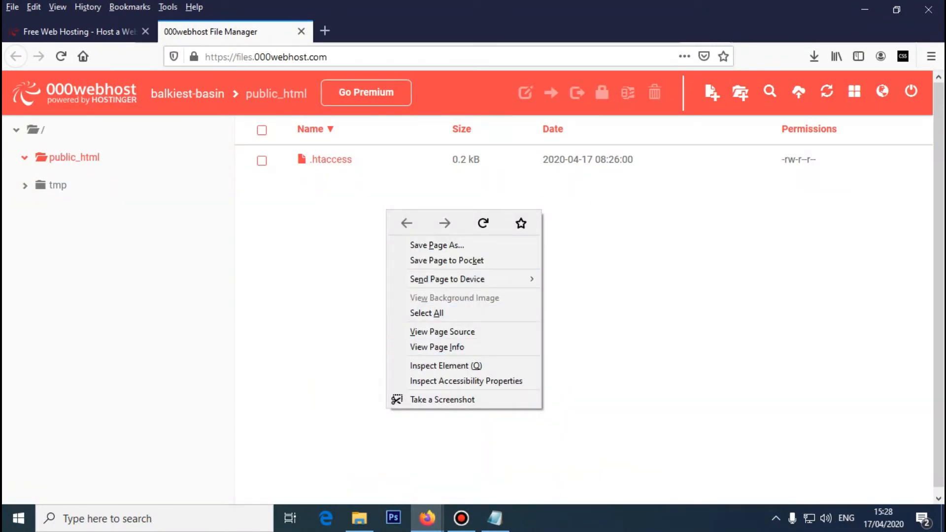
{"action": "key", "text": "Escape"}
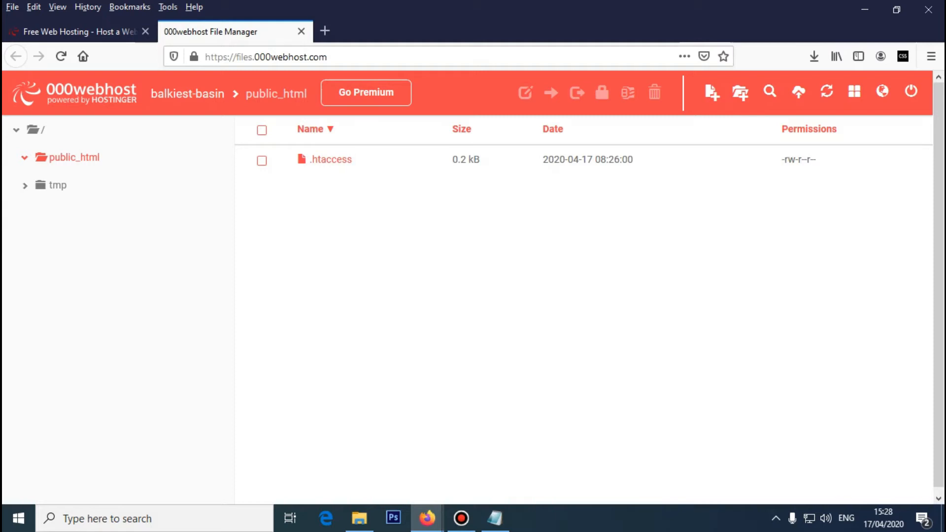
- Restore and shift the Firefox window right, and minimize Bandicam to uncover File Explorer
{"action": "left_click", "coordinate": [896, 9]}
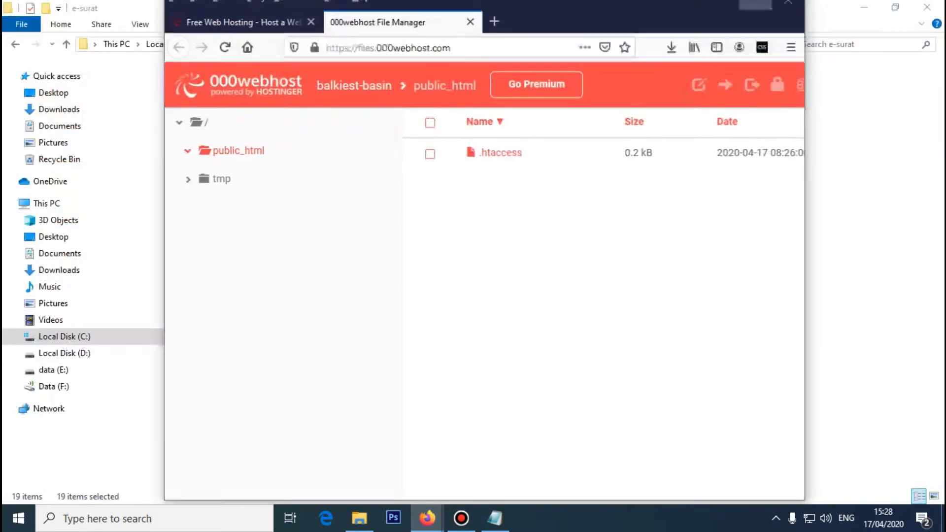
{"action": "left_click_drag", "start_coordinate": [552, 25], "coordinate": [664, 30]}
{"action": "left_click_drag", "start_coordinate": [602, 15], "coordinate": [723, 23]}
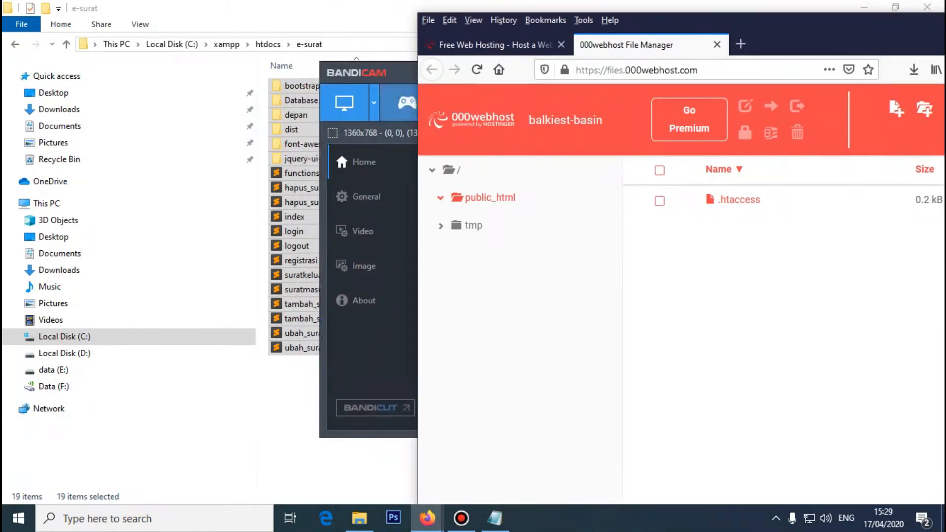
{"action": "left_click", "coordinate": [356, 73]}
{"action": "left_click", "coordinate": [712, 70]}
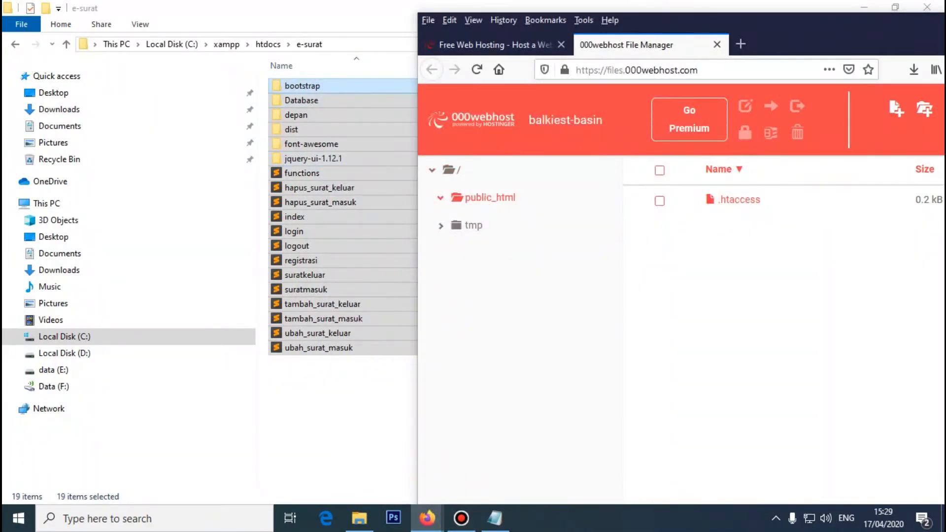
- Drop the 19 selected e-surat items onto the File Manager to queue them for /public_html
{"action": "left_click_drag", "start_coordinate": [320, 86], "coordinate": [736, 318]}
{"action": "left_click_drag", "start_coordinate": [790, 30], "coordinate": [571, 35]}
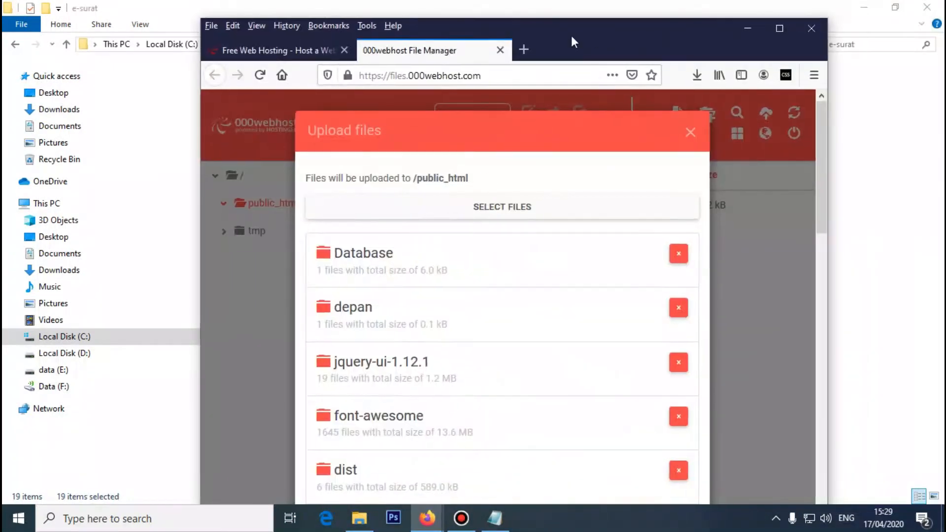
- Maximize Firefox and upload the queued e-surat folders and PHP files into public_html
{"action": "left_click", "coordinate": [778, 28]}
{"action": "scroll", "coordinate": [467, 257], "scroll_direction": "down", "scroll_amount": 15}
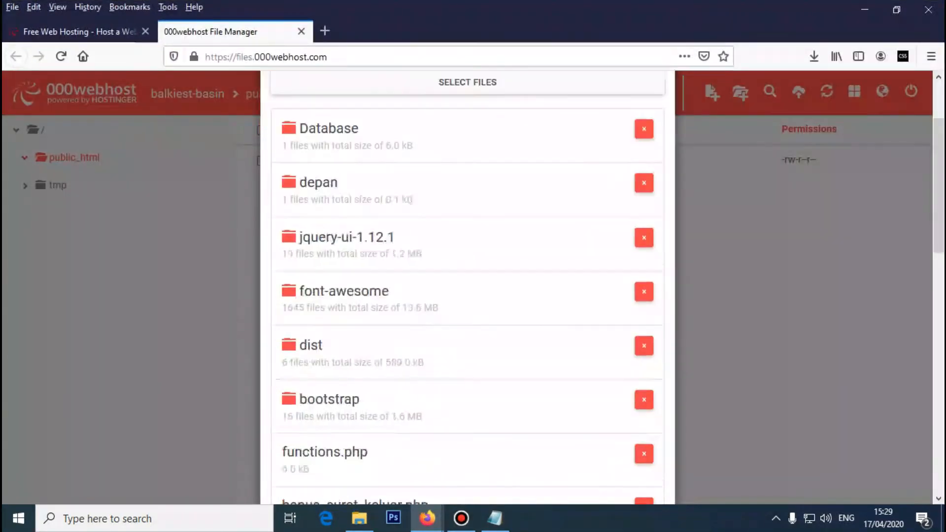
{"action": "scroll", "coordinate": [467, 285], "scroll_direction": "up", "scroll_amount": 15}
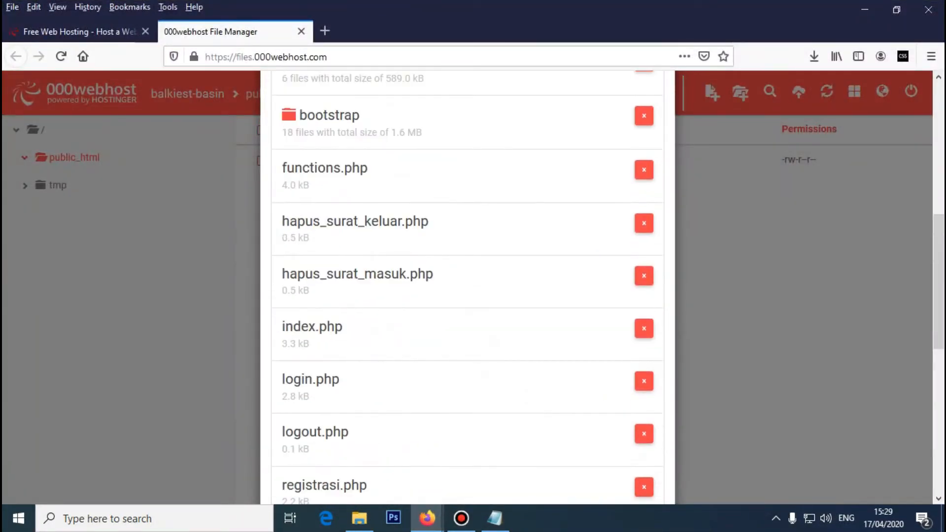
{"action": "scroll", "coordinate": [467, 285], "scroll_direction": "down", "scroll_amount": 12}
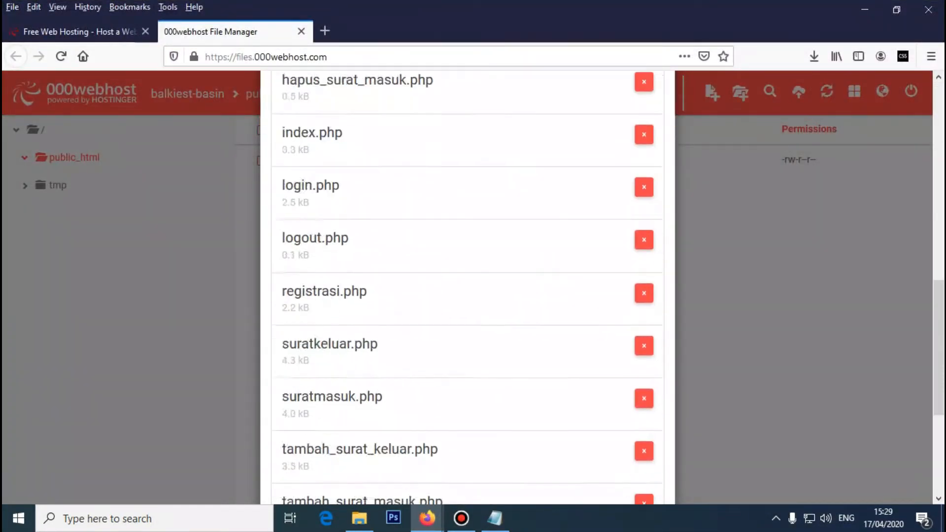
{"action": "scroll", "coordinate": [467, 286], "scroll_direction": "down", "scroll_amount": 3}
{"action": "left_click", "coordinate": [635, 460]}
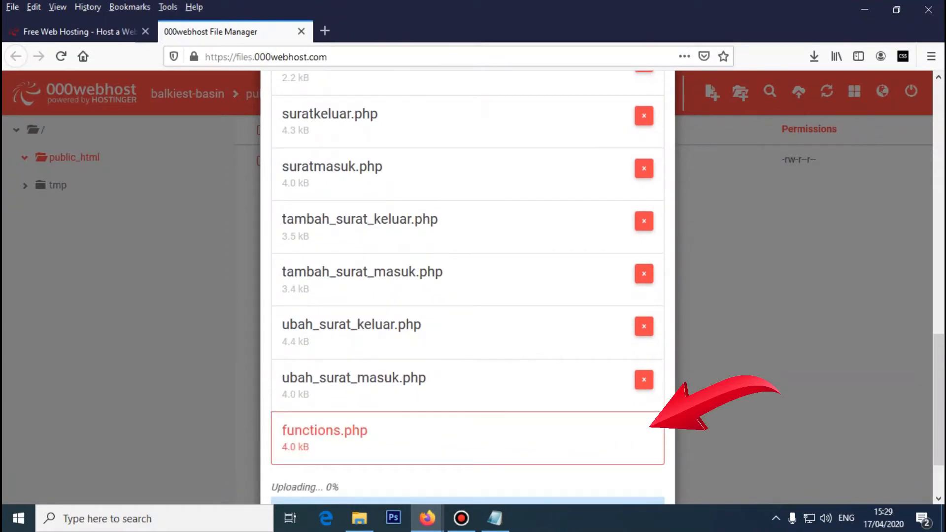
{"action": "scroll", "coordinate": [635, 459], "scroll_direction": "down", "scroll_amount": 1}
{"action": "scroll", "coordinate": [467, 285], "scroll_direction": "down", "scroll_amount": 1}
{"action": "scroll", "coordinate": [467, 285], "scroll_direction": "up", "scroll_amount": 5}
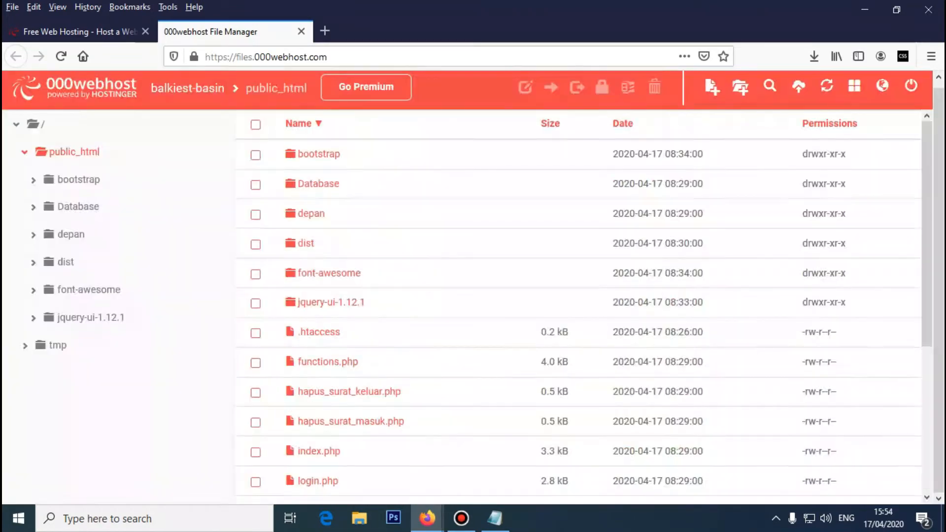
{"action": "scroll", "coordinate": [577, 305], "scroll_direction": "down", "scroll_amount": 3}
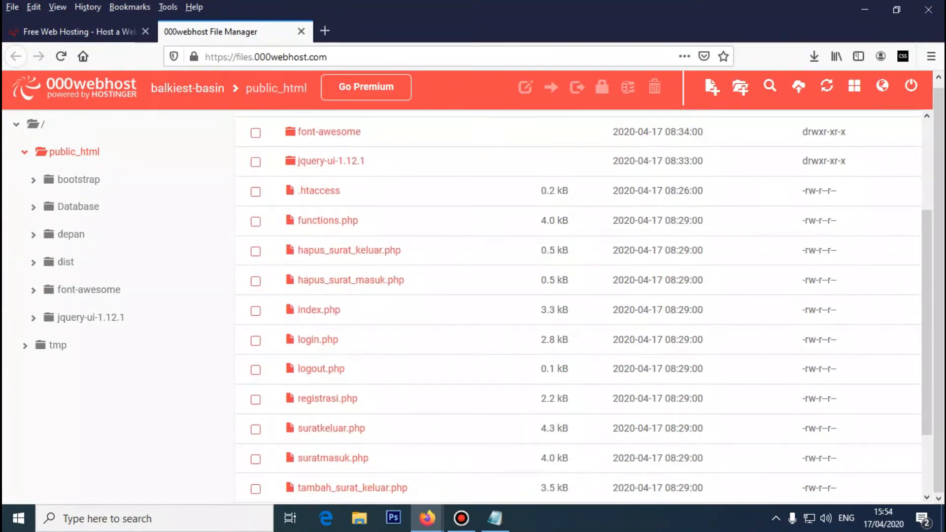
{"action": "scroll", "coordinate": [578, 306], "scroll_direction": "up", "scroll_amount": 3}
{"action": "scroll", "coordinate": [578, 306], "scroll_direction": "down", "scroll_amount": 5}
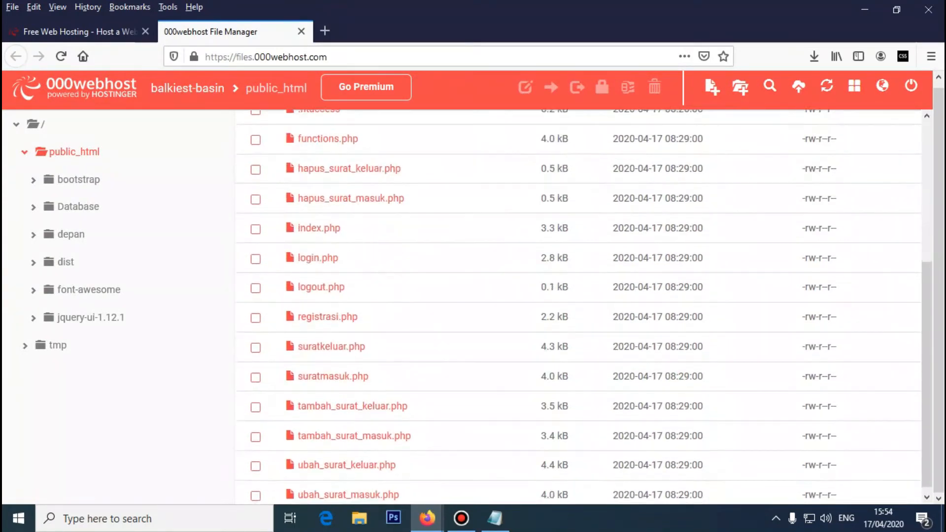
{"action": "scroll", "coordinate": [577, 306], "scroll_direction": "up", "scroll_amount": 2}
{"action": "scroll", "coordinate": [577, 306], "scroll_direction": "up", "scroll_amount": 3}
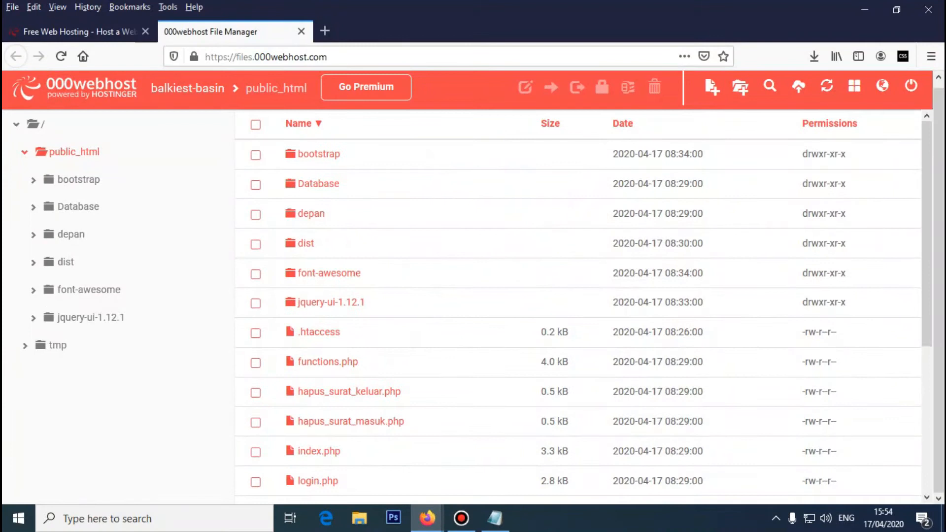
{"action": "scroll", "coordinate": [578, 306], "scroll_direction": "down", "scroll_amount": 5}
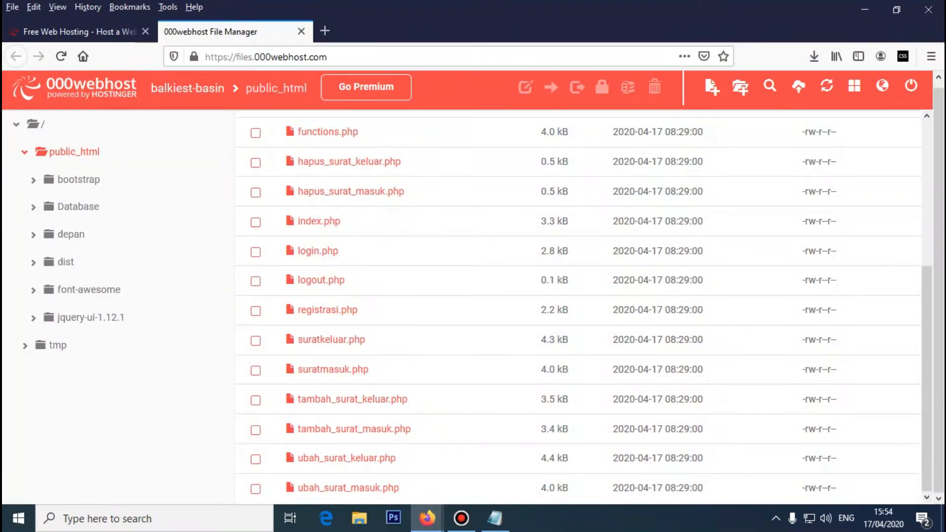
{"action": "scroll", "coordinate": [577, 305], "scroll_direction": "up", "scroll_amount": 5}
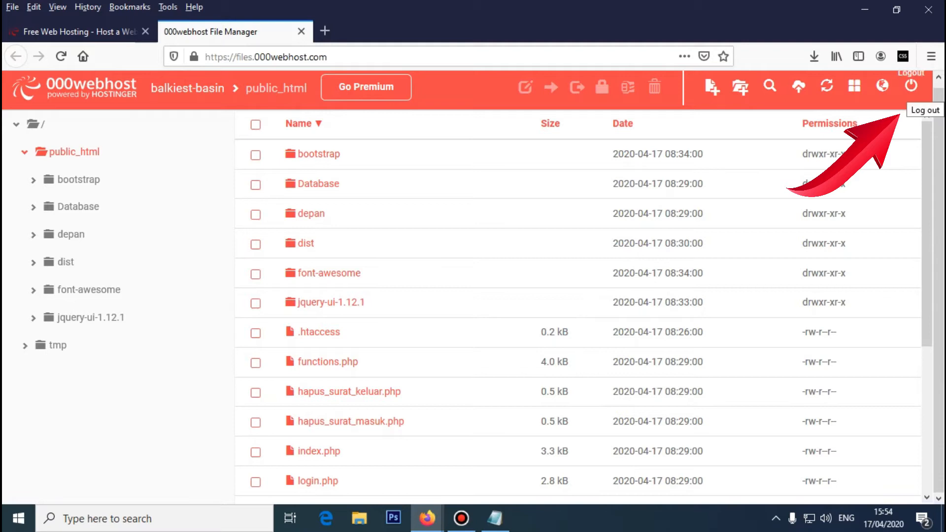
- Log out of the 000webhost File Manager
{"action": "left_click", "coordinate": [911, 86]}
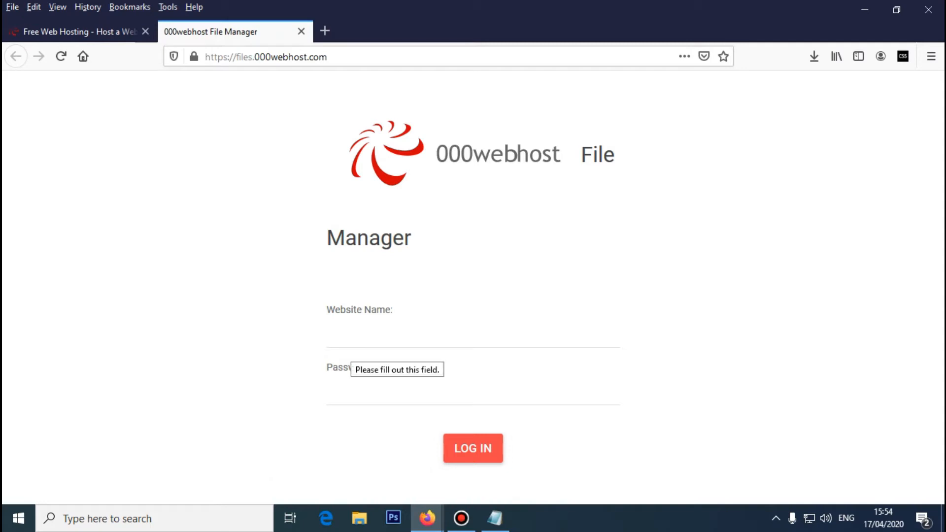
{"action": "left_click", "coordinate": [355, 333]}
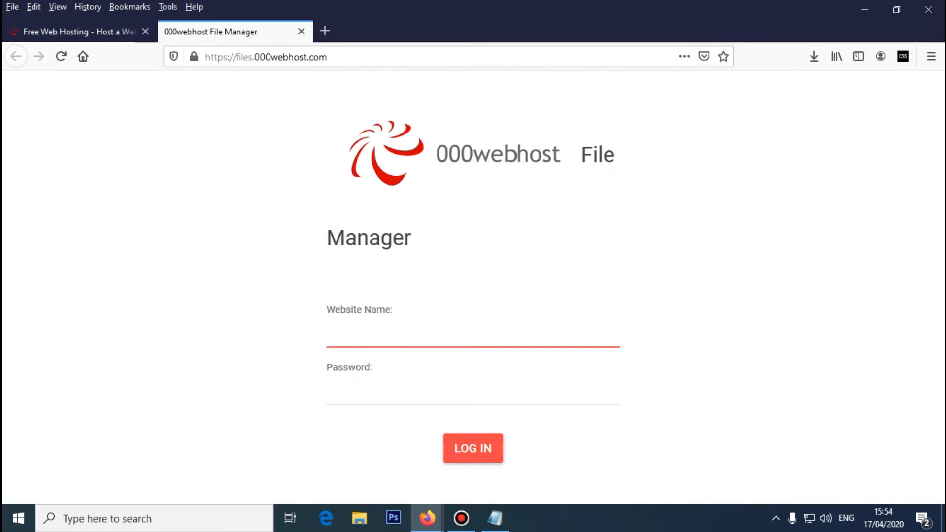
{"action": "left_click", "coordinate": [356, 335]}
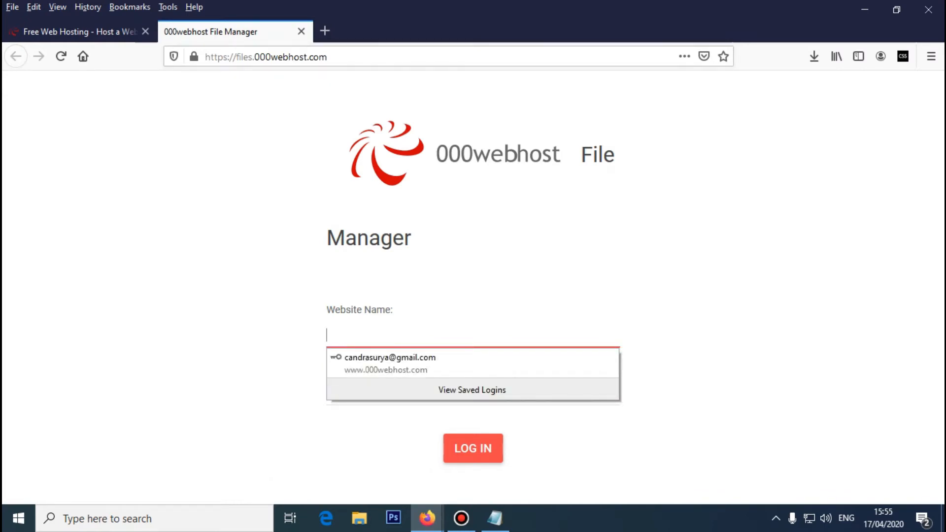
- Trim the address to 000webhost.com to load the Free Web Hosting homepage
{"action": "left_click", "coordinate": [255, 56]}
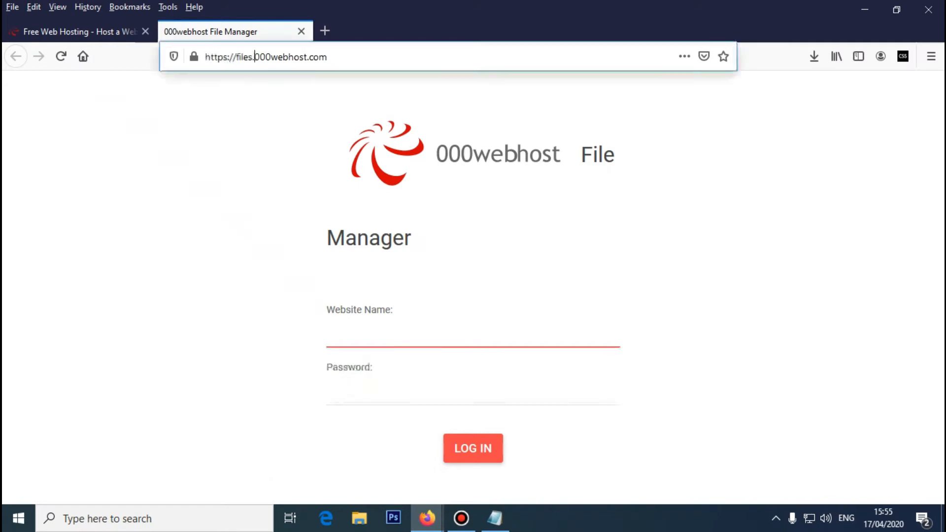
{"action": "key", "text": "Home"}
{"action": "key", "text": "Delete"}
{"action": "key", "text": "Delete"}
{"action": "key", "text": "Delete"}
{"action": "key", "text": "Delete"}
{"action": "key", "text": "Delete"}
{"action": "key", "text": "Delete"}
{"action": "key", "text": "Delete"}
{"action": "key", "text": "Delete"}
{"action": "key", "text": "Delete"}
{"action": "key", "text": "Delete"}
{"action": "key", "text": "Delete"}
{"action": "key", "text": "Delete"}
{"action": "key", "text": "Delete"}
{"action": "key", "text": "Delete"}
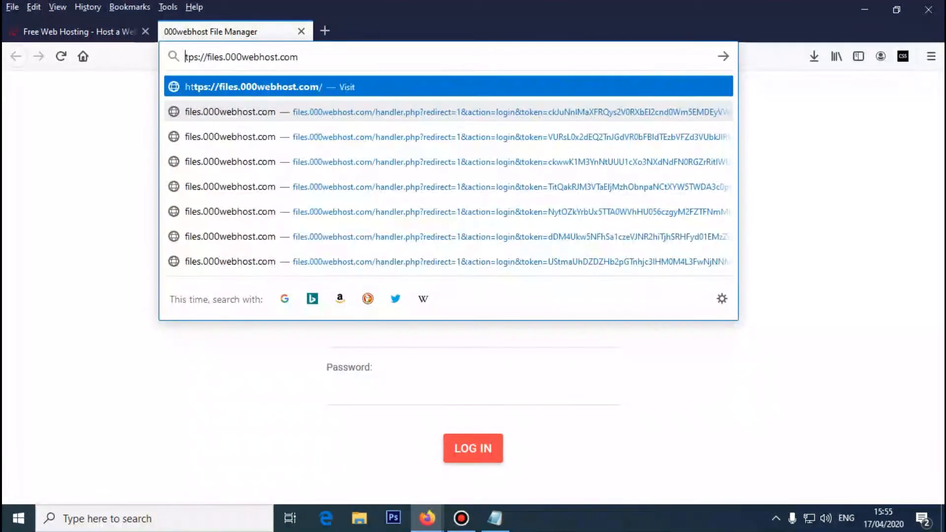
{"action": "key", "text": "Return"}
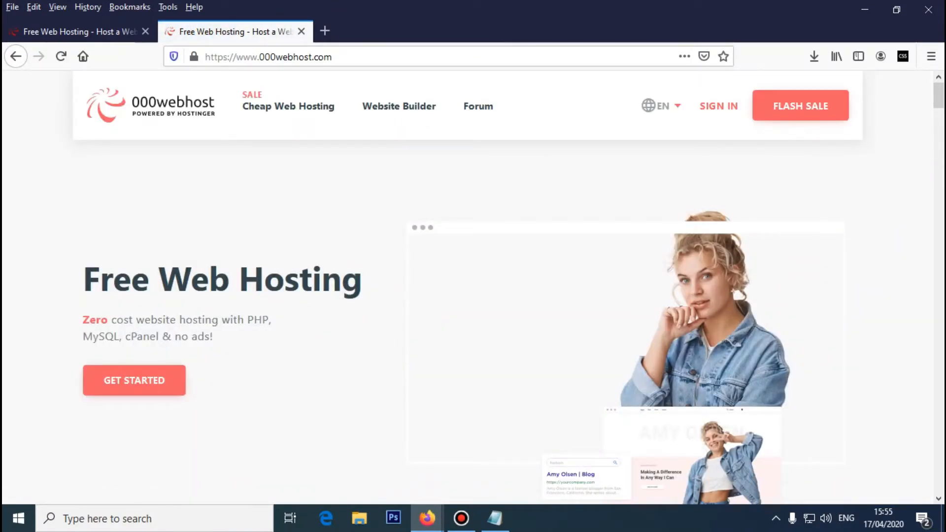
- Sign in to the members area and choose Manage Website on the balkiest-basin card
{"action": "left_click", "coordinate": [718, 106]}
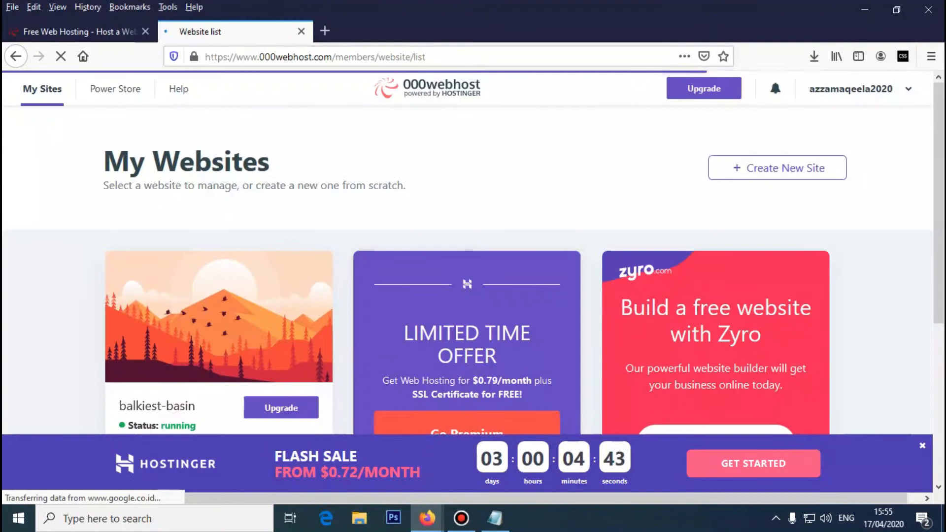
{"action": "scroll", "coordinate": [219, 197], "scroll_direction": "down", "scroll_amount": 3}
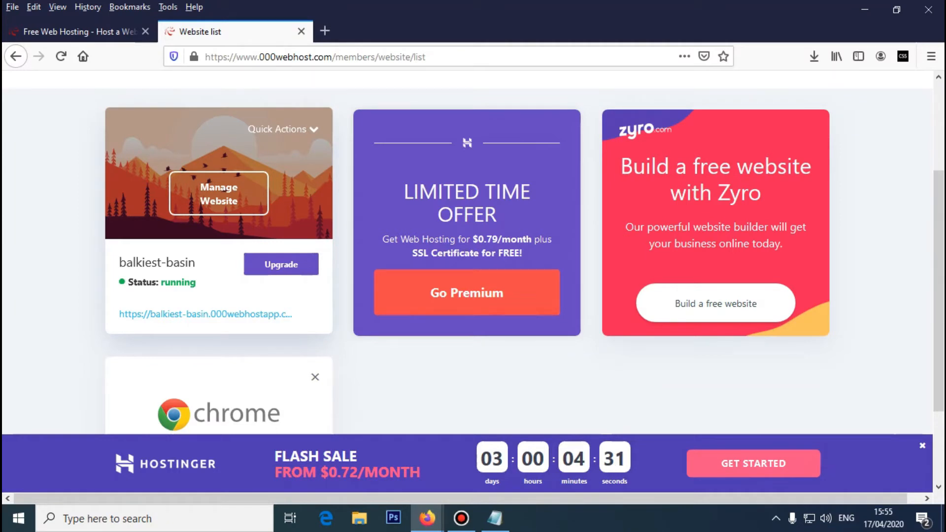
{"action": "scroll", "coordinate": [218, 197], "scroll_direction": "up", "scroll_amount": 1}
{"action": "left_click", "coordinate": [219, 263]}
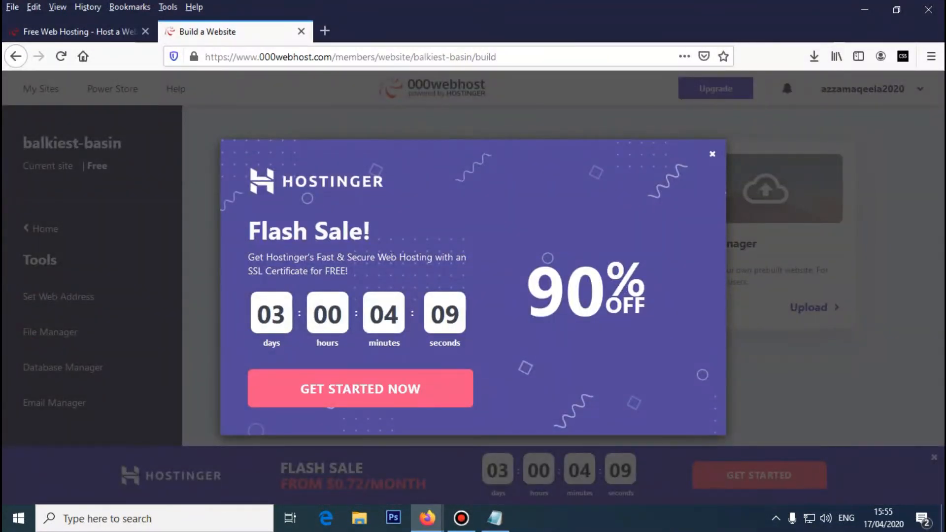
- Dismiss the Flash Sale pop-up and open Database Manager for balkiest-basin
{"action": "left_click", "coordinate": [712, 154]}
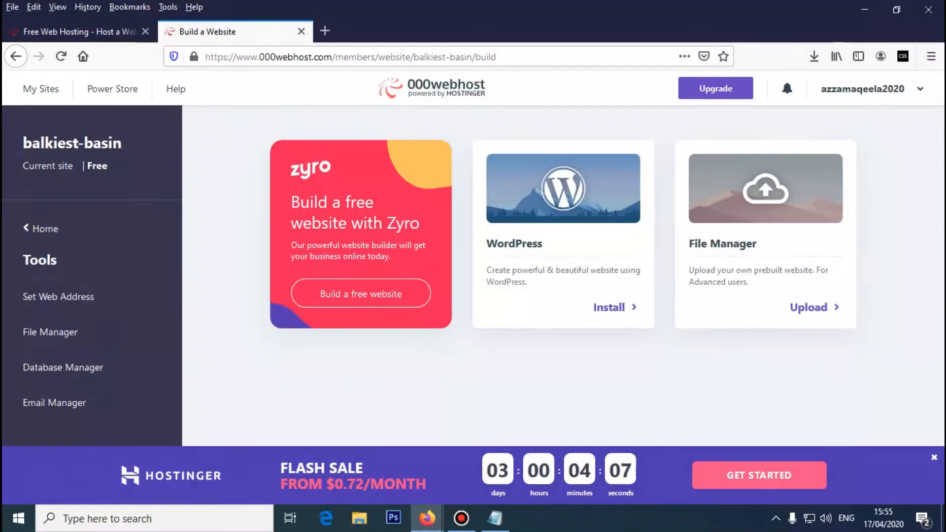
{"action": "left_click", "coordinate": [63, 367]}
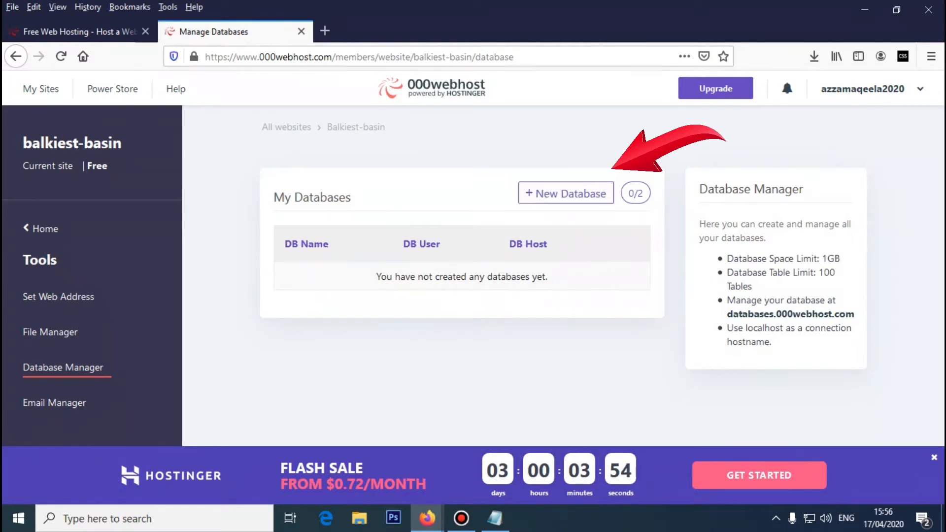
{"action": "left_click", "coordinate": [566, 194]}
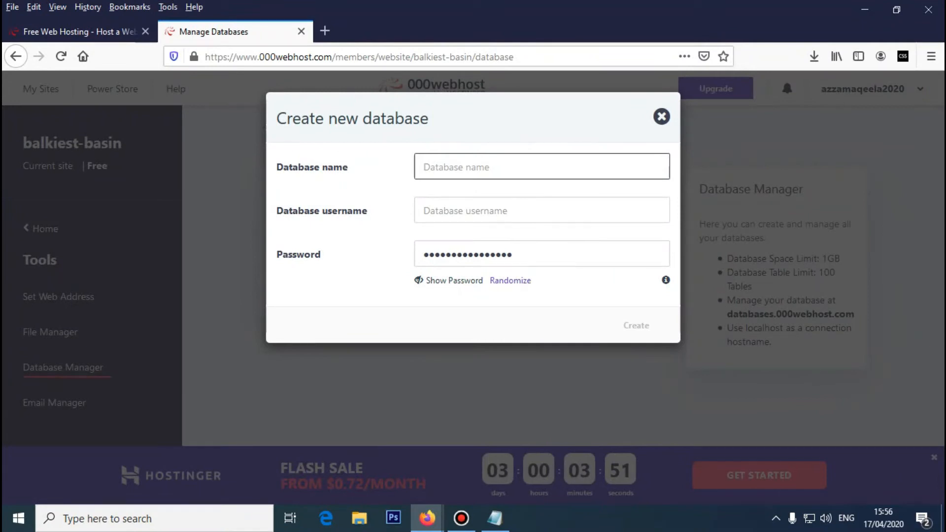
{"action": "type", "text": "coba"}
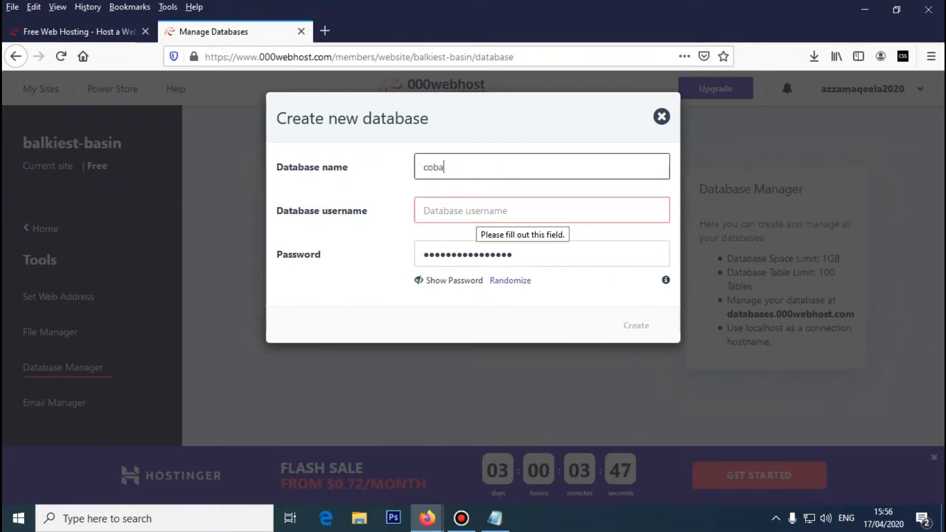
{"action": "left_click", "coordinate": [476, 211]}
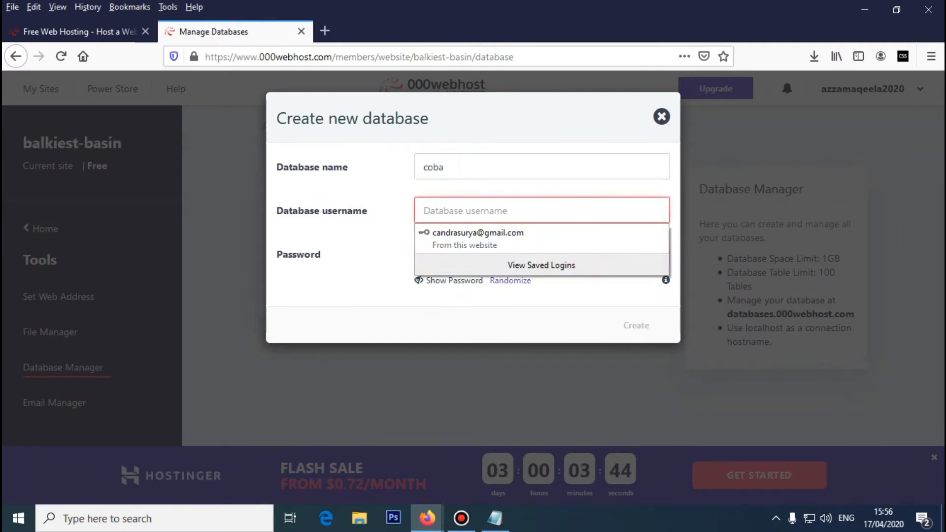
{"action": "type", "text": "coba"}
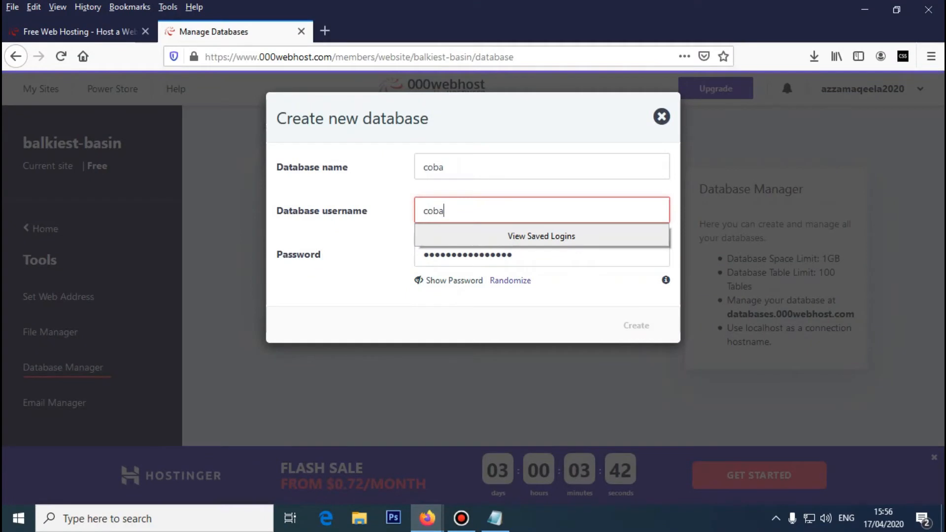
{"action": "key", "text": "Tab"}
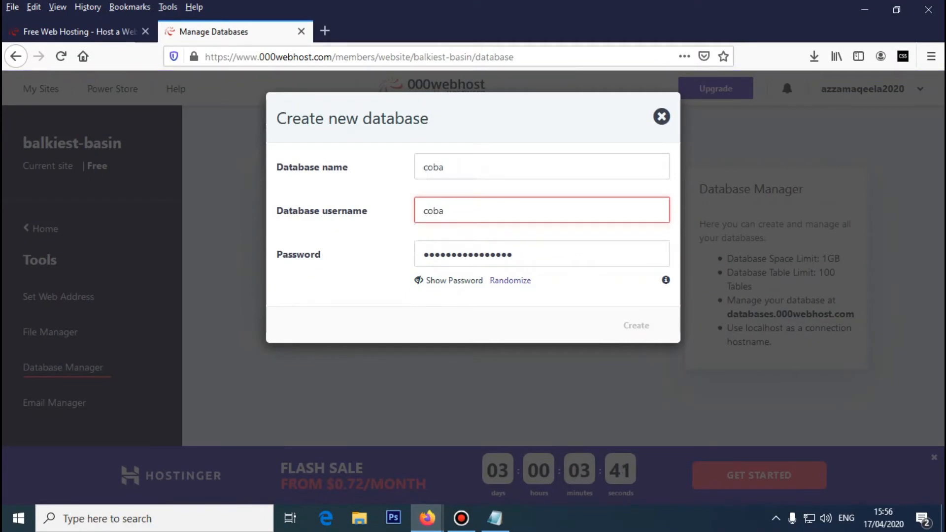
{"action": "left_click", "coordinate": [453, 298]}
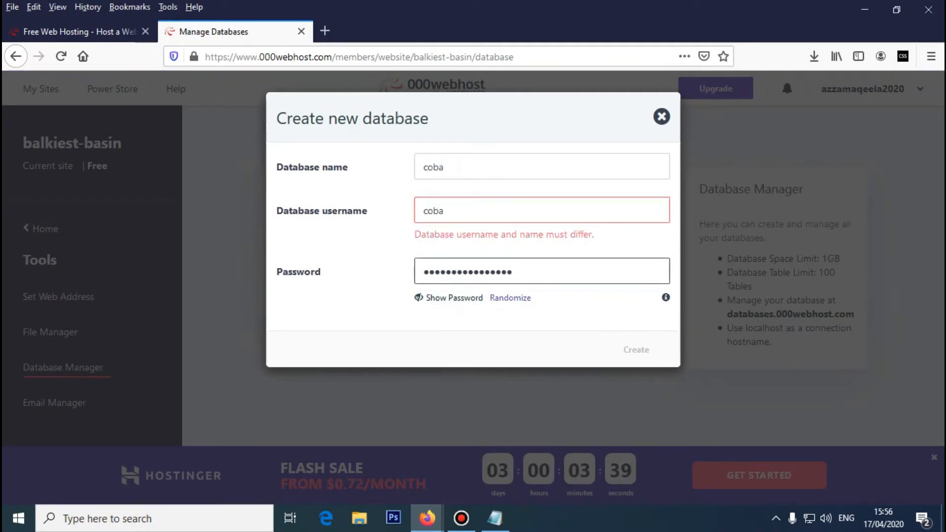
{"action": "left_click_drag", "start_coordinate": [510, 272], "coordinate": [423, 272]}
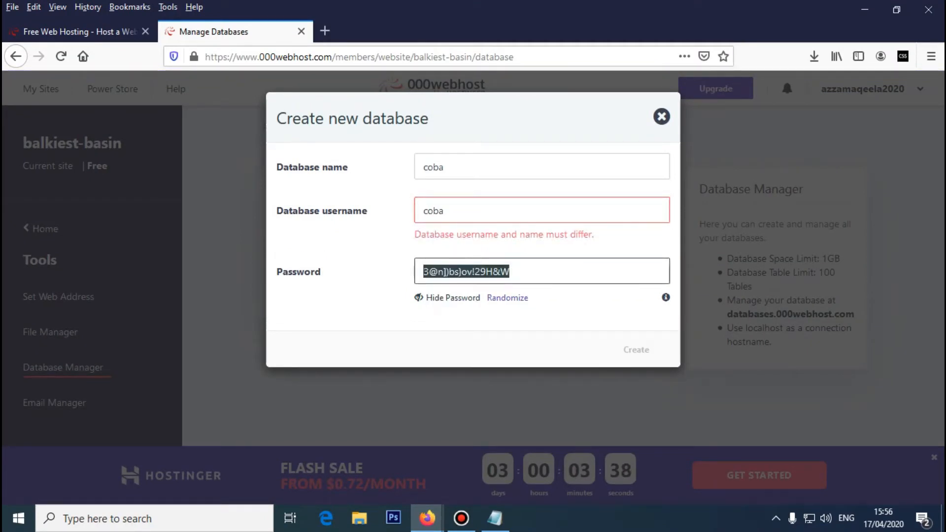
{"action": "key", "text": "BackSpace"}
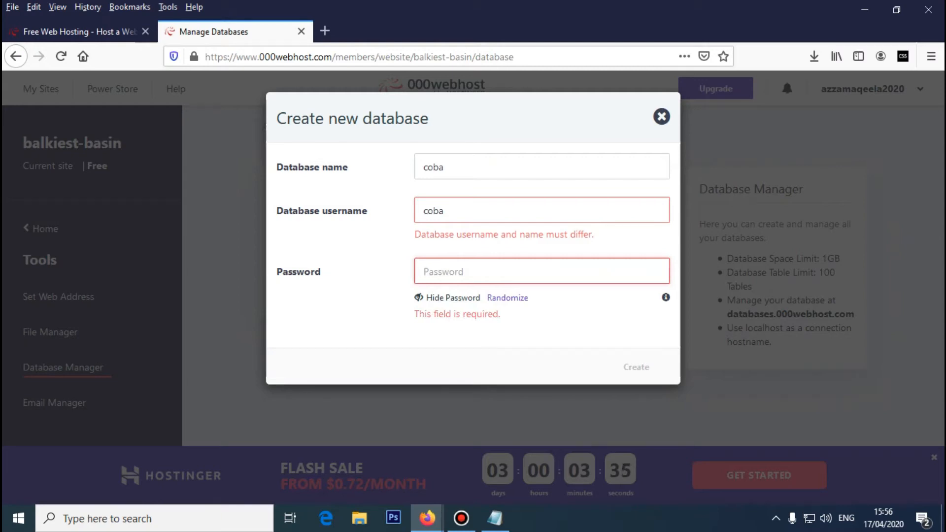
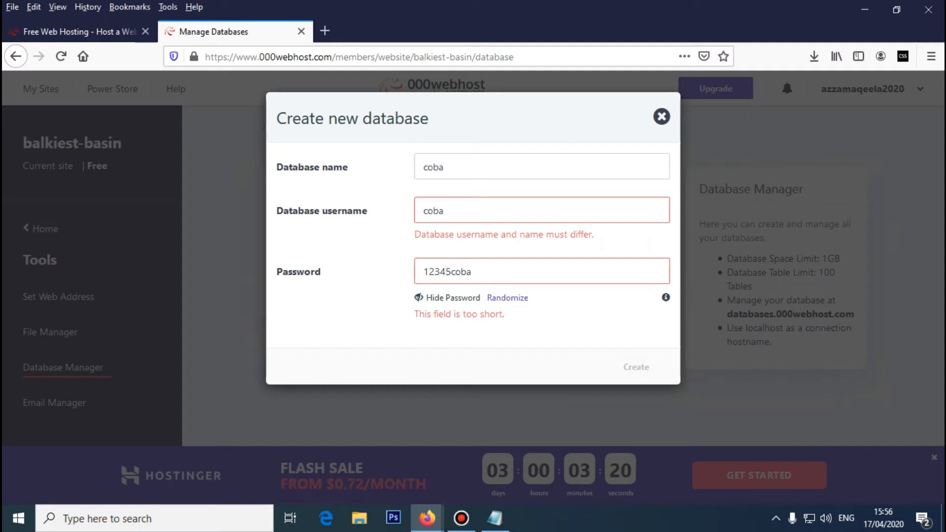
- Prefix the database name with db so it reads dbcoba
{"action": "left_click_drag", "start_coordinate": [504, 315], "coordinate": [419, 310]}
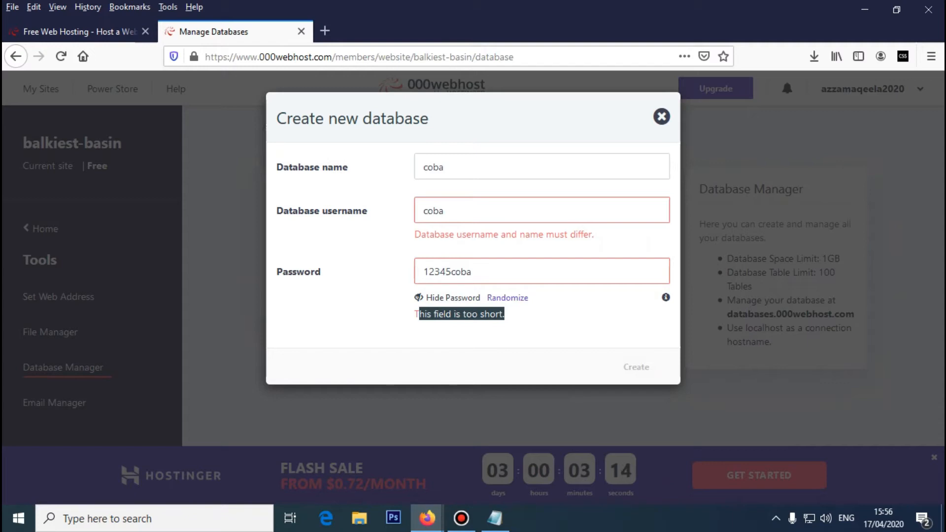
{"action": "left_click", "coordinate": [445, 210]}
{"action": "left_click", "coordinate": [444, 211]}
{"action": "left_click_drag", "start_coordinate": [445, 211], "coordinate": [424, 211]}
{"action": "left_click", "coordinate": [444, 211]}
{"action": "left_click", "coordinate": [444, 210]}
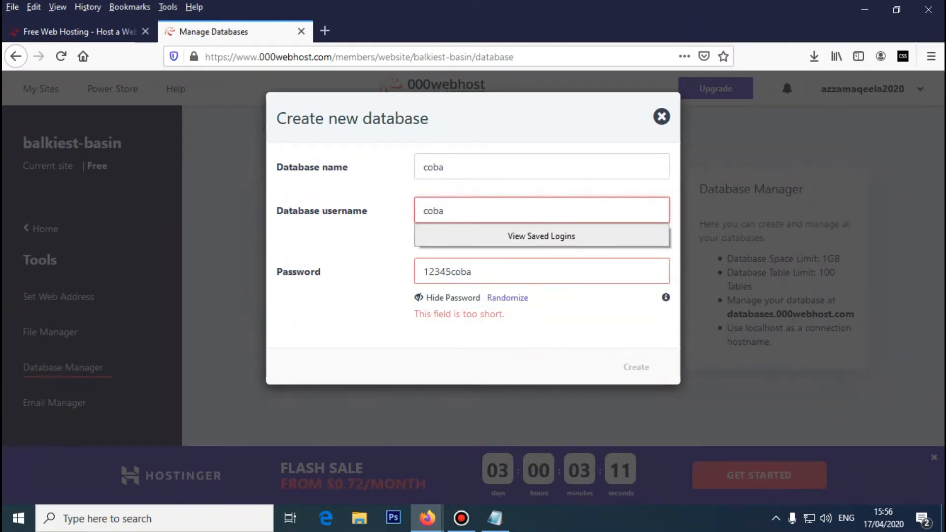
{"action": "left_click", "coordinate": [424, 166]}
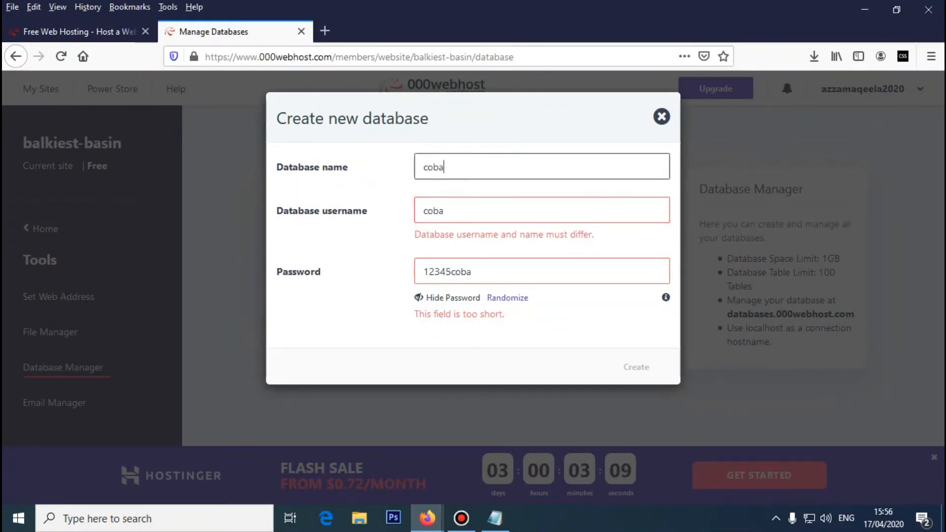
{"action": "type", "text": "db"}
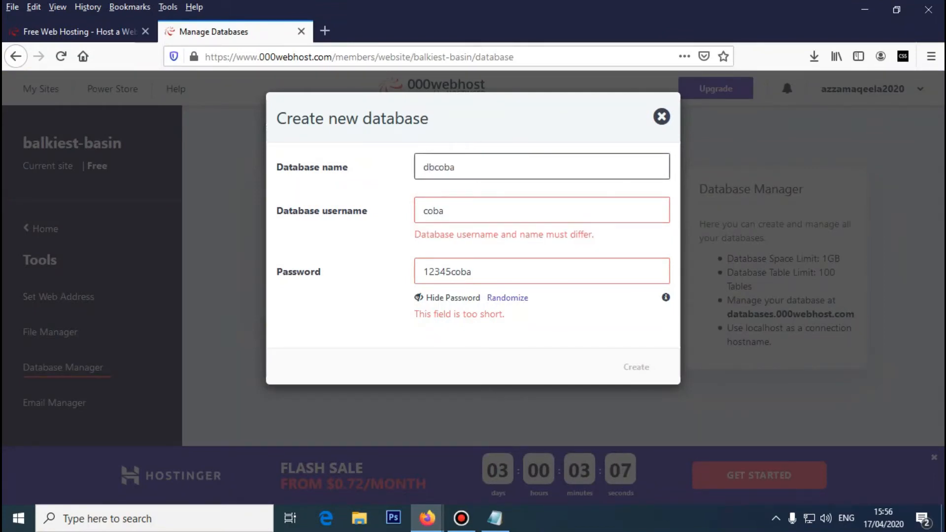
{"action": "left_click", "coordinate": [444, 211]}
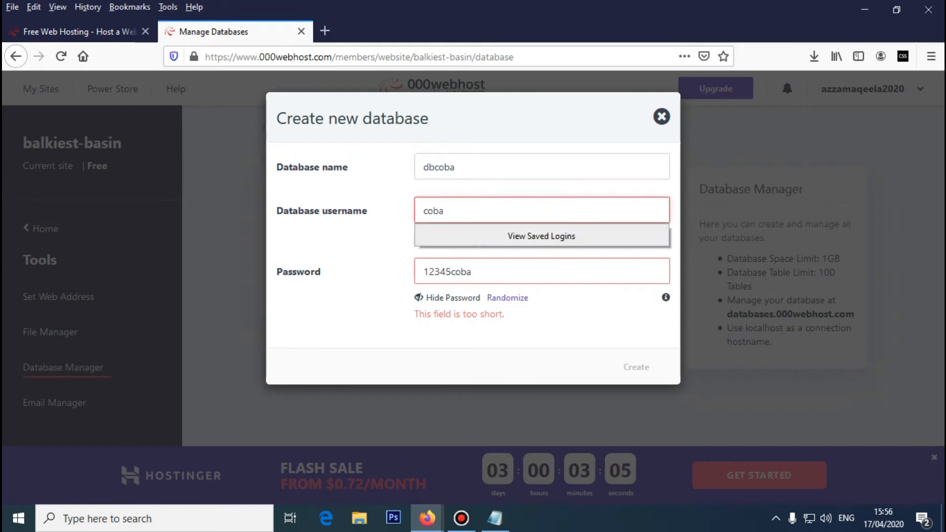
{"action": "left_click", "coordinate": [472, 271]}
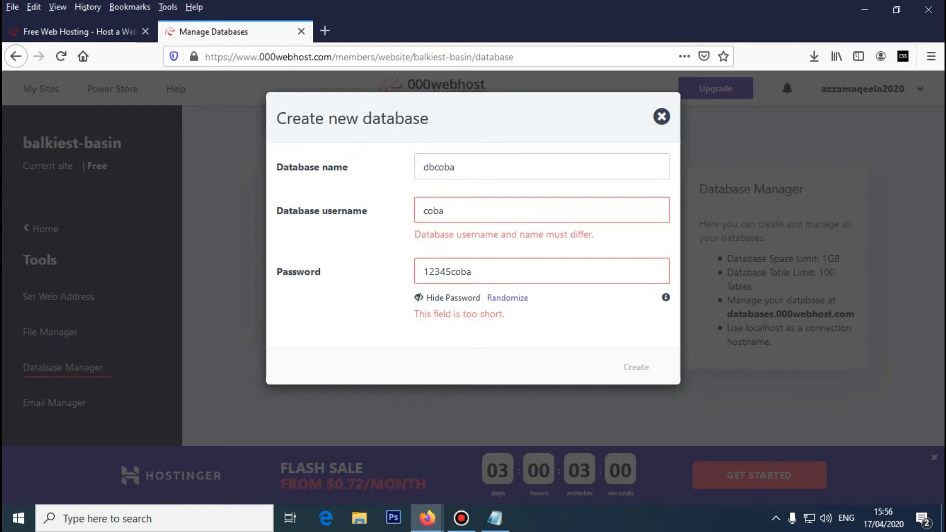
{"action": "left_click", "coordinate": [444, 210]}
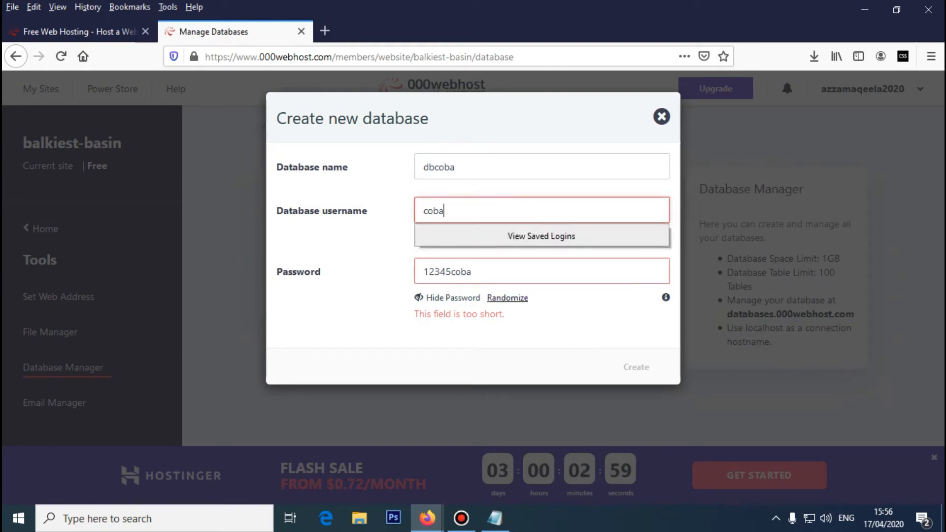
{"action": "left_click", "coordinate": [472, 272]}
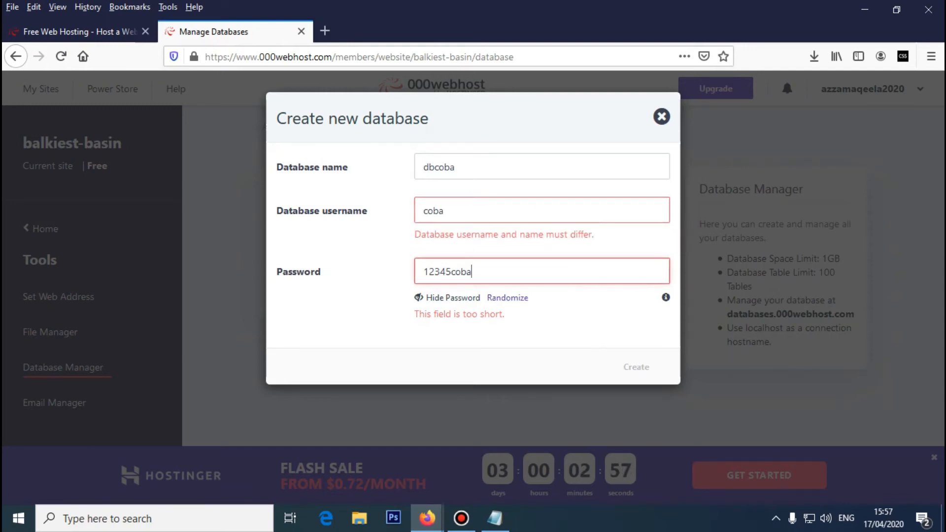
{"action": "left_click", "coordinate": [444, 210]}
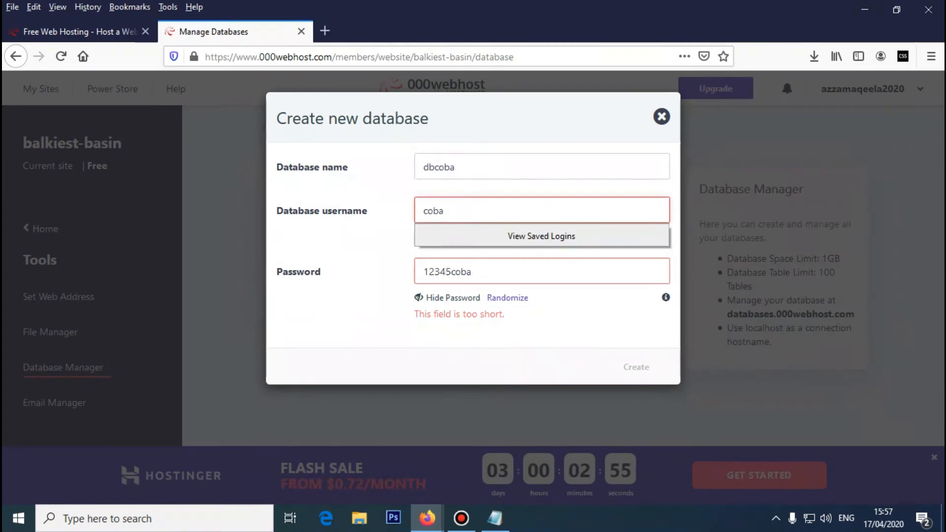
{"action": "double_click", "coordinate": [442, 210]}
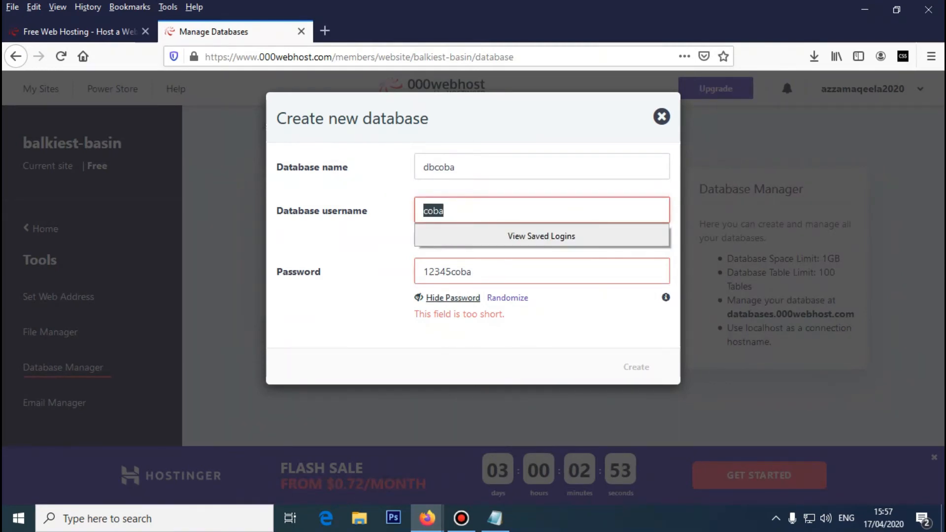
{"action": "left_click", "coordinate": [472, 272]}
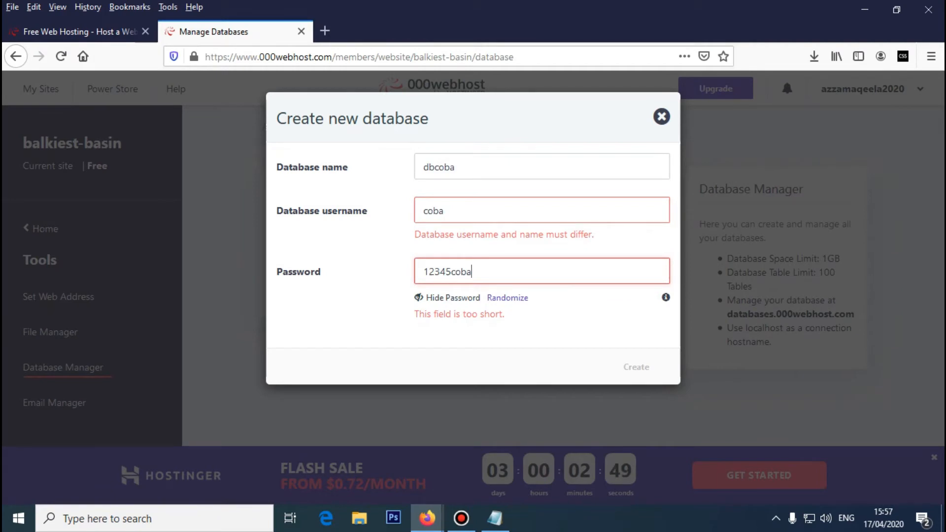
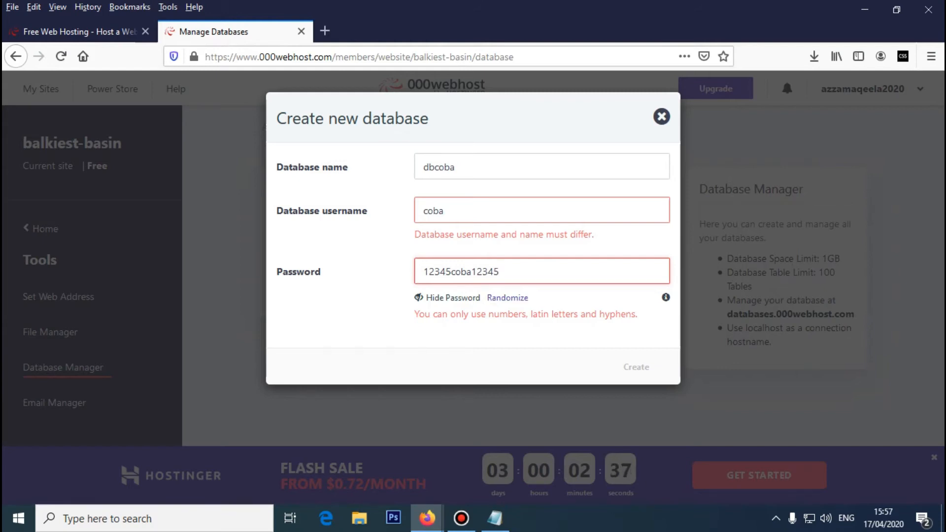
{"action": "left_click", "coordinate": [472, 272]}
{"action": "key", "text": "BackSpace"}
{"action": "key", "text": "BackSpace"}
{"action": "key", "text": "BackSpace"}
{"action": "key", "text": "BackSpace"}
{"action": "key", "text": "BackSpace"}
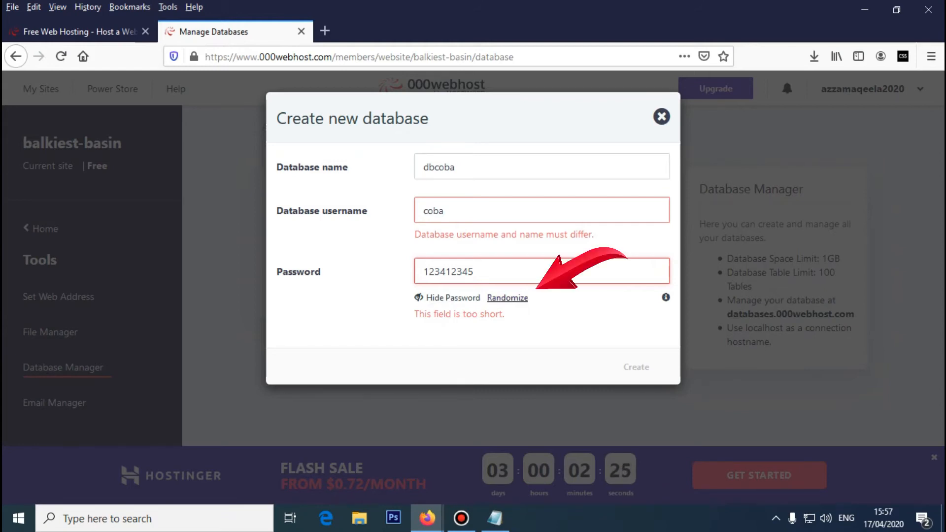
- Generate a random database password with Randomize
{"action": "left_click", "coordinate": [507, 297]}
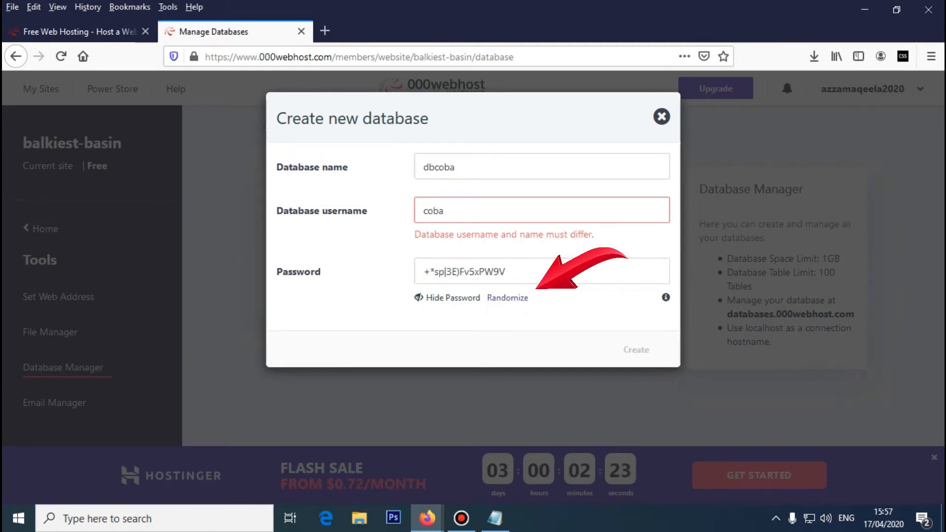
{"action": "left_click", "coordinate": [506, 271]}
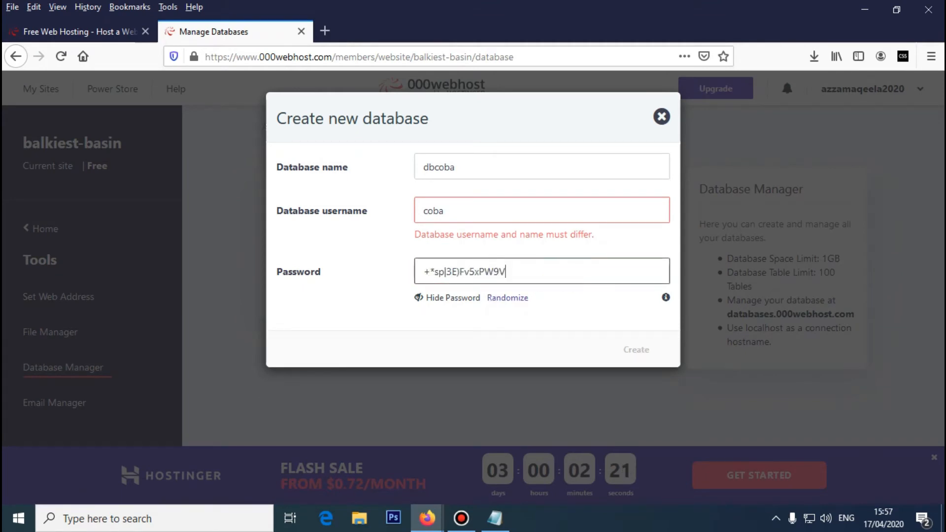
{"action": "key", "text": "ctrl+a"}
{"action": "key", "text": "Right"}
- Replace the database username coba with root
{"action": "left_click", "coordinate": [443, 211]}
{"action": "left_click", "coordinate": [506, 272]}
{"action": "left_click", "coordinate": [444, 210]}
{"action": "key", "text": "BackSpace"}
{"action": "key", "text": "BackSpace"}
{"action": "key", "text": "BackSpace"}
{"action": "key", "text": "BackSpace"}
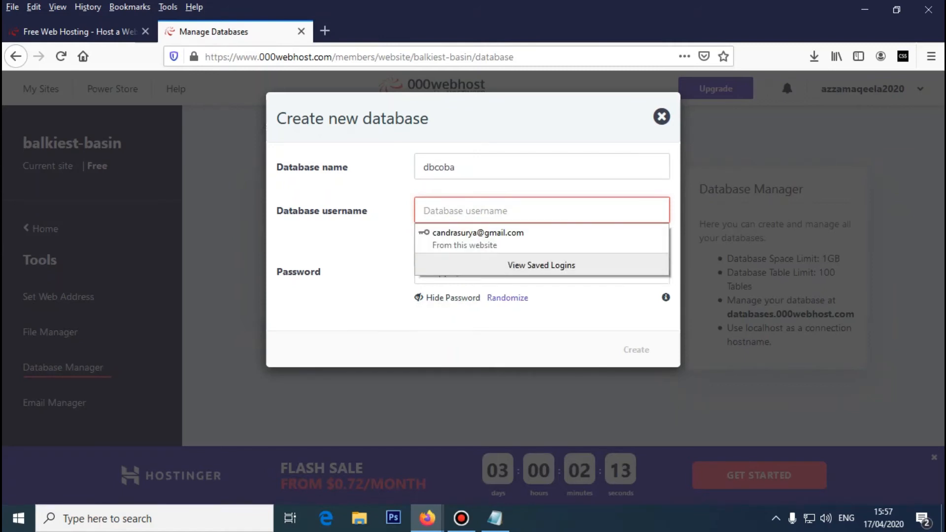
{"action": "type", "text": "r"}
{"action": "key", "text": "BackSpace"}
{"action": "type", "text": "root"}
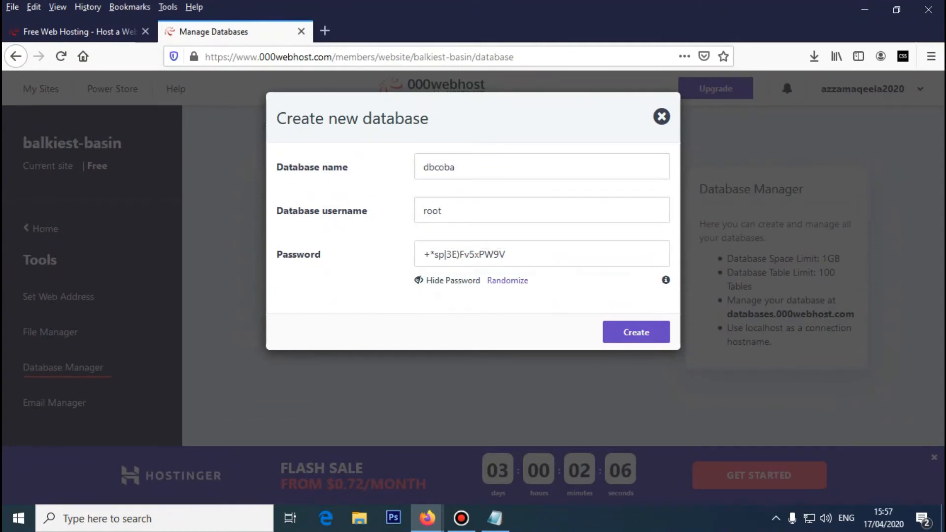
{"action": "left_click", "coordinate": [455, 167]}
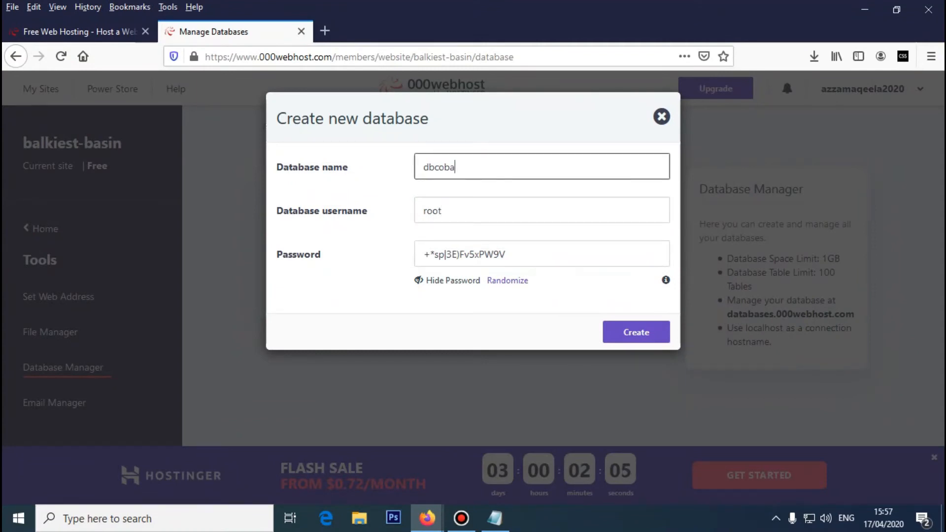
{"action": "left_click", "coordinate": [442, 210]}
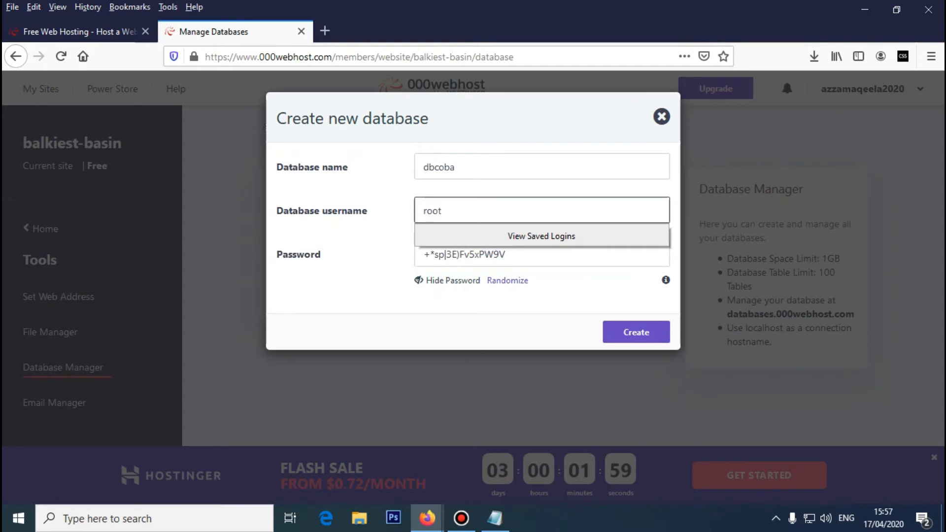
{"action": "key", "text": "Escape"}
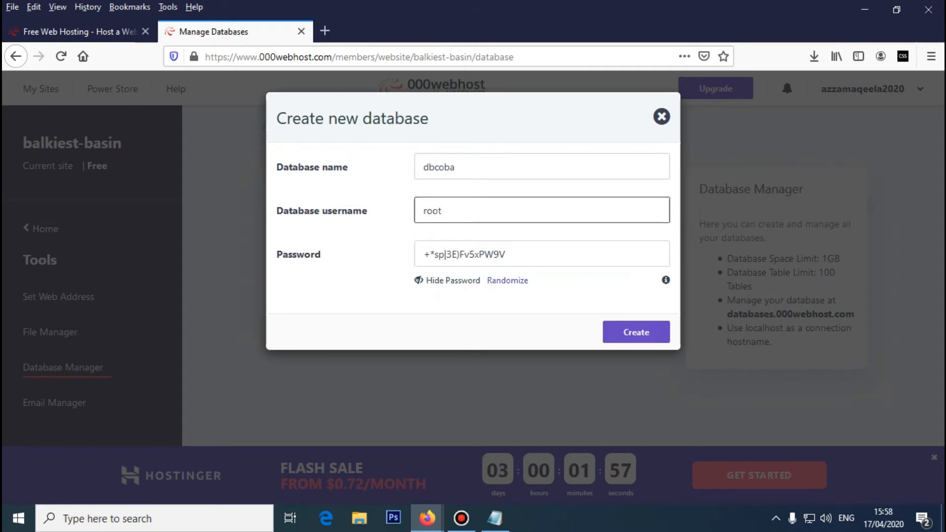
{"action": "left_click", "coordinate": [495, 517]}
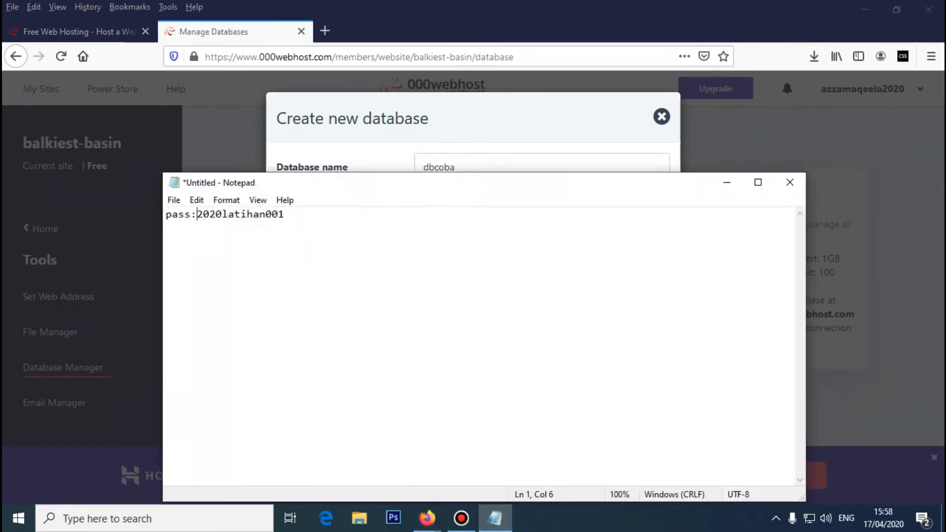
- Add Databasename, Databaseusername and password labels on new lines in the Notepad note
{"action": "left_click_drag", "start_coordinate": [351, 185], "coordinate": [570, 225]}
{"action": "key", "text": "Return"}
{"action": "type", "text": "Data"}
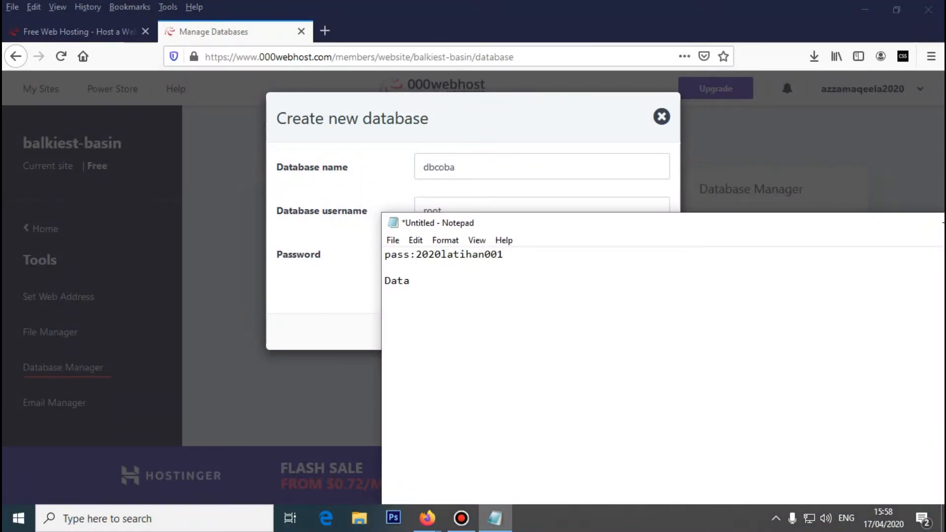
{"action": "type", "text": "sena"}
{"action": "type", "text": "m"}
{"action": "key", "text": "BackSpace"}
{"action": "type", "text": "me"}
{"action": "key", "text": "Return"}
{"action": "type", "text": "Databse"}
{"action": "key", "text": "BackSpace"}
{"action": "type", "text": "seu"}
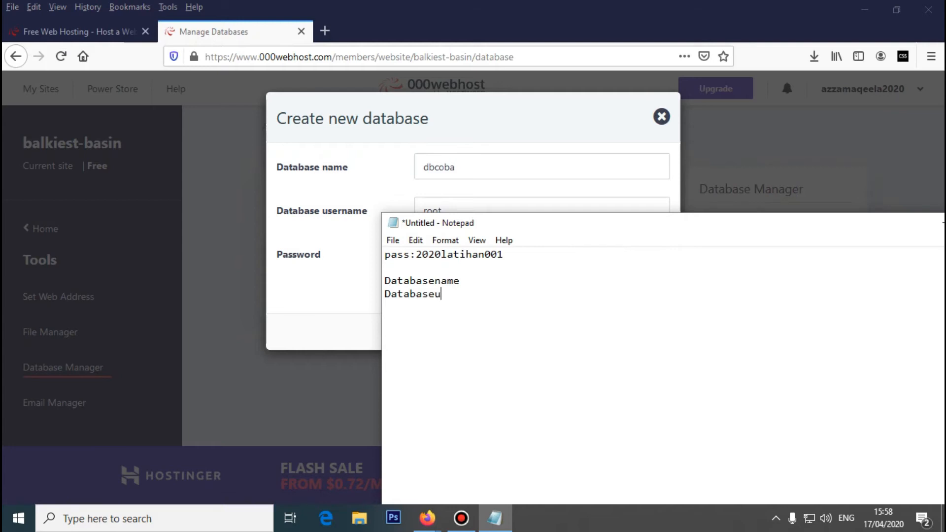
{"action": "type", "text": "sername"}
{"action": "key", "text": "Return"}
{"action": "type", "text": "password"}
- Record :dbcoba after Databasename and :root after Databaseusername in the note
{"action": "key", "text": "alt+Tab"}
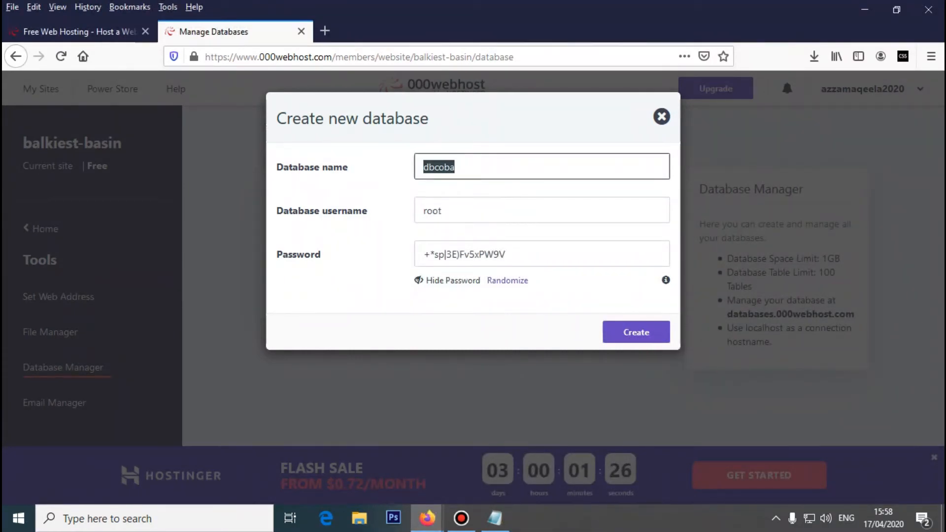
{"action": "right_click", "coordinate": [459, 174]}
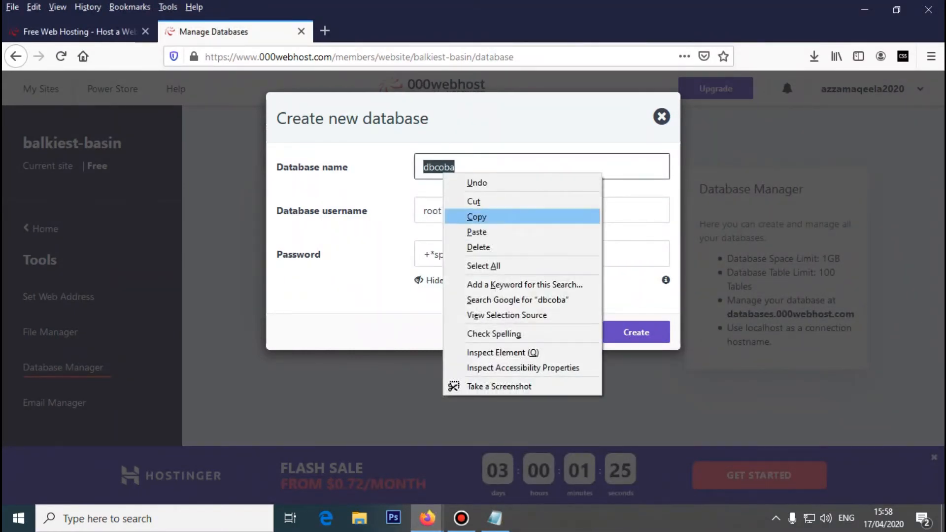
{"action": "left_click", "coordinate": [474, 215]}
{"action": "key", "text": "alt+Tab"}
{"action": "left_click", "coordinate": [460, 281]}
{"action": "type", "text": ":"}
{"action": "key", "text": "ctrl+v"}
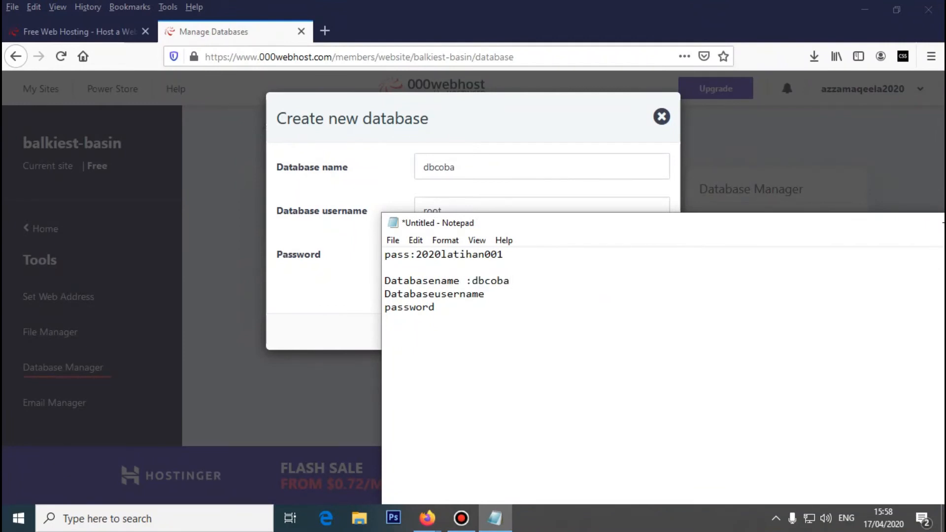
{"action": "left_click", "coordinate": [484, 294]}
{"action": "type", "text": ":root"}
- Copy the generated database password from the form and paste it after the password label
{"action": "key", "text": "alt+Tab"}
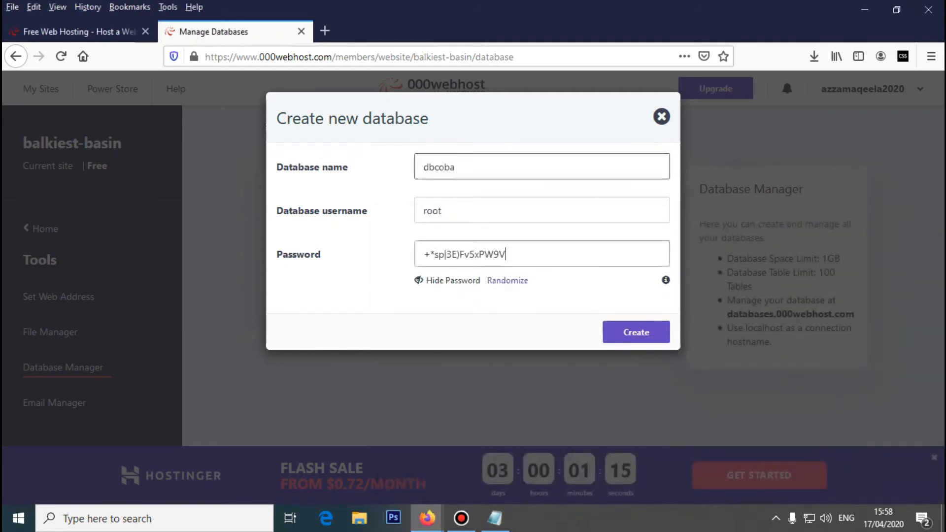
{"action": "key", "text": "ctrl+a"}
{"action": "right_click", "coordinate": [462, 251]}
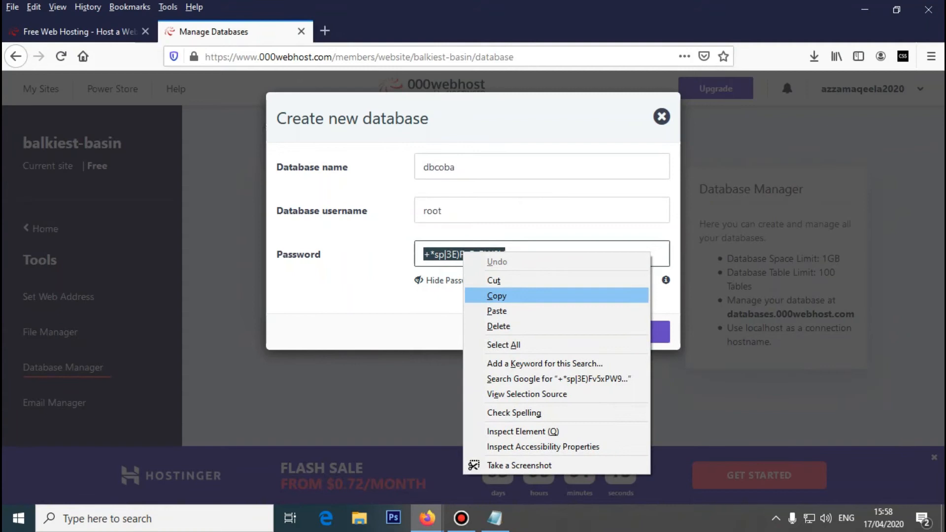
{"action": "left_click", "coordinate": [496, 295]}
{"action": "key", "text": "alt+Tab"}
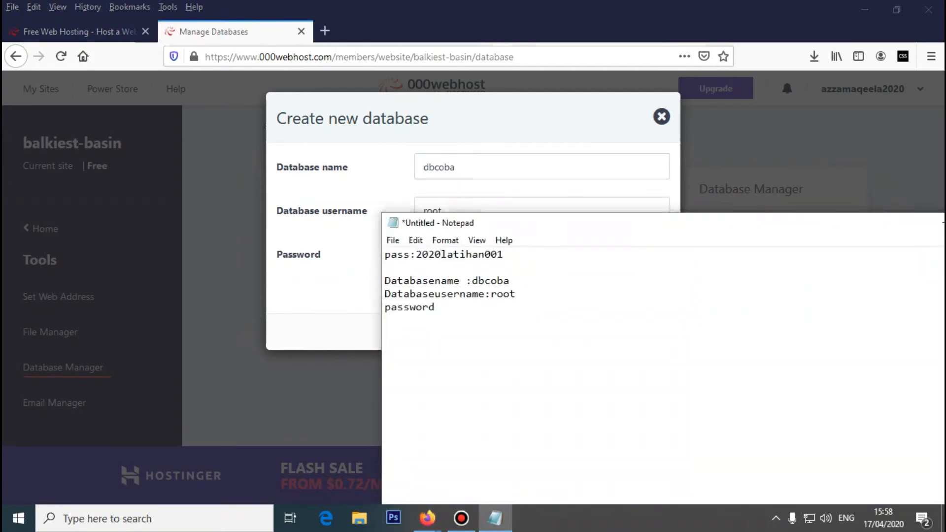
{"action": "key", "text": "ctrl+v"}
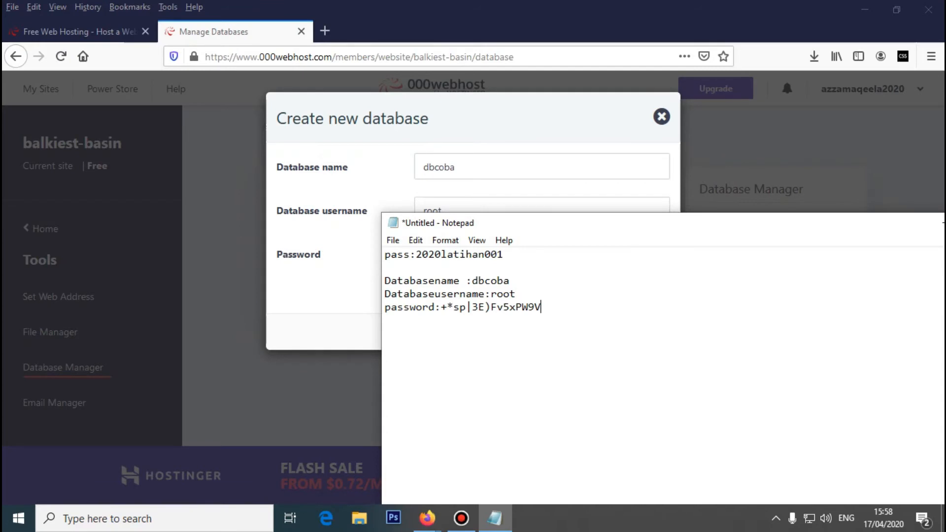
{"action": "left_click_drag", "start_coordinate": [564, 228], "coordinate": [518, 377]}
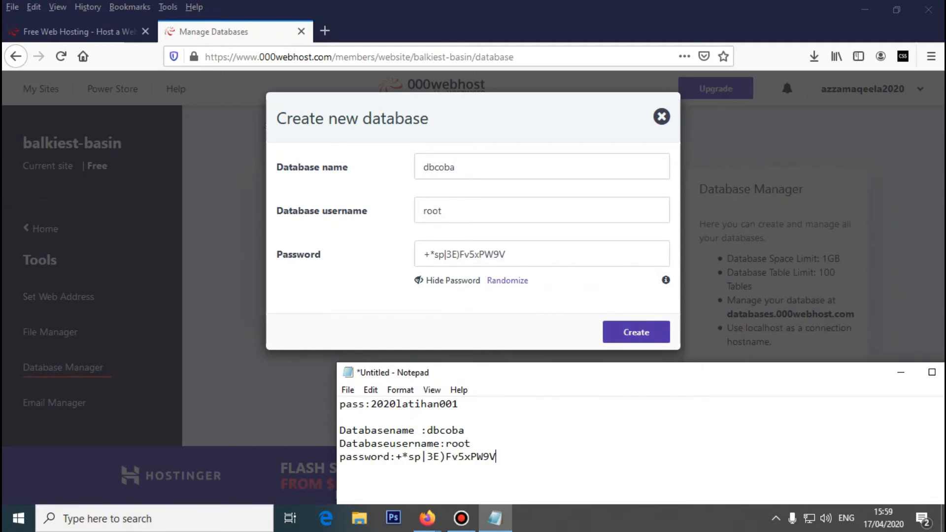
- Create the database, yielding id13318127_dbcoba with user id13318127_root on localhost
{"action": "left_click", "coordinate": [636, 332]}
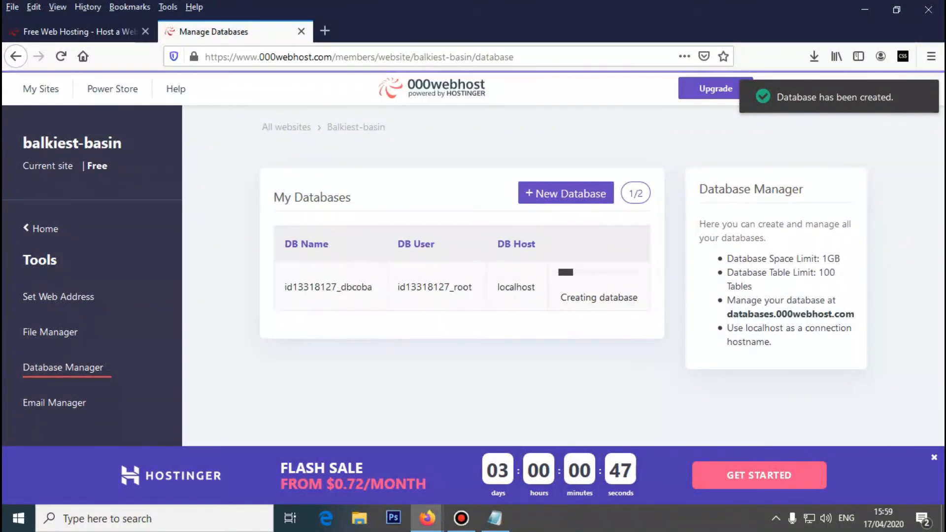
{"action": "left_click_drag", "start_coordinate": [565, 297], "coordinate": [637, 297]}
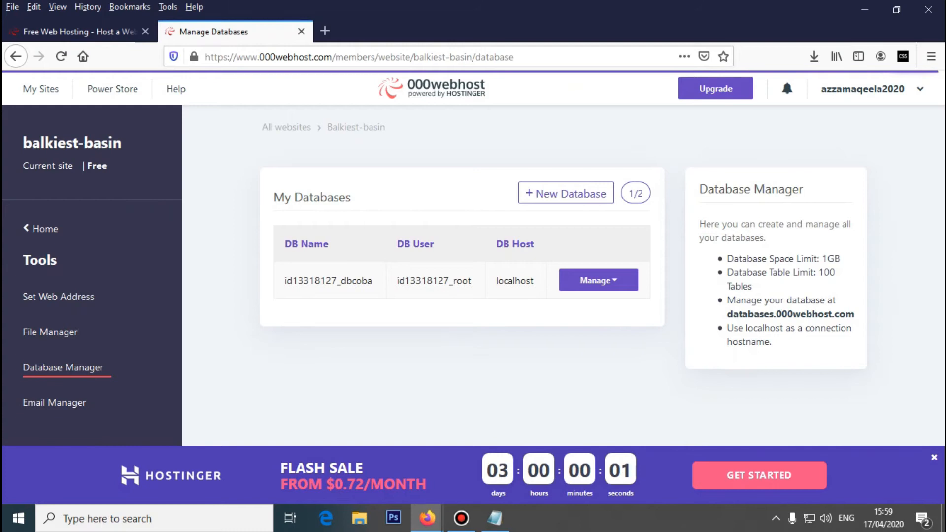
- Copy the full database name id13318127_dbcoba from 000webhost's My Databases table
{"action": "left_click", "coordinate": [598, 280]}
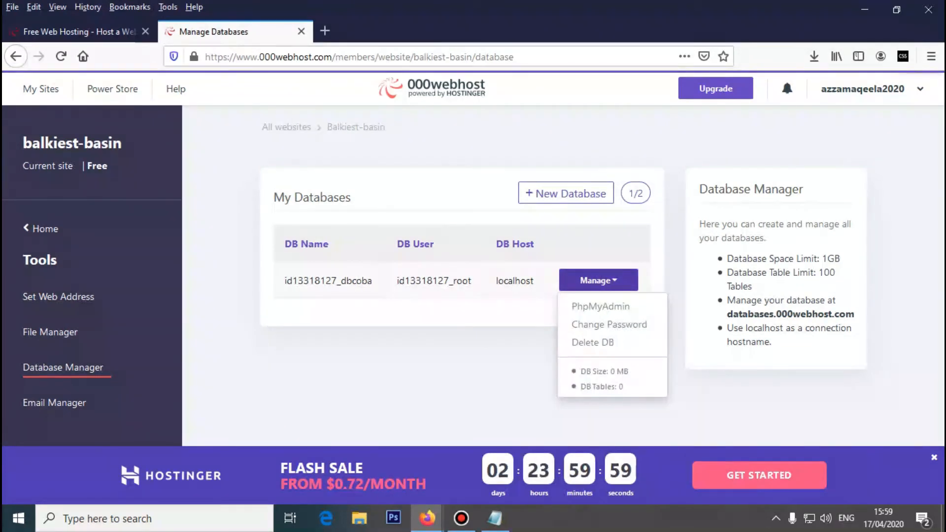
{"action": "left_click", "coordinate": [598, 280]}
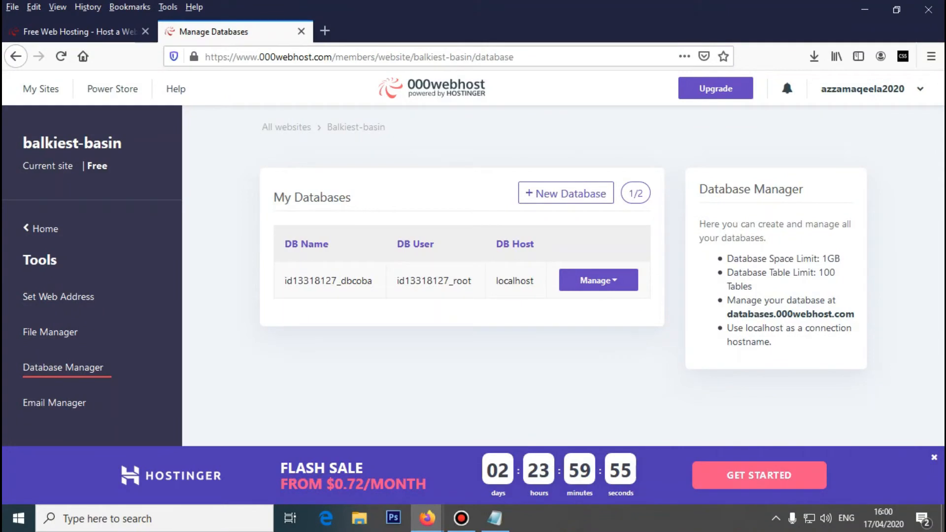
{"action": "mouse_move", "coordinate": [372, 281]}
{"action": "left_mouse_down"}
{"action": "mouse_move", "coordinate": [284, 281]}
{"action": "mouse_move", "coordinate": [370, 281]}
{"action": "left_mouse_up"}
{"action": "left_click", "coordinate": [284, 281]}
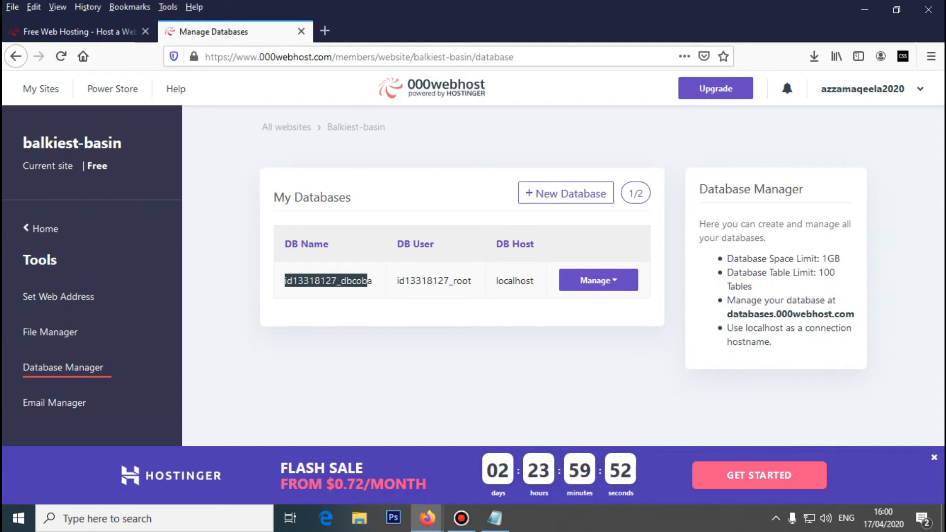
{"action": "left_click", "coordinate": [370, 281]}
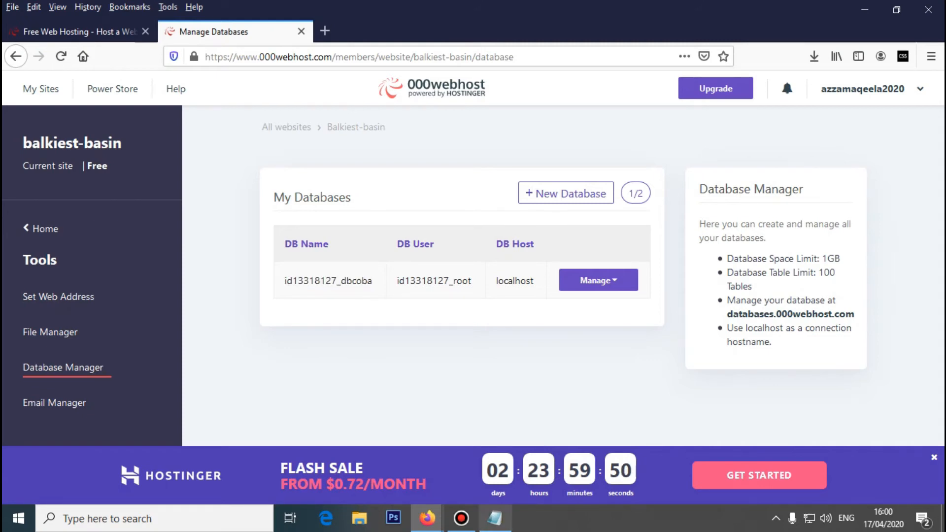
{"action": "left_click", "coordinate": [494, 518]}
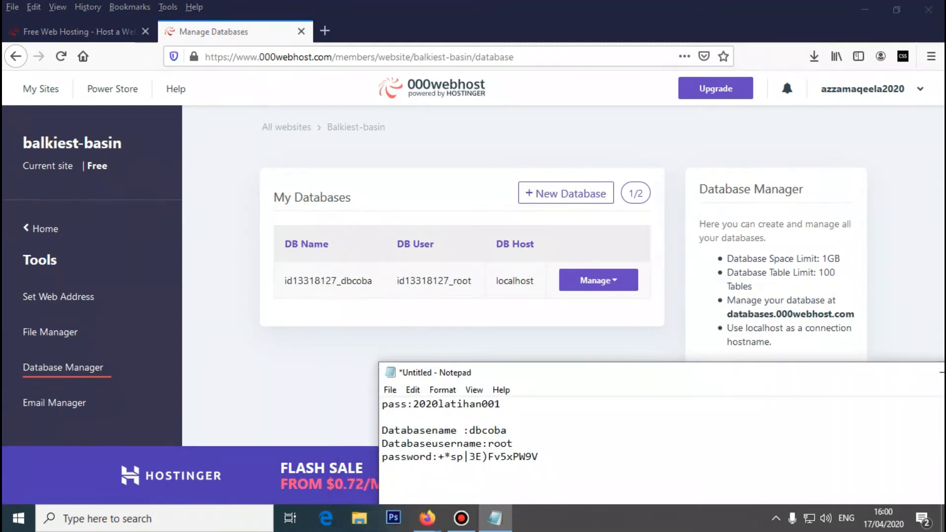
{"action": "left_click", "coordinate": [468, 443]}
{"action": "left_click", "coordinate": [375, 305]}
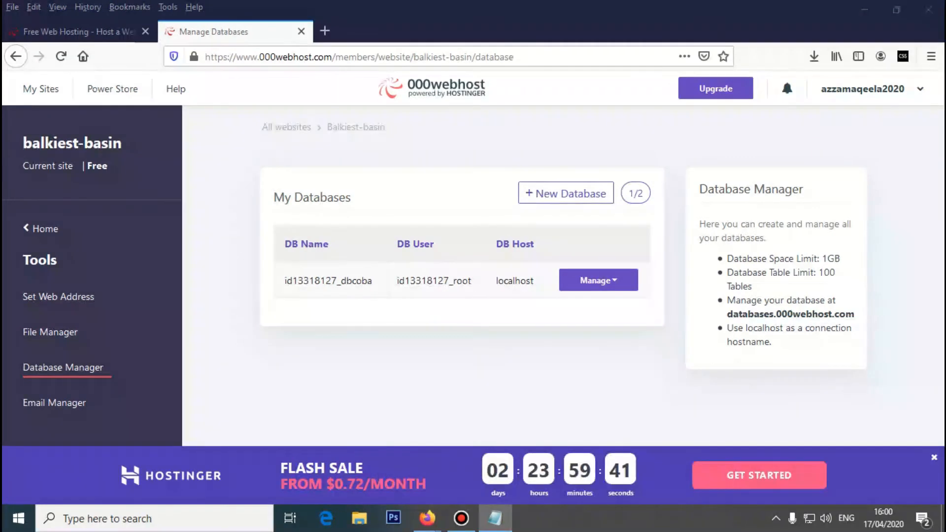
{"action": "left_click_drag", "start_coordinate": [377, 280], "coordinate": [375, 340]}
{"action": "left_click", "coordinate": [378, 283]}
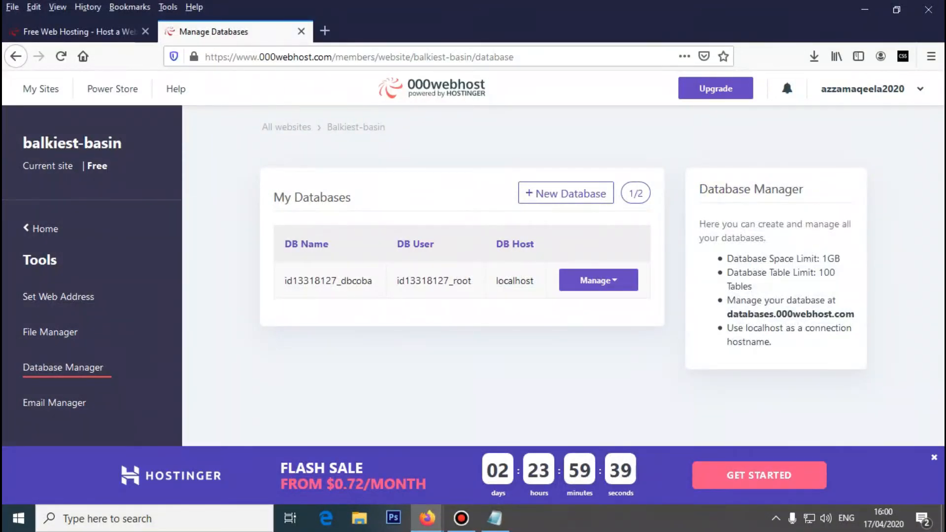
{"action": "double_click", "coordinate": [327, 280]}
{"action": "right_click", "coordinate": [290, 290]}
{"action": "left_click", "coordinate": [312, 308]}
{"action": "left_click", "coordinate": [494, 518]}
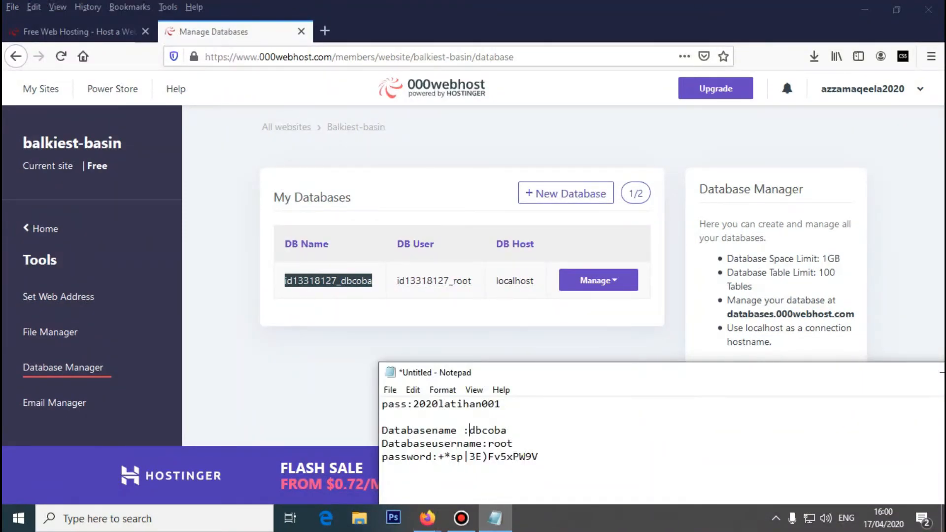
{"action": "left_click_drag", "start_coordinate": [469, 430], "coordinate": [506, 430]}
{"action": "key", "text": "BackSpace"}
{"action": "key", "text": "ctrl+v"}
{"action": "key", "text": "shift+Left"}
{"action": "key", "text": "shift+Left"}
{"action": "key", "text": "shift+Left"}
{"action": "key", "text": "shift+Left"}
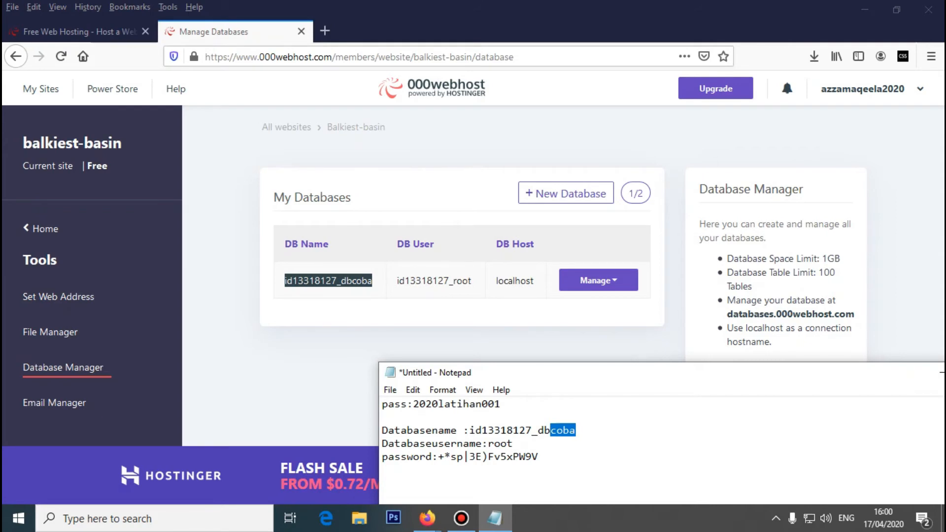
{"action": "key", "text": "alt+Tab"}
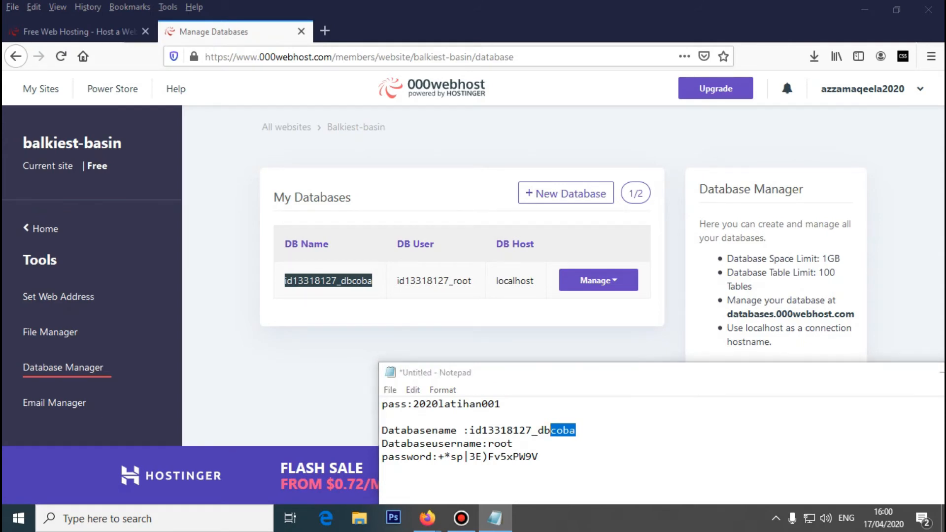
{"action": "left_click_drag", "start_coordinate": [397, 280], "coordinate": [471, 280]}
{"action": "right_click", "coordinate": [455, 279]}
{"action": "left_click", "coordinate": [483, 289]}
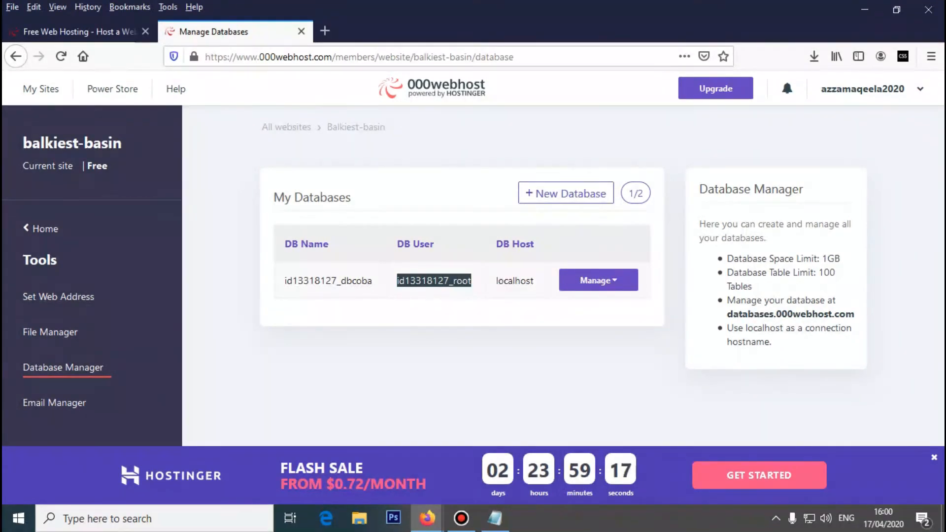
{"action": "left_click", "coordinate": [495, 518]}
{"action": "left_click", "coordinate": [488, 443]}
{"action": "key", "text": "Delete"}
{"action": "key", "text": "Delete"}
{"action": "key", "text": "Delete"}
{"action": "key", "text": "Delete"}
{"action": "key", "text": "Delete"}
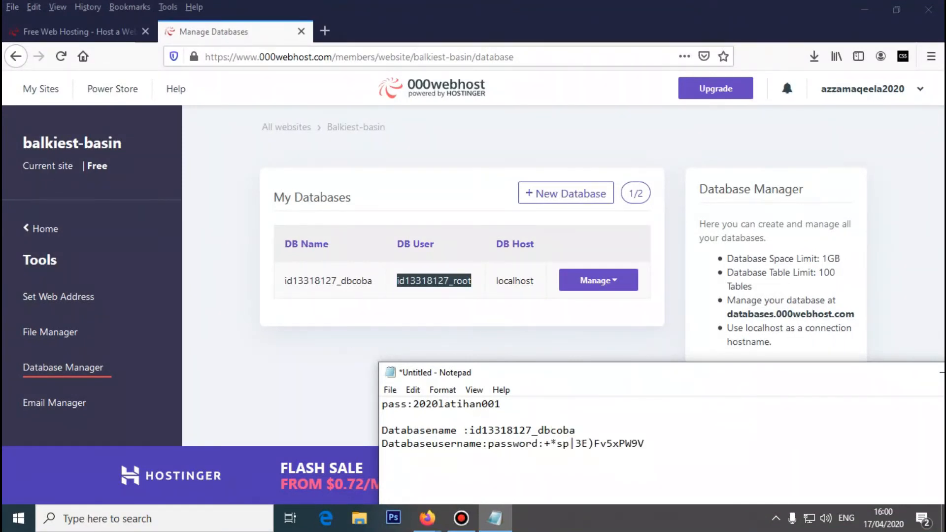
{"action": "key", "text": "ctrl+z"}
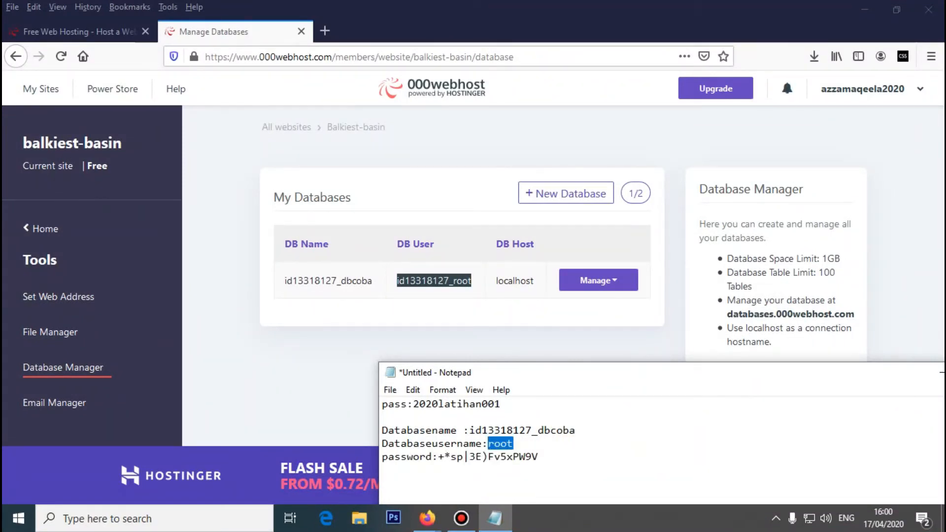
{"action": "key", "text": "ctrl+z"}
{"action": "key", "text": "Return"}
{"action": "key", "text": "ctrl+v"}
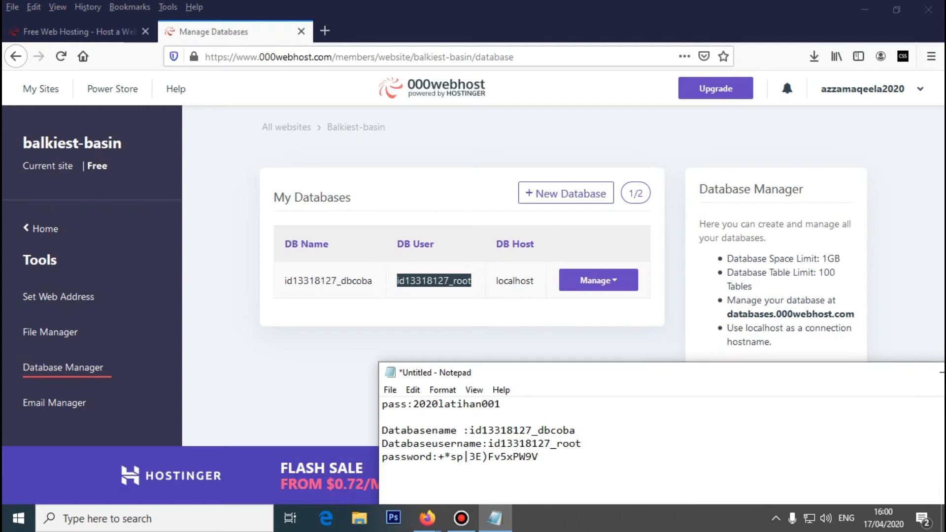
{"action": "left_click_drag", "start_coordinate": [438, 457], "coordinate": [539, 457]}
{"action": "key", "text": "alt+Tab"}
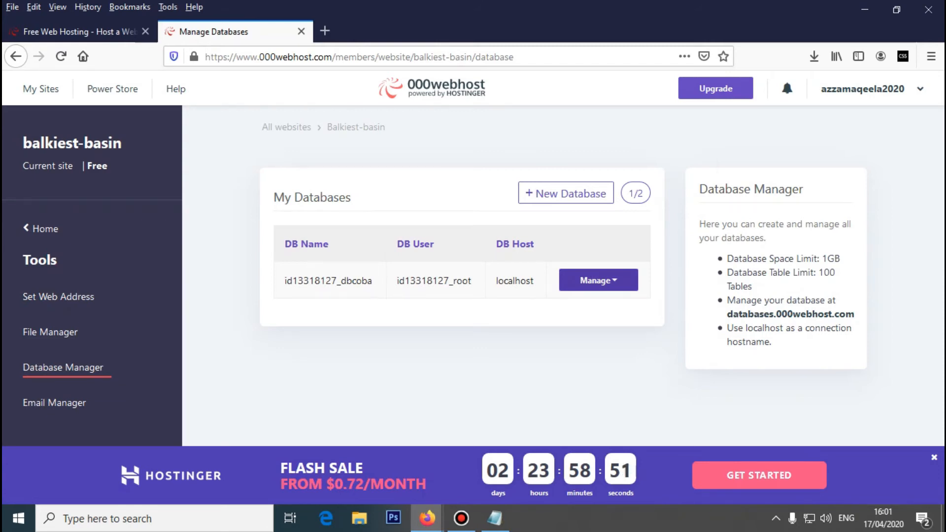
- Launch phpMyAdmin from Manage and select id13318127_dbcoba in its sidebar
{"action": "left_click", "coordinate": [598, 279]}
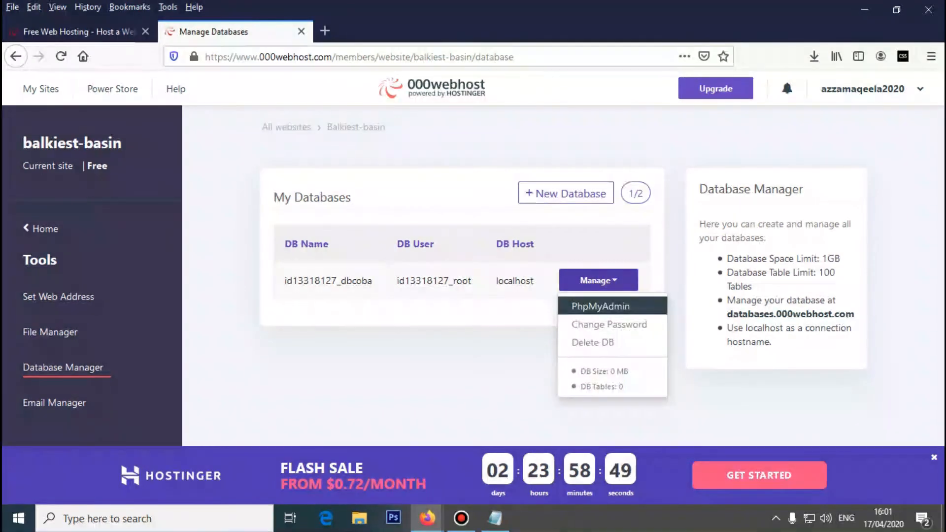
{"action": "left_click", "coordinate": [600, 306]}
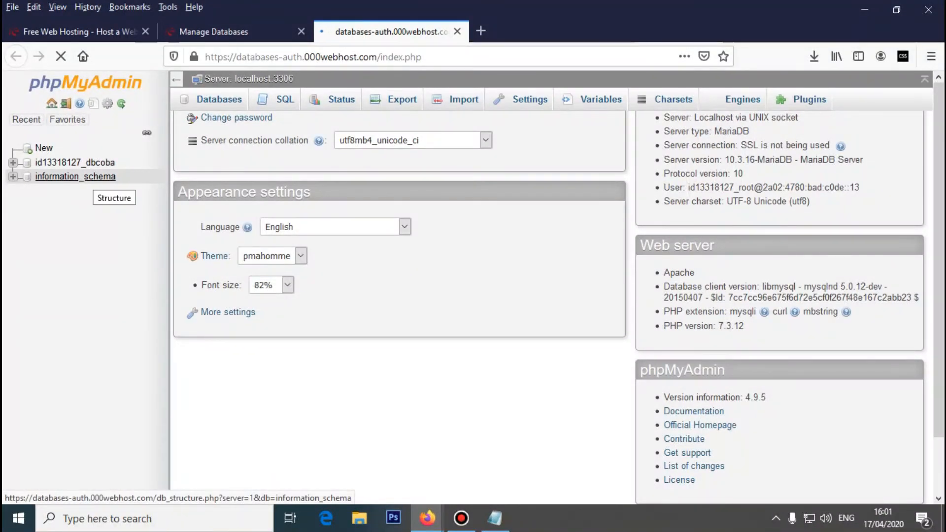
{"action": "left_click", "coordinate": [495, 518]}
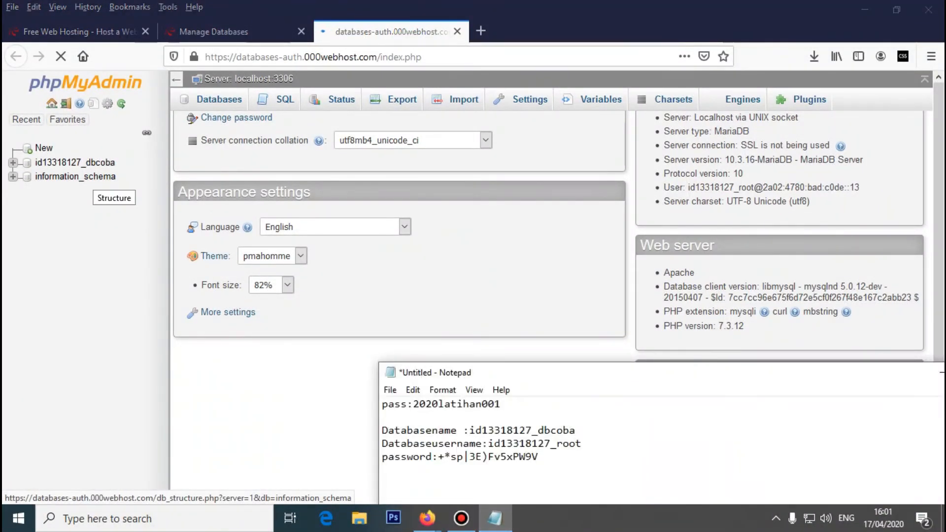
{"action": "left_click_drag", "start_coordinate": [506, 430], "coordinate": [575, 430]}
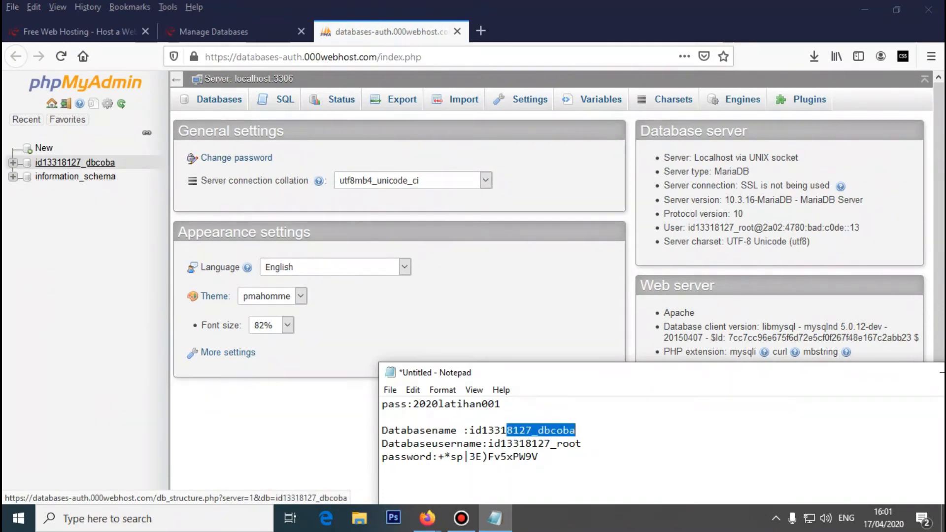
{"action": "left_click", "coordinate": [73, 162]}
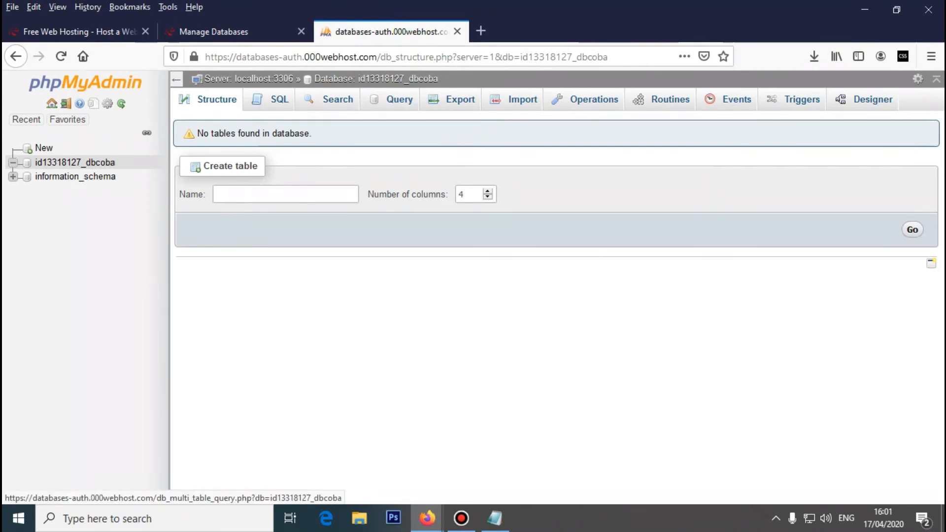
- Locate the C:\xampp\htdocs\e-surat\Database folder, then return to phpMyAdmin's Import page
{"action": "left_click", "coordinate": [359, 518]}
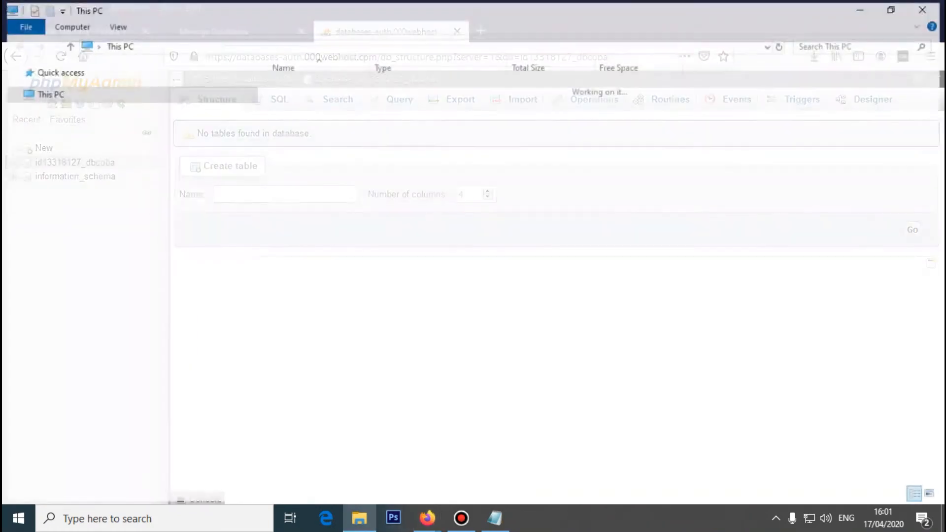
{"action": "left_click", "coordinate": [65, 336]}
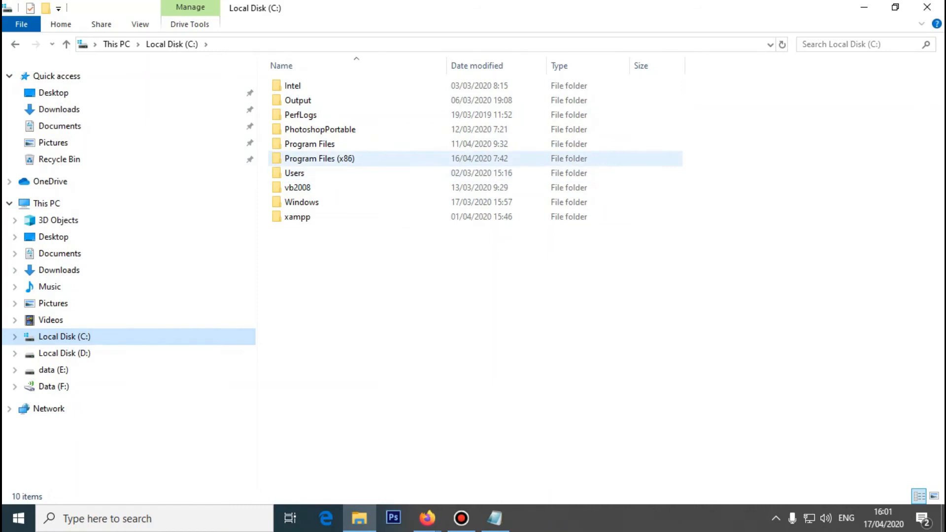
{"action": "double_click", "coordinate": [297, 217]}
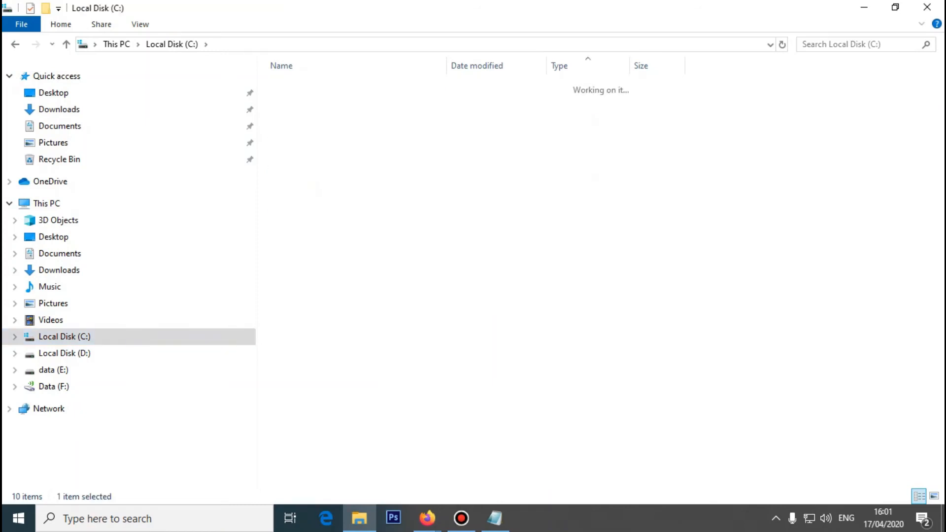
{"action": "double_click", "coordinate": [297, 158]}
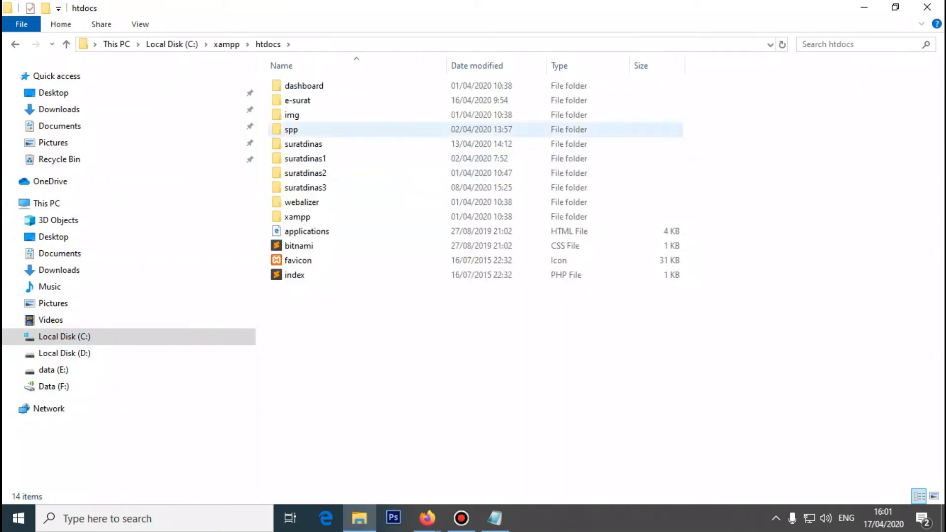
{"action": "left_click", "coordinate": [297, 100]}
{"action": "double_click", "coordinate": [297, 100]}
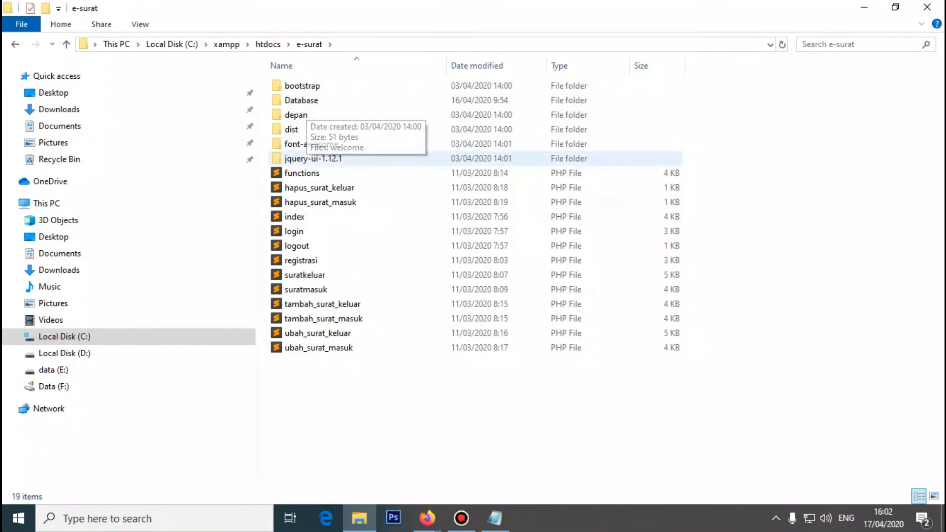
{"action": "left_click", "coordinate": [301, 100]}
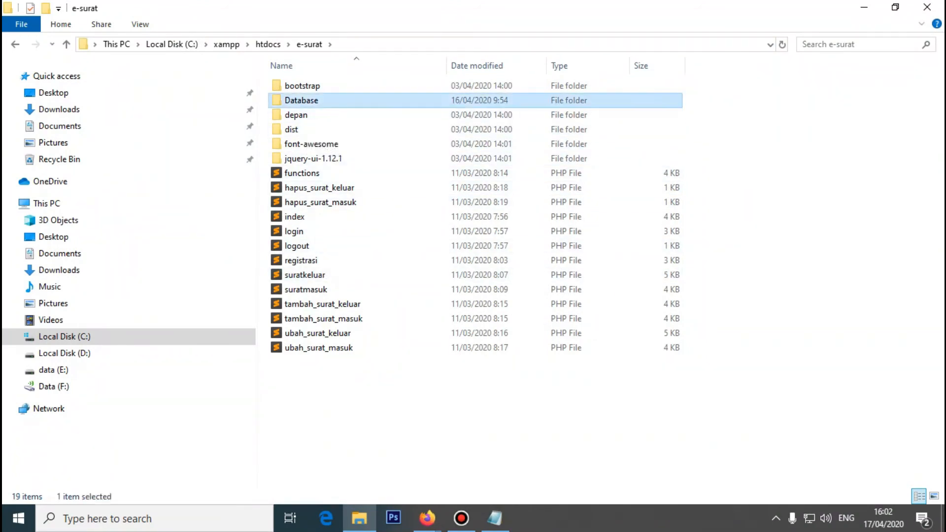
{"action": "double_click", "coordinate": [300, 100]}
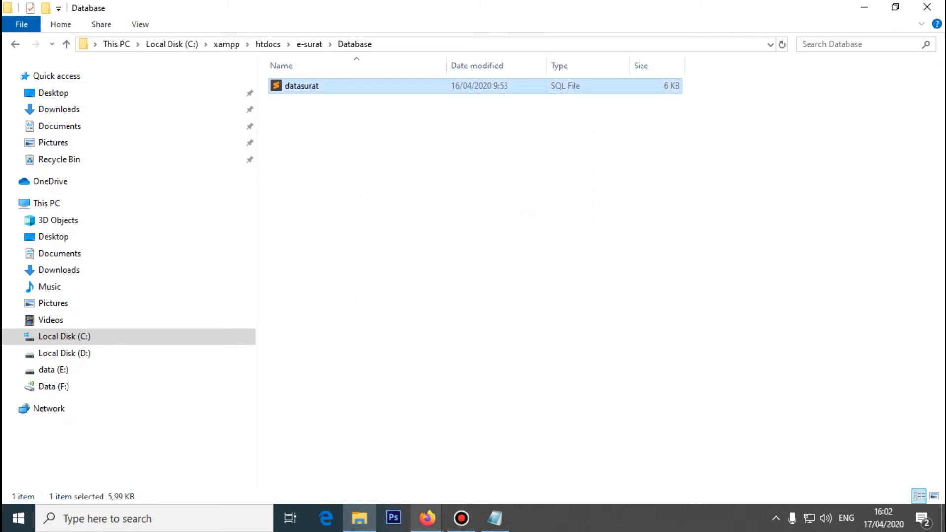
{"action": "mouse_move", "coordinate": [427, 518]}
{"action": "left_click", "coordinate": [498, 455]}
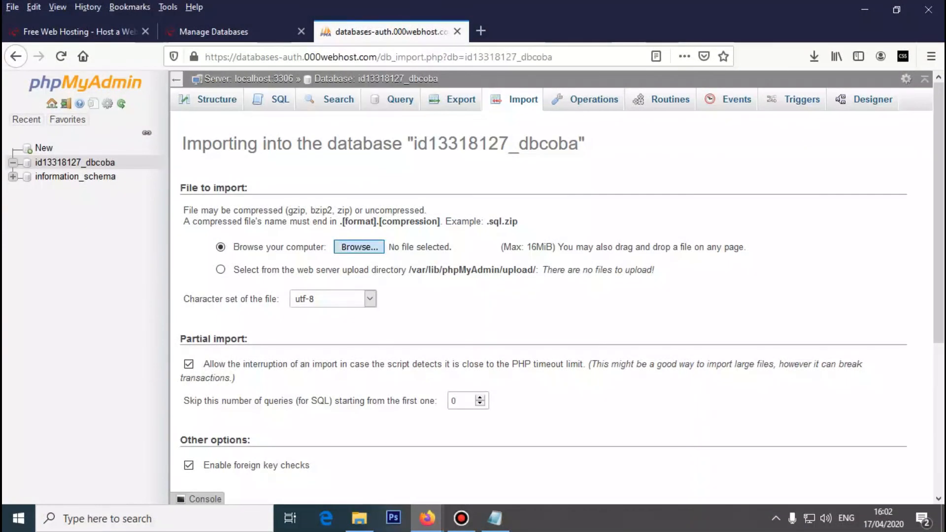
- Import datasurat.sql from xampp\htdocs\e-surat\Database into id13318127_dbcoba, executing 31 queries
{"action": "left_click", "coordinate": [358, 246]}
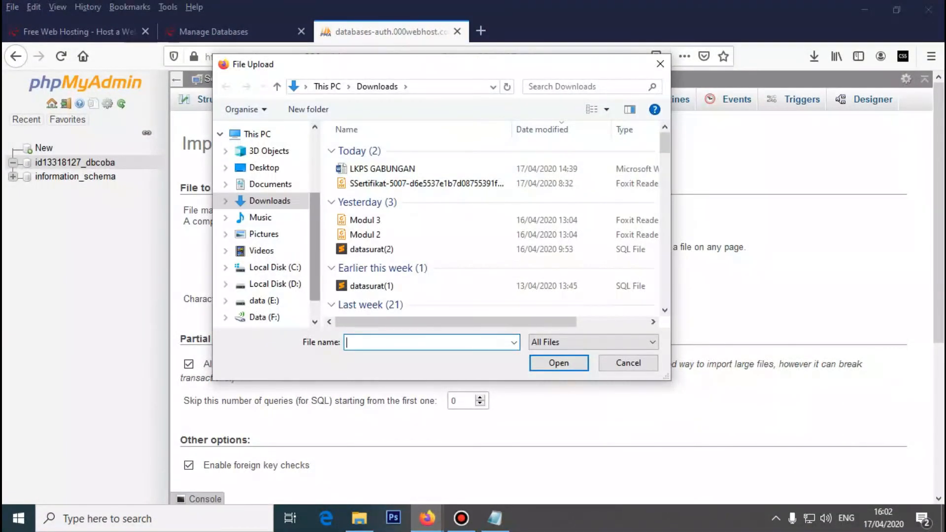
{"action": "left_click", "coordinate": [275, 266]}
{"action": "double_click", "coordinate": [364, 281]}
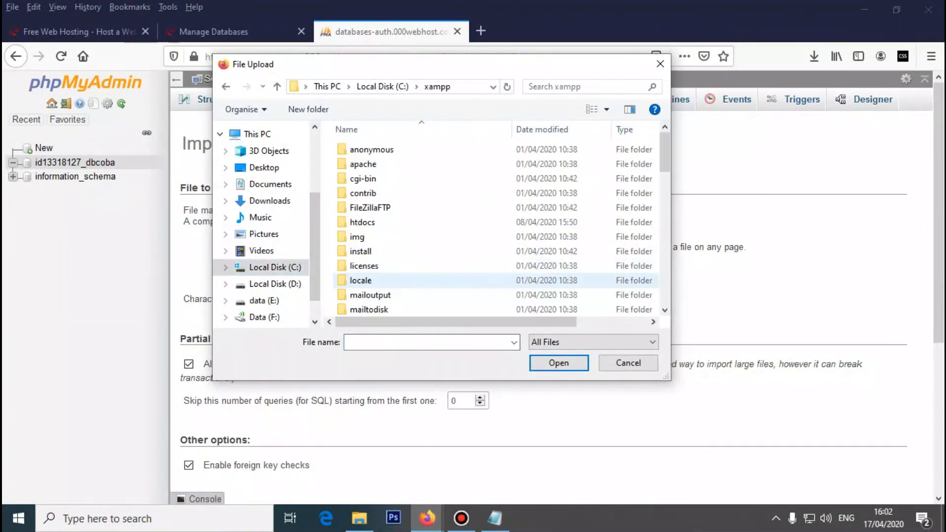
{"action": "double_click", "coordinate": [361, 222]}
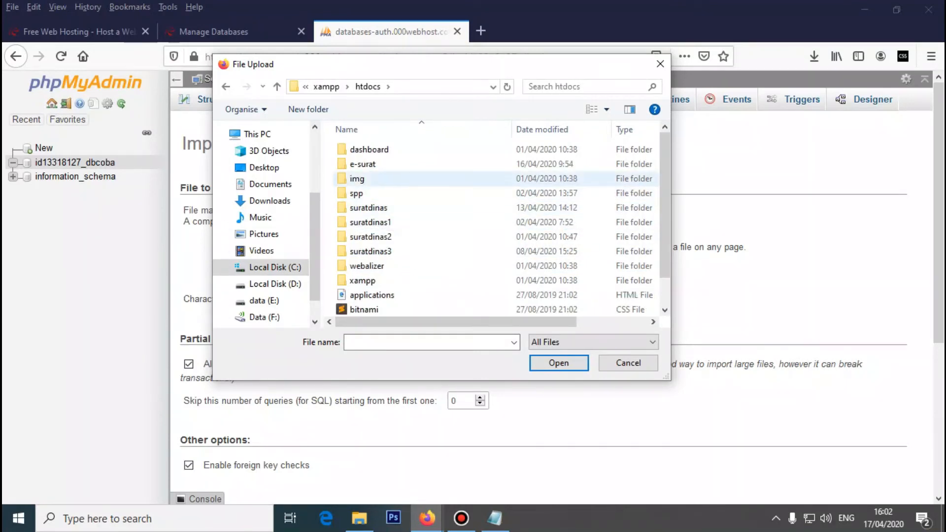
{"action": "left_click", "coordinate": [363, 164]}
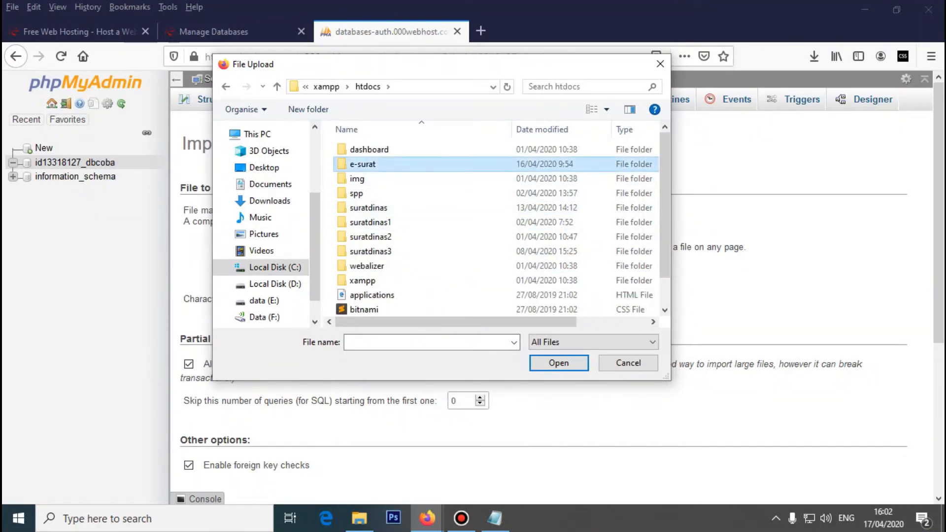
{"action": "double_click", "coordinate": [363, 164]}
{"action": "left_click", "coordinate": [389, 164]}
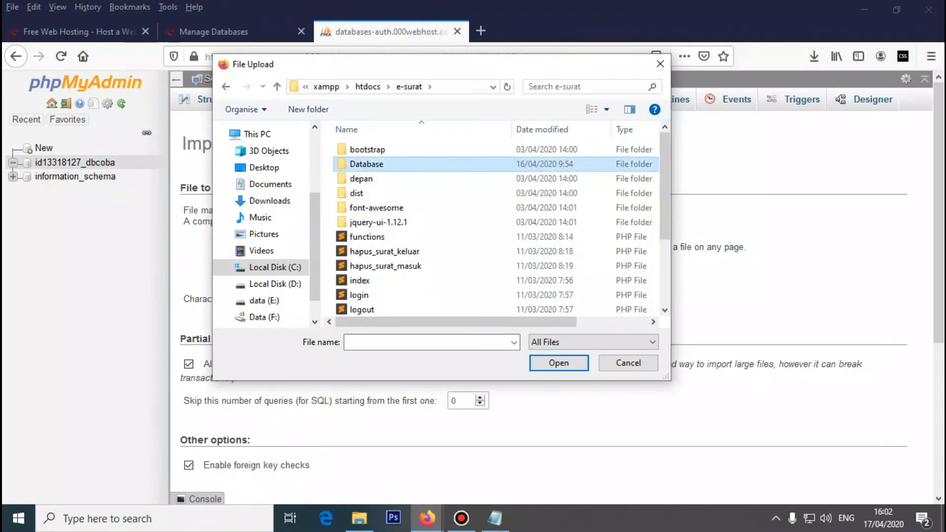
{"action": "double_click", "coordinate": [389, 164]}
{"action": "left_click", "coordinate": [367, 149]}
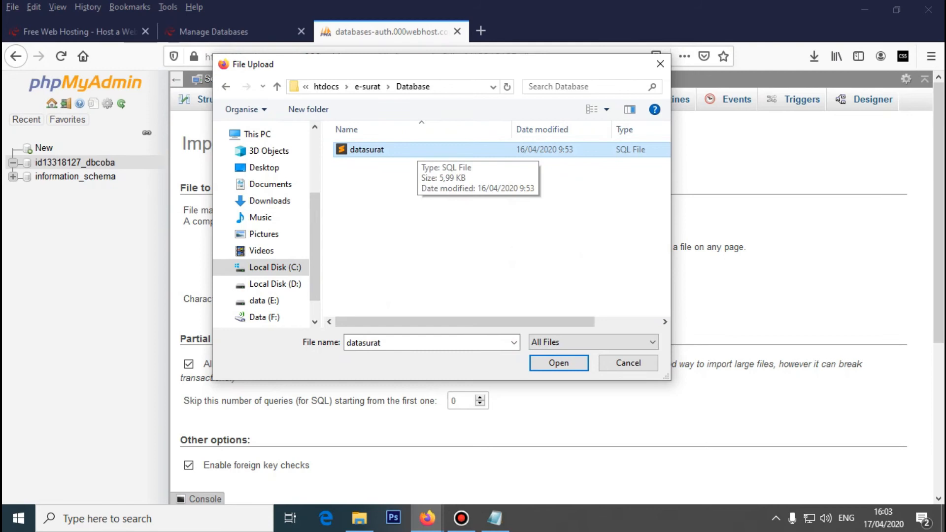
{"action": "key", "text": "Return"}
{"action": "scroll", "coordinate": [551, 296], "scroll_direction": "down", "scroll_amount": 5}
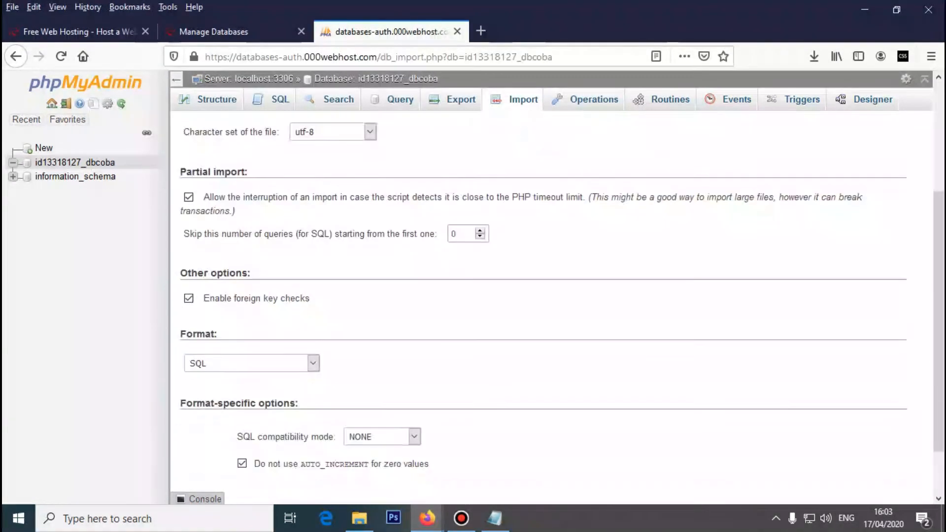
{"action": "left_click", "coordinate": [204, 444]}
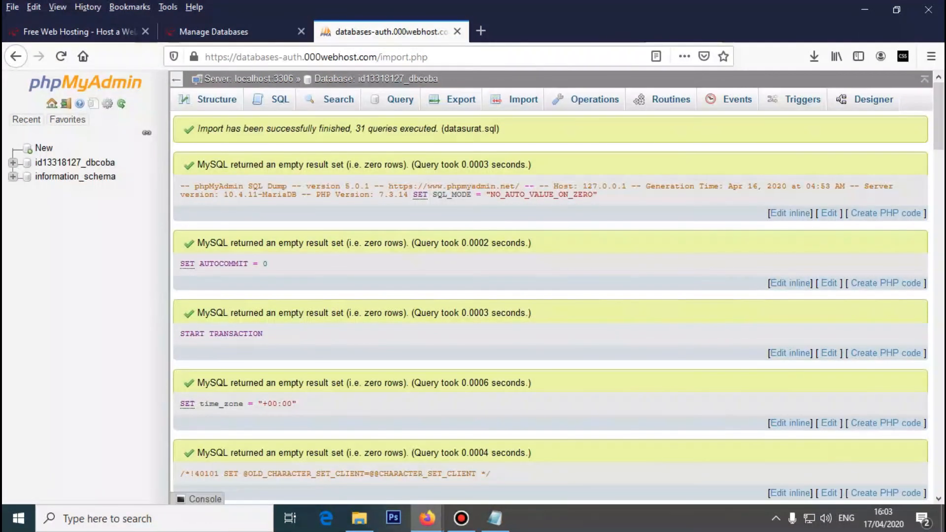
- View the five imported tables of id13318127_dbcoba, then return to Manage Databases
{"action": "left_click", "coordinate": [217, 99]}
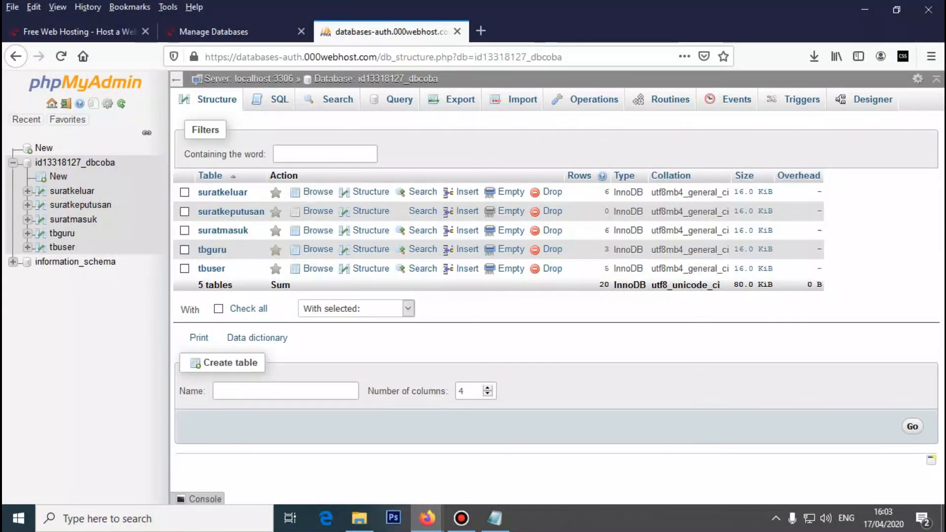
{"action": "left_click", "coordinate": [213, 32]}
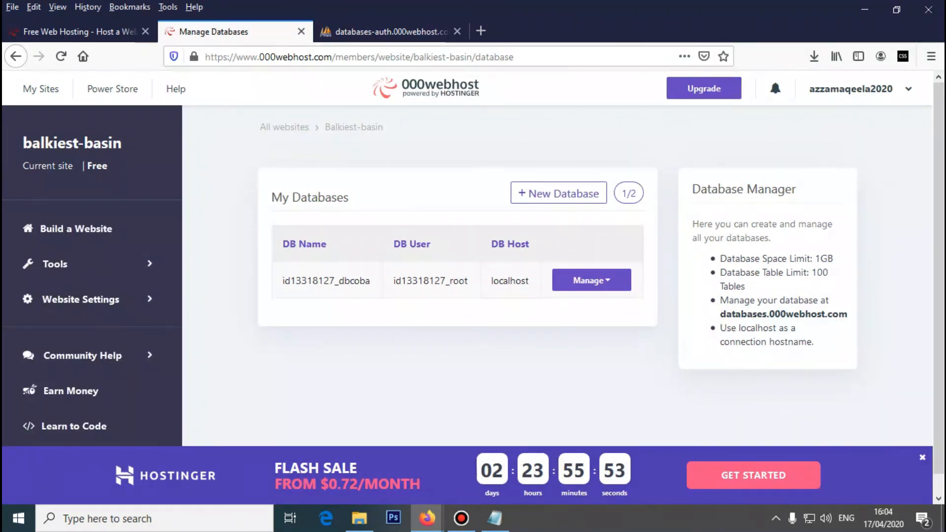
- Go via Build a Website to My Sites and bring up link options on balkiest-basin's address
{"action": "scroll", "coordinate": [472, 276], "scroll_direction": "down", "scroll_amount": 1}
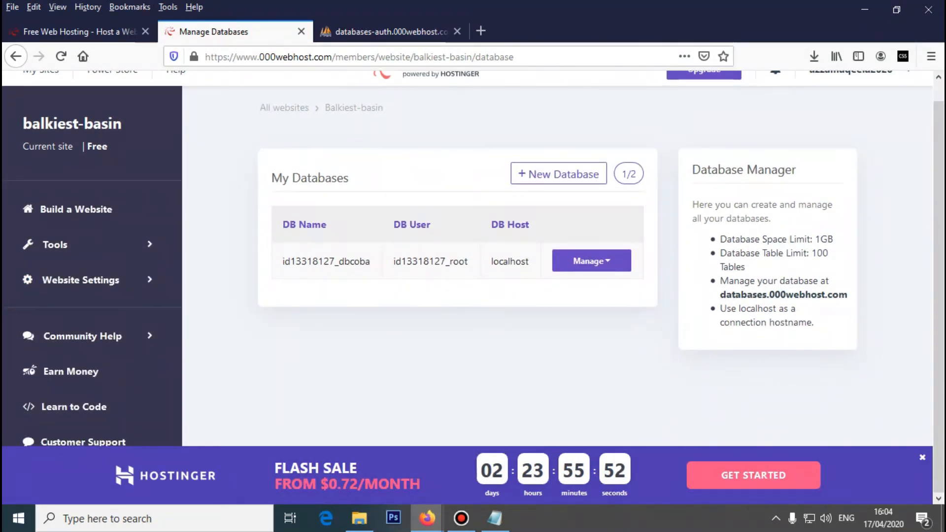
{"action": "scroll", "coordinate": [473, 276], "scroll_direction": "up", "scroll_amount": 1}
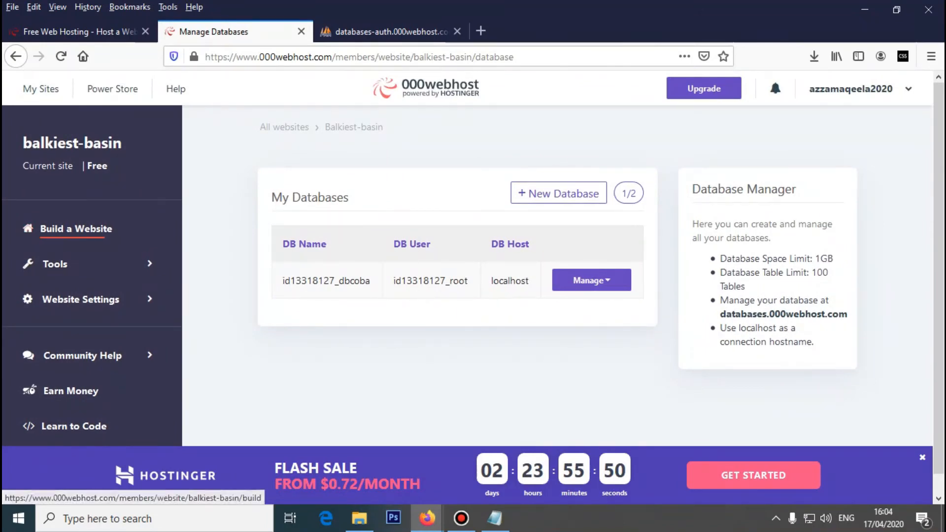
{"action": "left_click", "coordinate": [76, 229]}
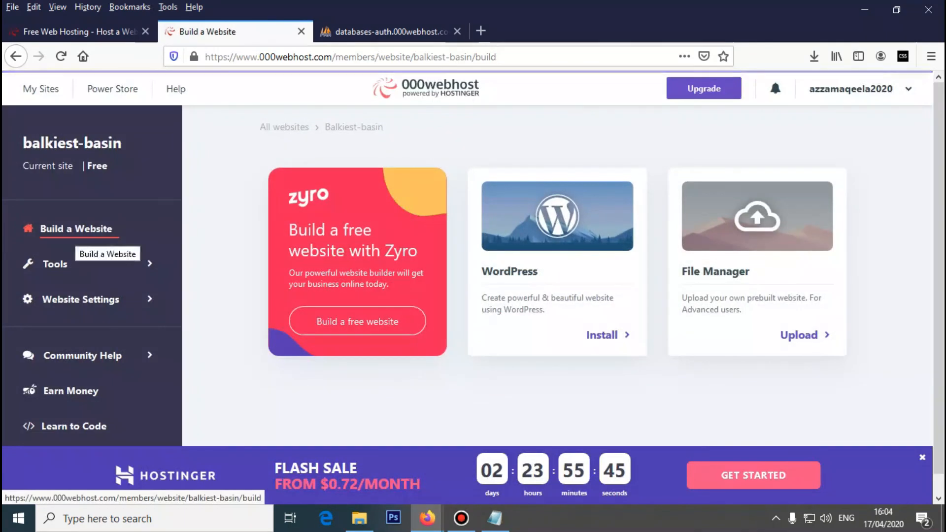
{"action": "scroll", "coordinate": [79, 237], "scroll_direction": "down", "scroll_amount": 1}
{"action": "scroll", "coordinate": [473, 281], "scroll_direction": "up", "scroll_amount": 1}
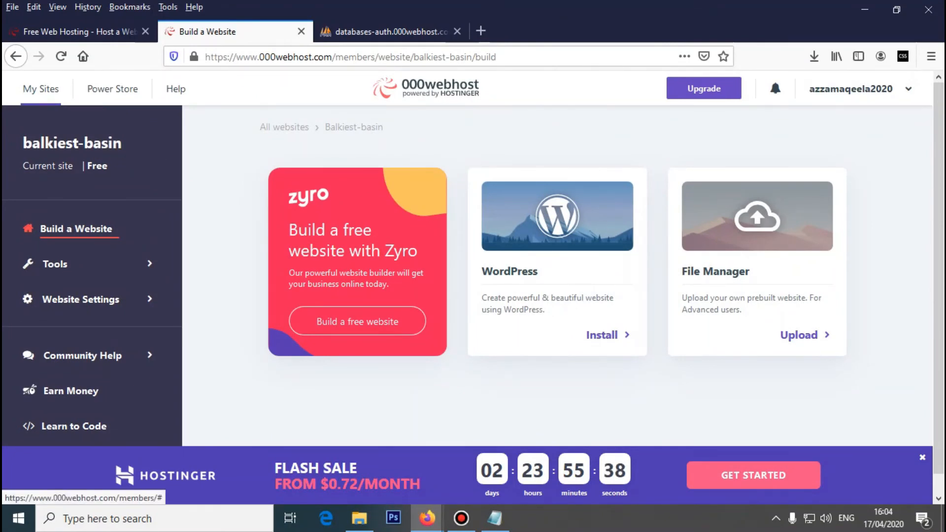
{"action": "left_click", "coordinate": [41, 88]}
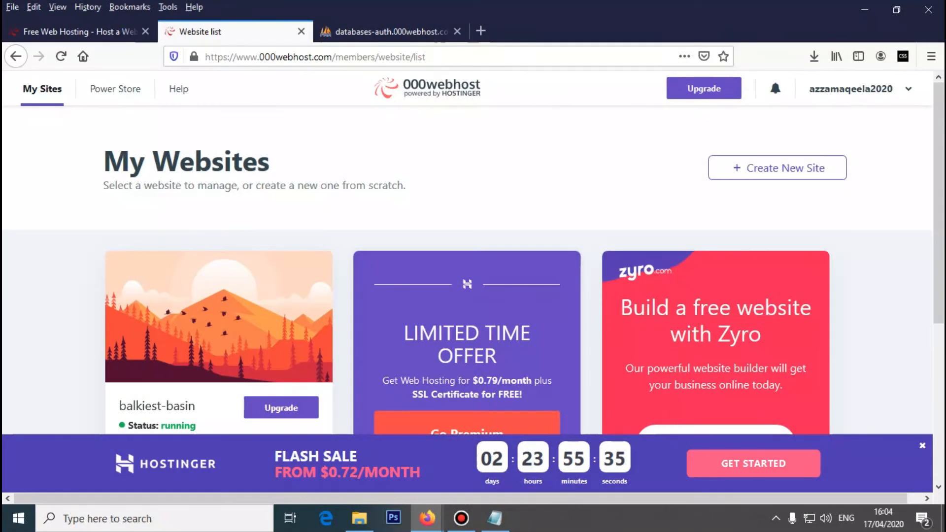
{"action": "scroll", "coordinate": [218, 148], "scroll_direction": "down", "scroll_amount": 5}
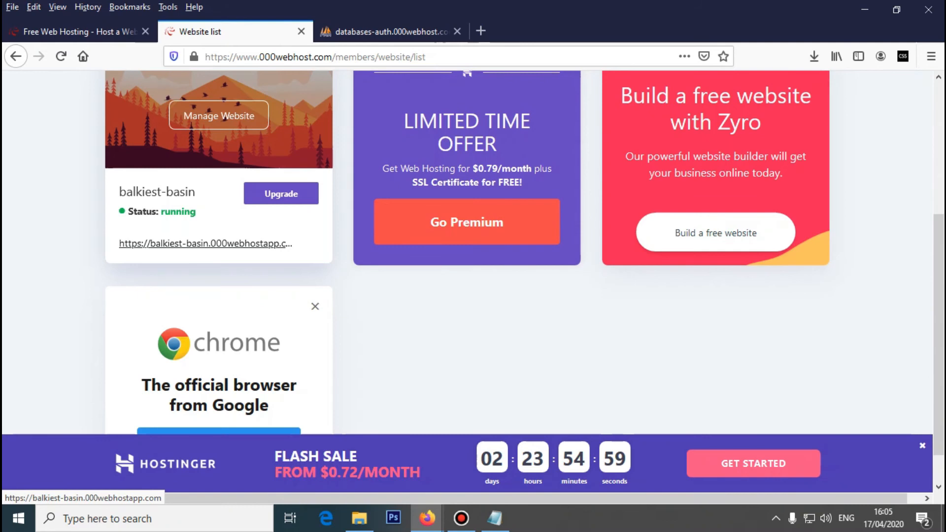
{"action": "scroll", "coordinate": [467, 246], "scroll_direction": "up", "scroll_amount": 3}
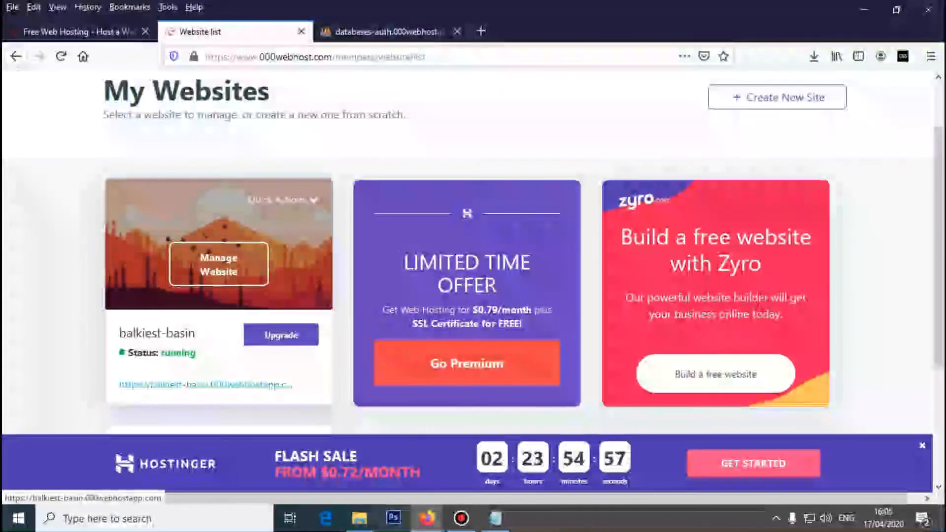
{"action": "scroll", "coordinate": [467, 247], "scroll_direction": "down", "scroll_amount": 2}
{"action": "right_click", "coordinate": [220, 312]}
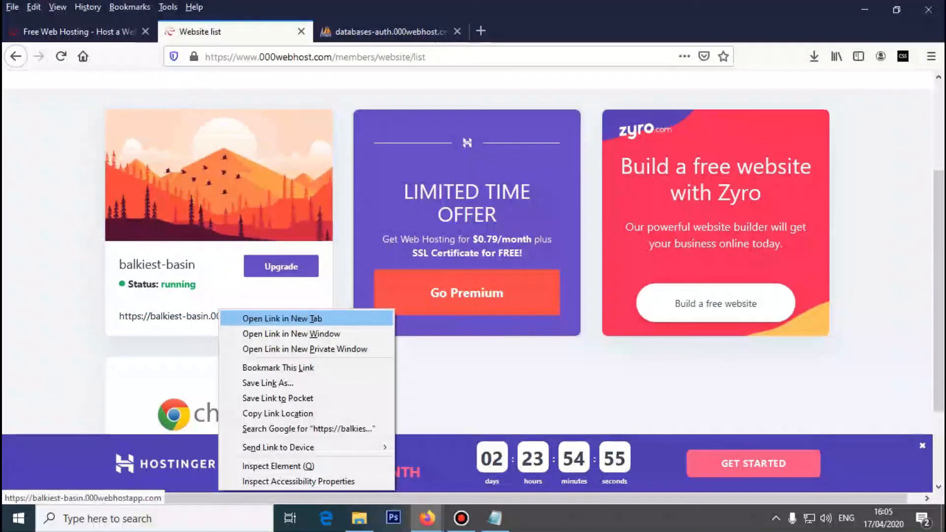
- Open the live balkiest-basin site in a new tab and highlight its access-denied error
{"action": "left_click", "coordinate": [261, 316]}
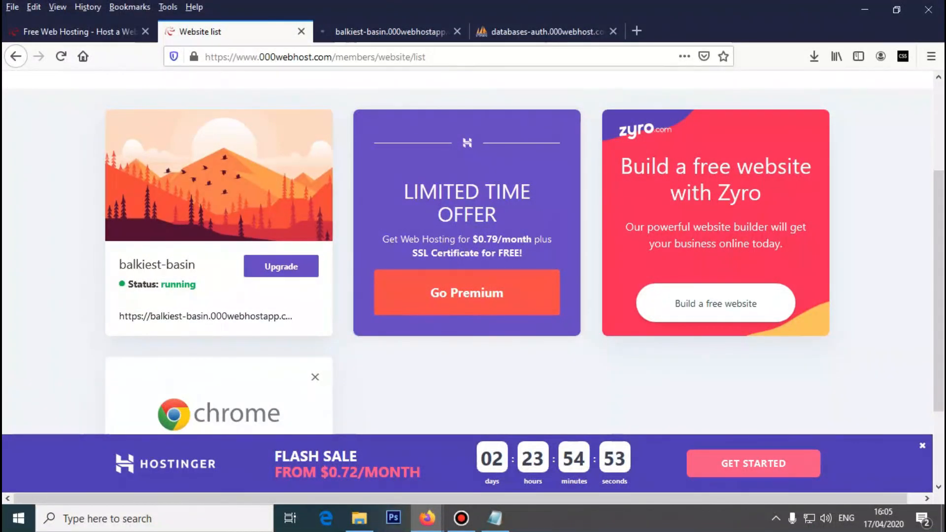
{"action": "left_click", "coordinate": [384, 32]}
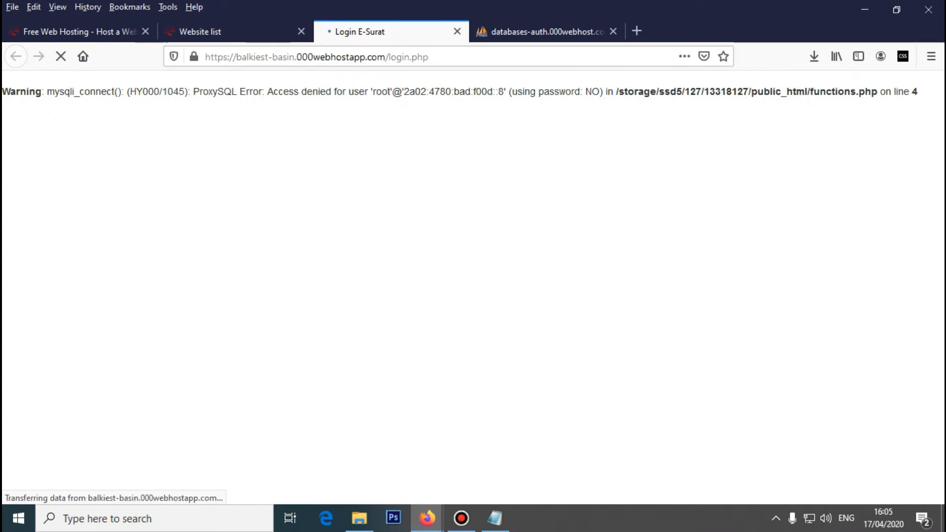
{"action": "left_click_drag", "start_coordinate": [184, 92], "coordinate": [346, 92]}
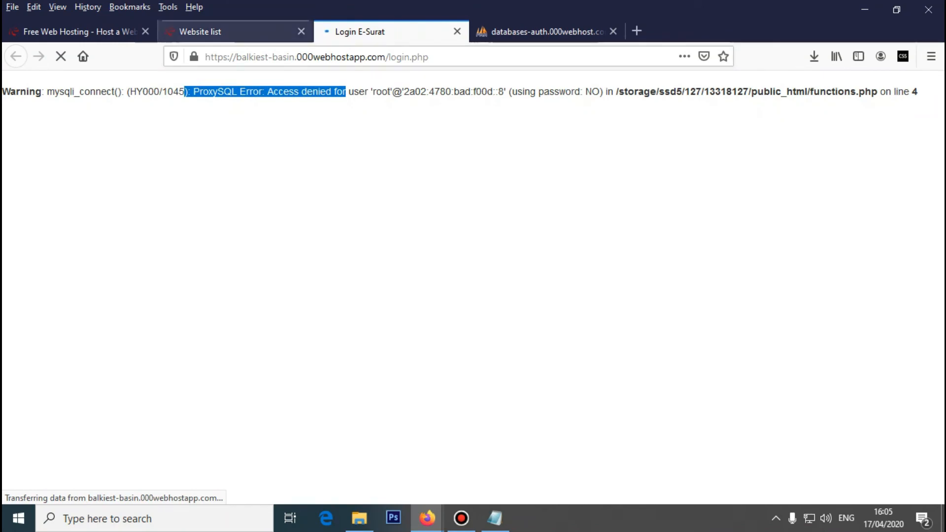
- Check the open tabs, close Free Web Hosting, and open balkiest-basin's management dashboard
{"action": "left_click", "coordinate": [235, 31]}
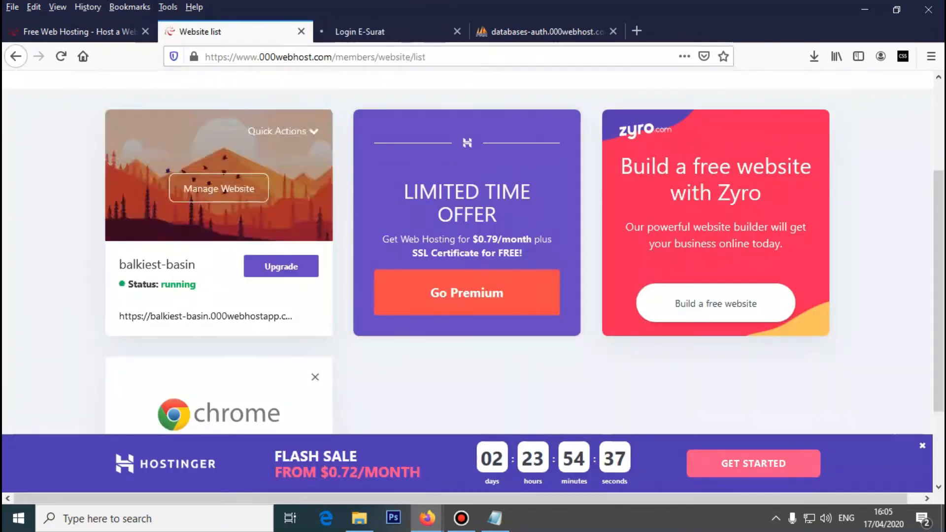
{"action": "left_click", "coordinate": [546, 32]}
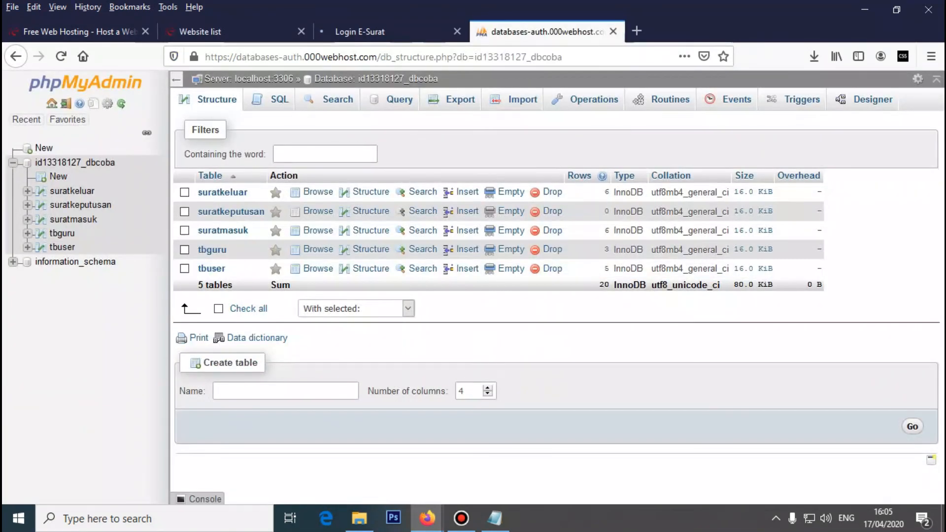
{"action": "left_click", "coordinate": [391, 31]}
{"action": "left_click", "coordinate": [235, 31]}
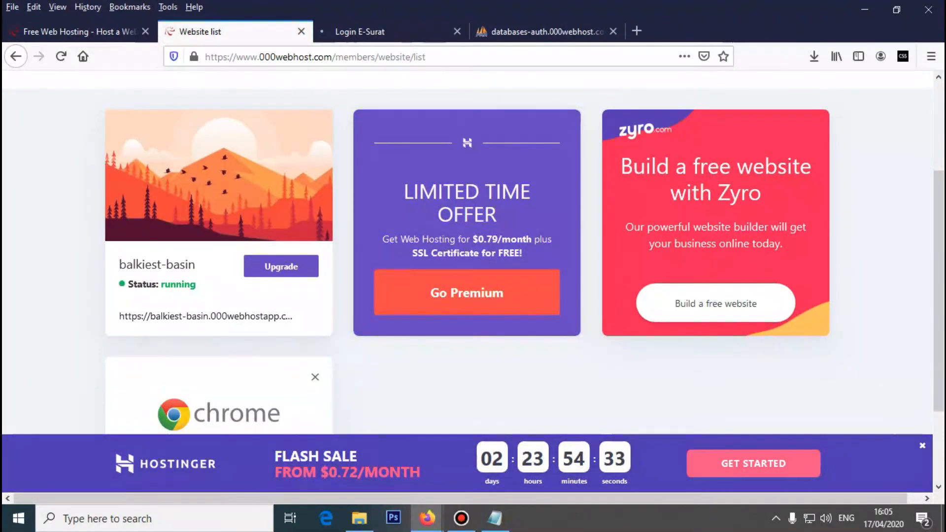
{"action": "left_click", "coordinate": [79, 31]}
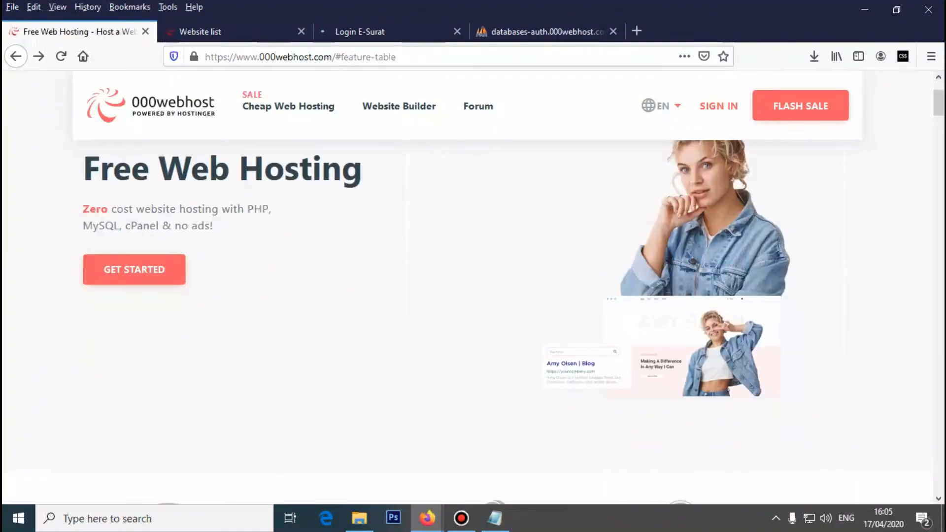
{"action": "left_click", "coordinate": [144, 31]}
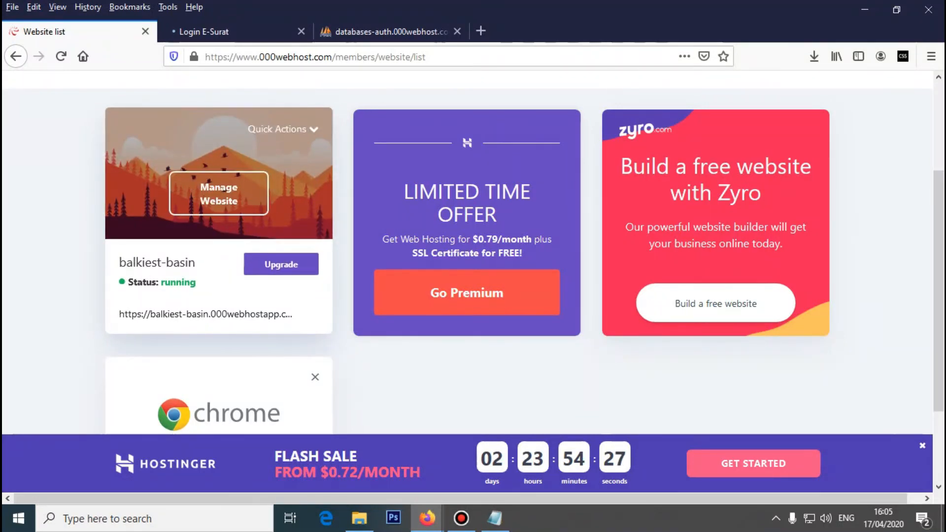
{"action": "left_click", "coordinate": [205, 314]}
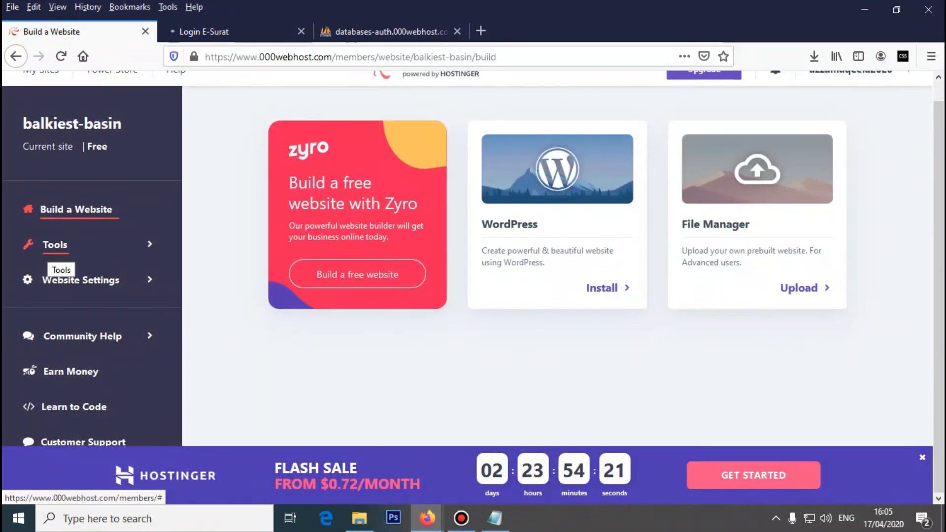
- Launch the online File Manager from Tools and pick functions.php in public_html
{"action": "left_click", "coordinate": [55, 244]}
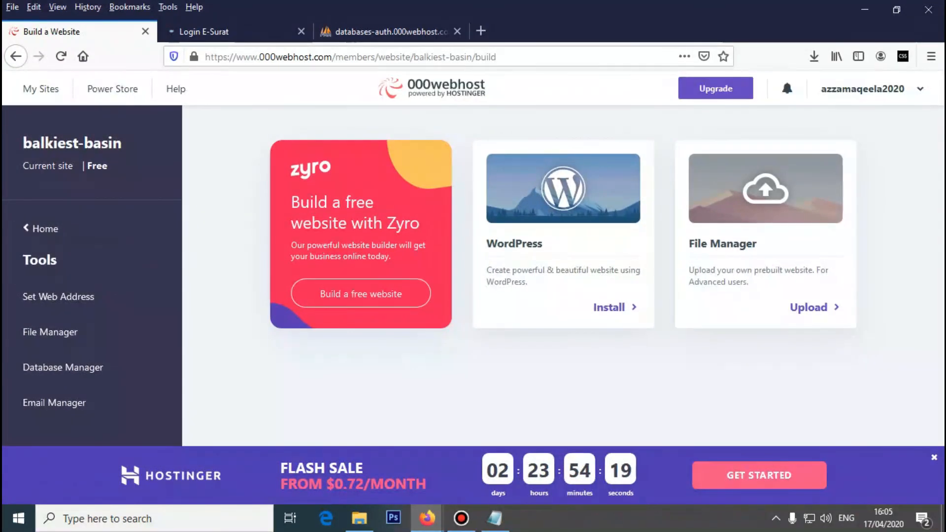
{"action": "left_click", "coordinate": [50, 332]}
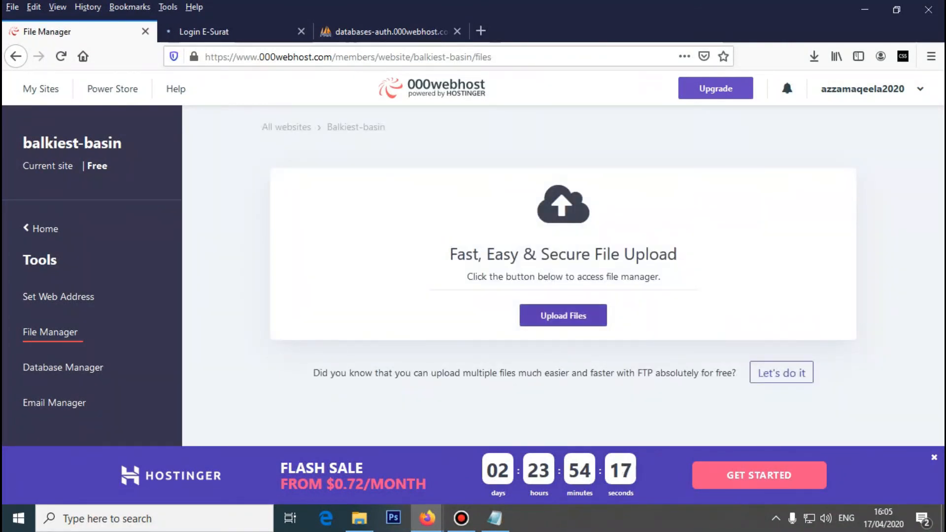
{"action": "left_click", "coordinate": [781, 373]}
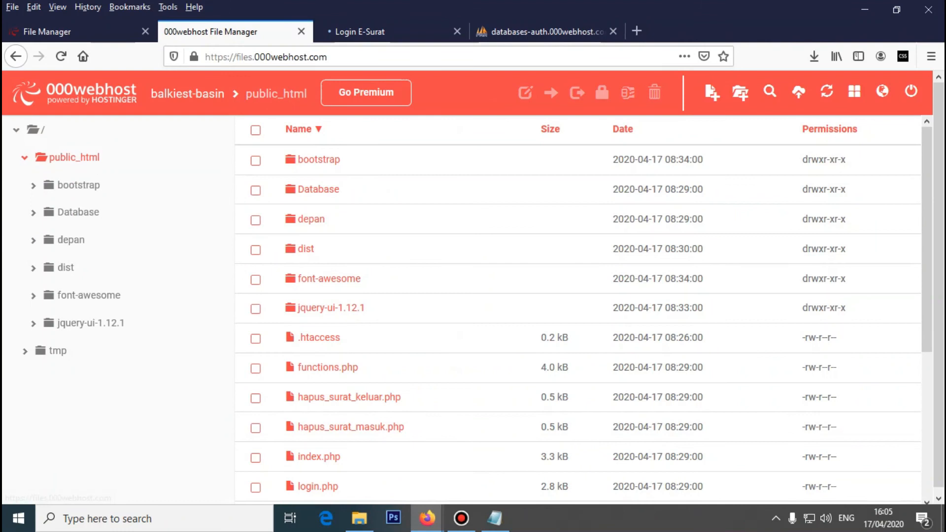
{"action": "scroll", "coordinate": [576, 306], "scroll_direction": "down", "scroll_amount": 3}
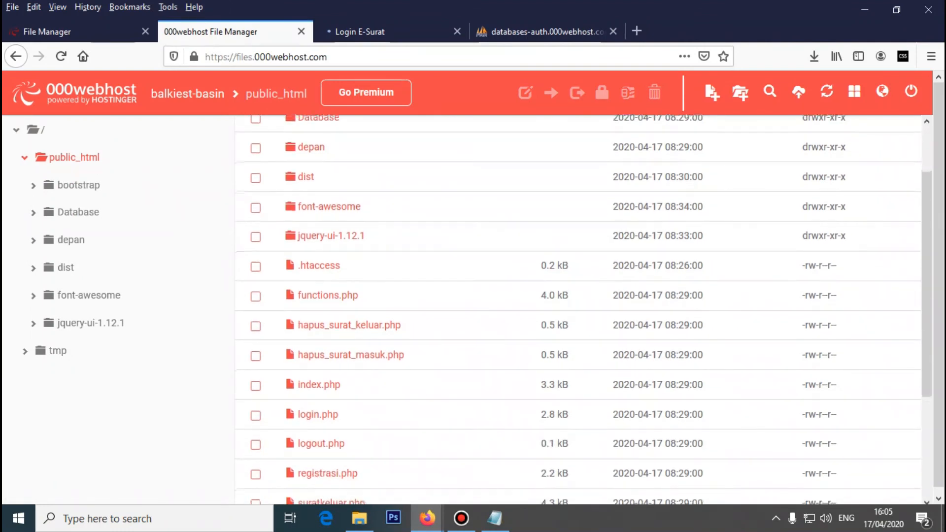
{"action": "scroll", "coordinate": [576, 306], "scroll_direction": "down", "scroll_amount": 2}
{"action": "scroll", "coordinate": [576, 306], "scroll_direction": "up", "scroll_amount": 2}
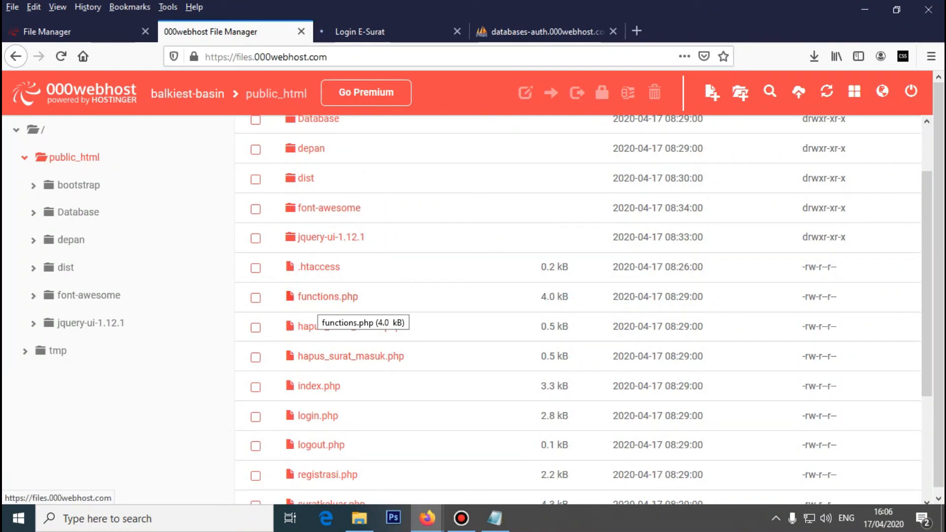
{"action": "left_click", "coordinate": [320, 298]}
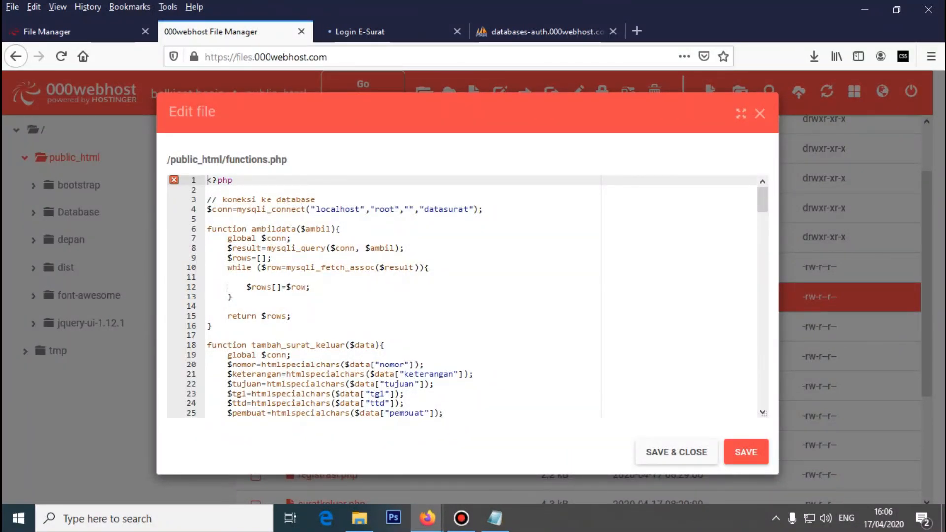
- Locate datasurat on line 4 and copy id13318127_dbcoba from the Notepad notes
{"action": "left_click_drag", "start_coordinate": [315, 209], "coordinate": [356, 209]}
{"action": "left_click", "coordinate": [385, 209]}
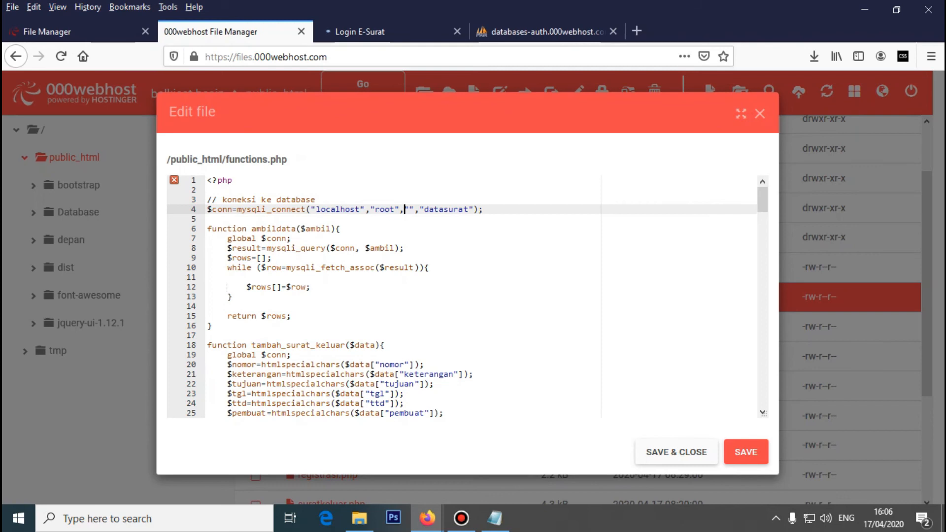
{"action": "left_click_drag", "start_coordinate": [428, 209], "coordinate": [439, 209]}
{"action": "left_click_drag", "start_coordinate": [449, 209], "coordinate": [469, 209]}
{"action": "left_click", "coordinate": [208, 219]}
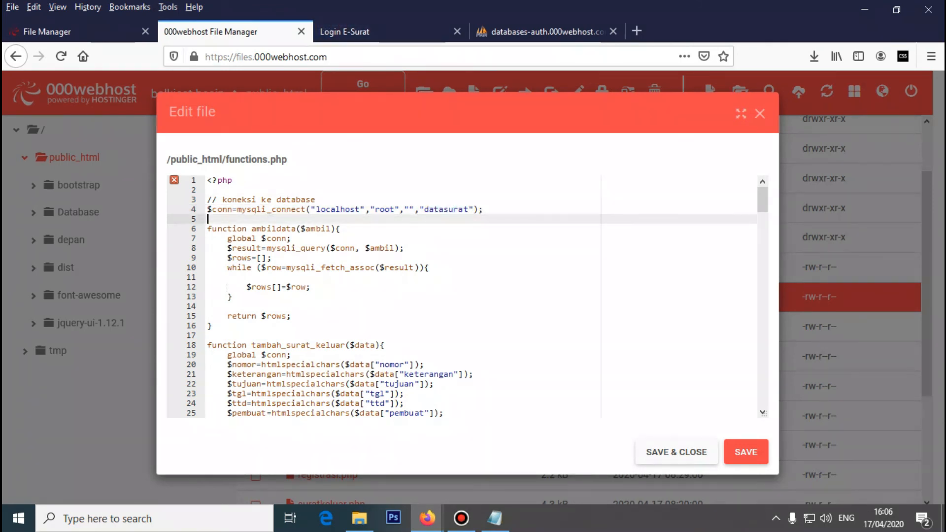
{"action": "key", "text": "Up"}
{"action": "left_click", "coordinate": [495, 518]}
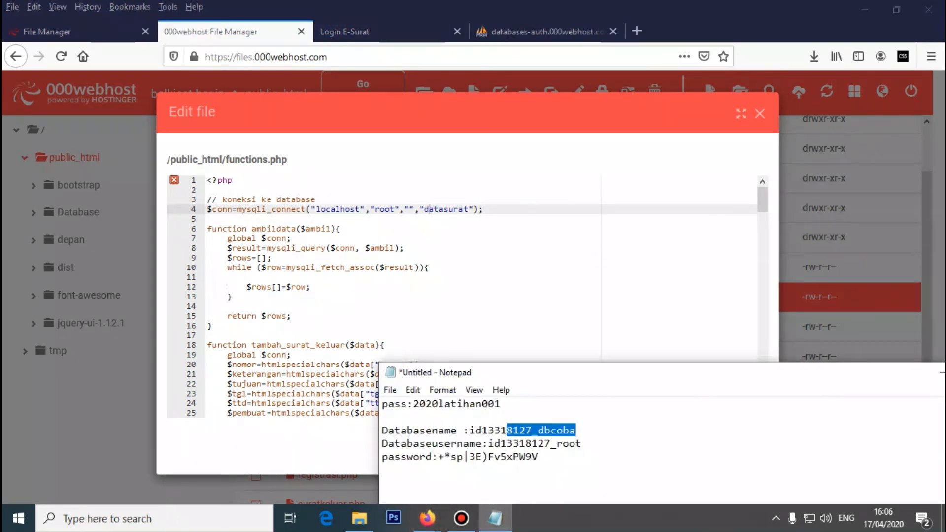
{"action": "left_click", "coordinate": [575, 430]}
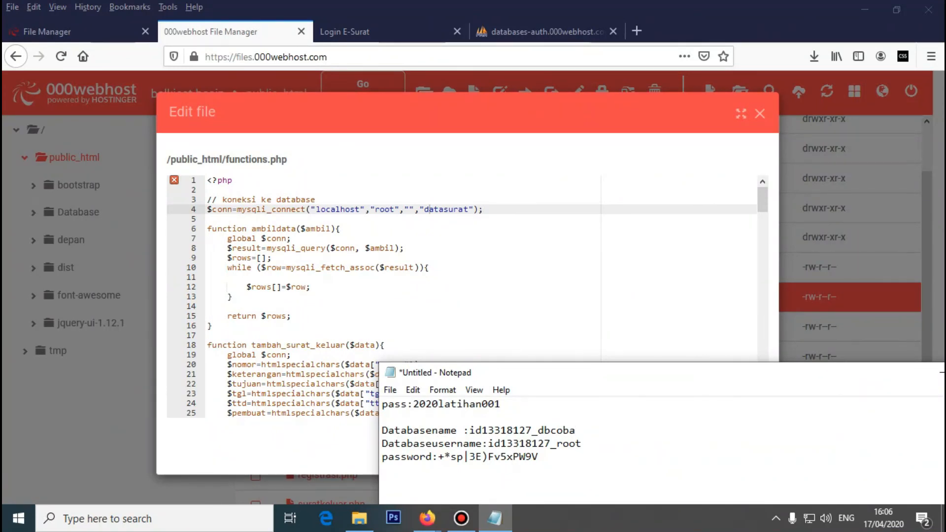
{"action": "left_click_drag", "start_coordinate": [468, 430], "coordinate": [575, 430]}
{"action": "right_click", "coordinate": [559, 430]}
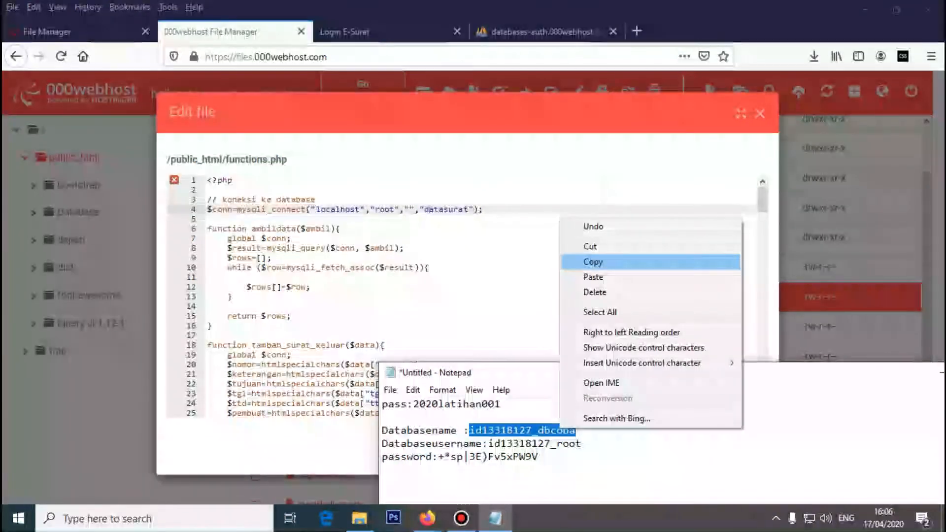
{"action": "left_click", "coordinate": [591, 262]}
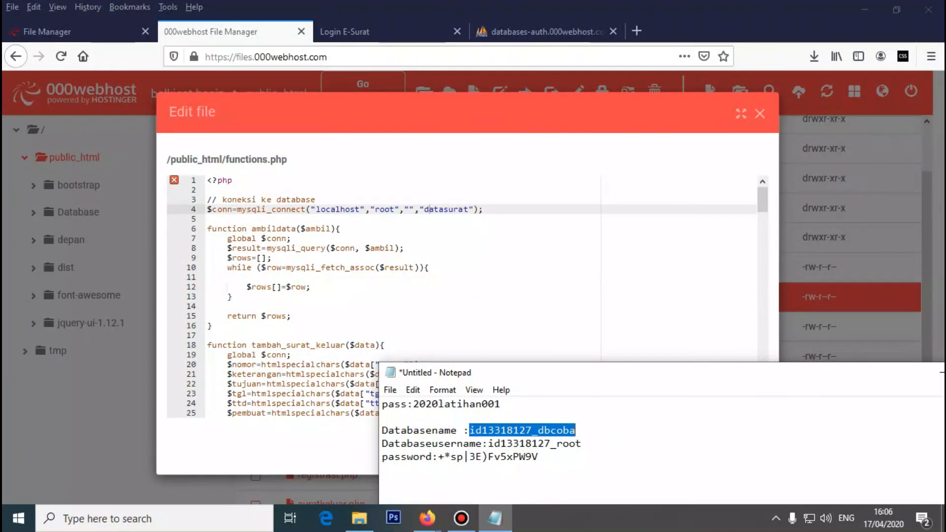
- Replace datasurat in functions.php's connection line with the pasted id13318127_dbcoba
{"action": "left_click", "coordinate": [207, 209]}
{"action": "left_click", "coordinate": [480, 209]}
{"action": "key", "text": "Left"}
{"action": "key", "text": "Left"}
{"action": "key", "text": "BackSpace"}
{"action": "key", "text": "BackSpace"}
{"action": "key", "text": "BackSpace"}
{"action": "key", "text": "BackSpace"}
{"action": "key", "text": "BackSpace"}
{"action": "key", "text": "BackSpace"}
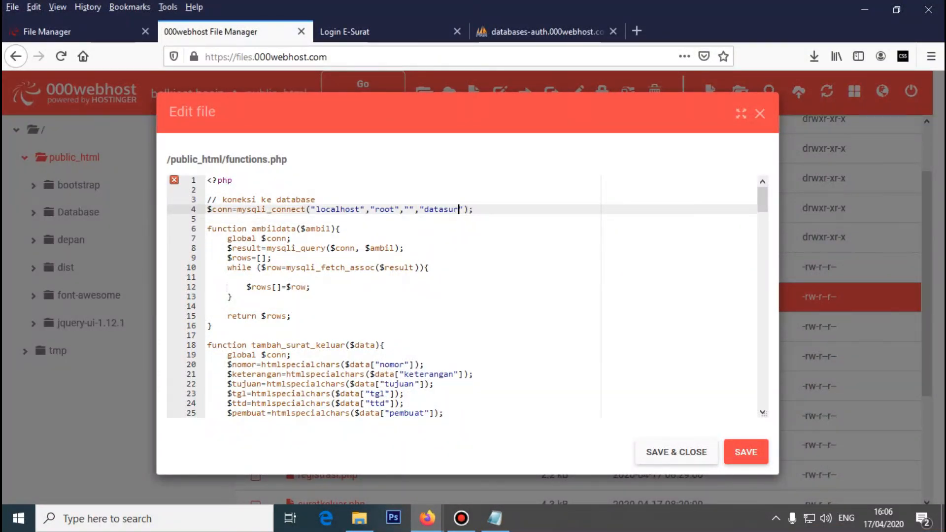
{"action": "key", "text": "BackSpace"}
{"action": "key", "text": "BackSpace"}
{"action": "key", "text": "BackSpace"}
{"action": "key", "text": "ctrl+v"}
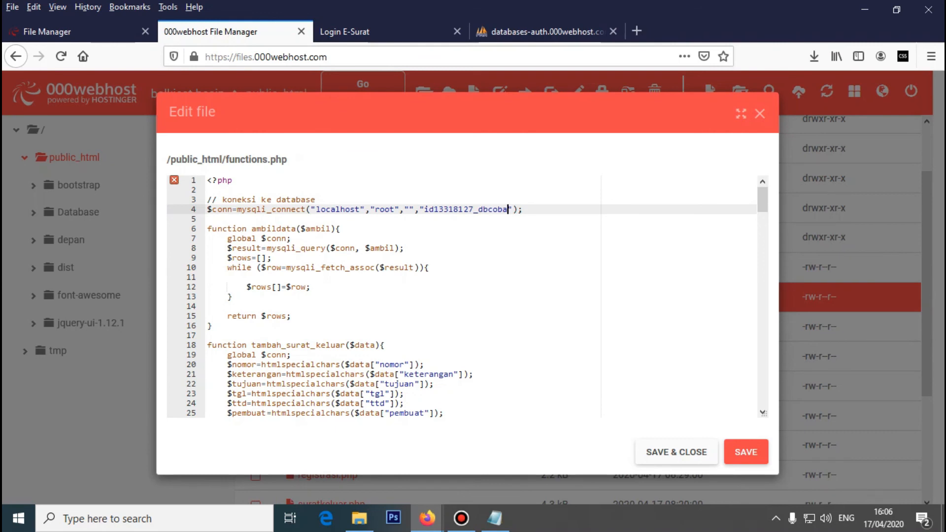
{"action": "left_click", "coordinate": [430, 210]}
{"action": "left_click_drag", "start_coordinate": [315, 209], "coordinate": [361, 210]}
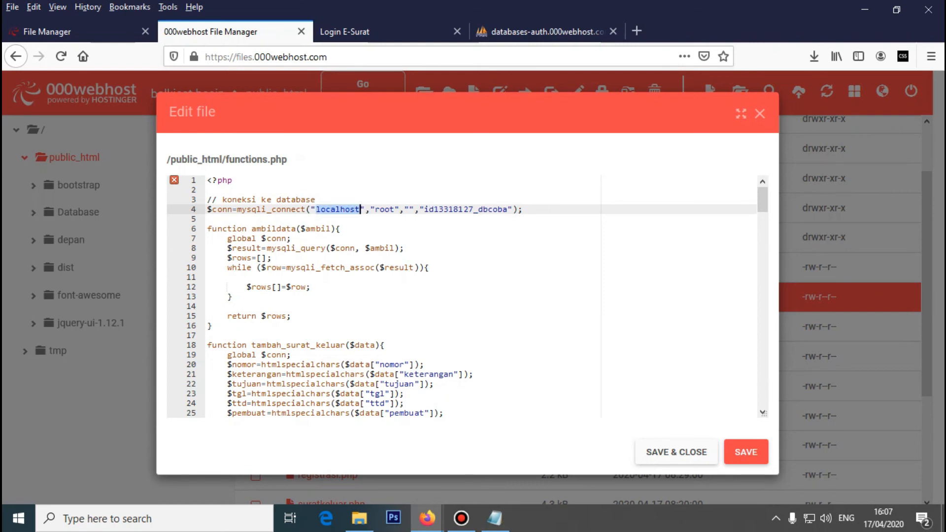
{"action": "left_click", "coordinate": [494, 518]}
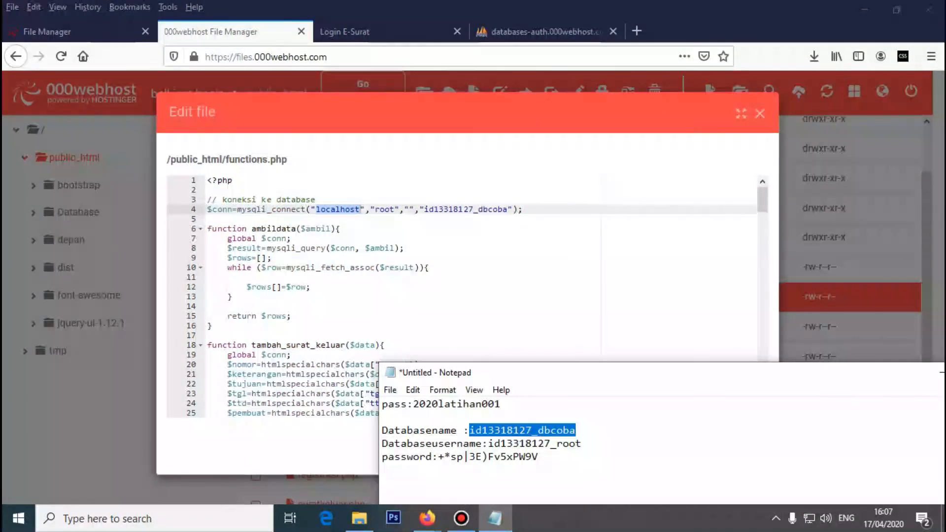
{"action": "left_click_drag", "start_coordinate": [413, 444], "coordinate": [582, 444]}
{"action": "right_click", "coordinate": [563, 445]}
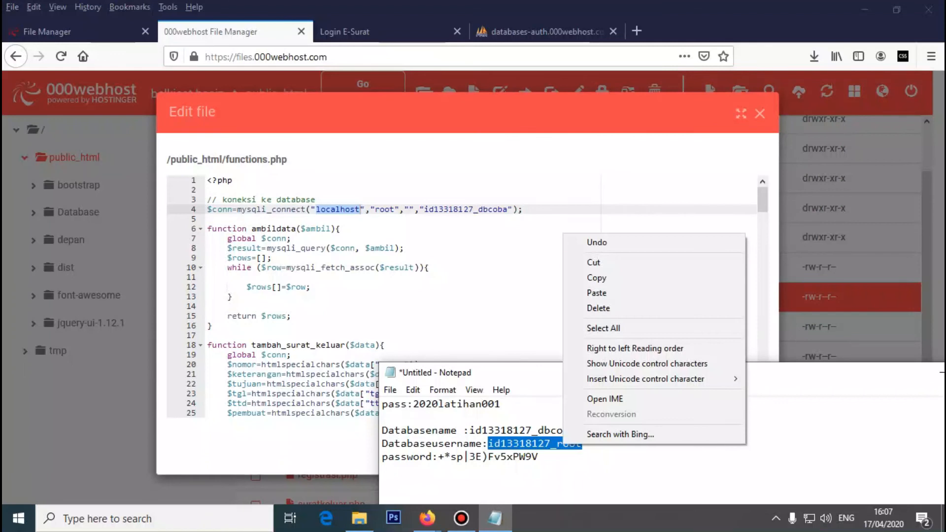
{"action": "left_click", "coordinate": [593, 278]}
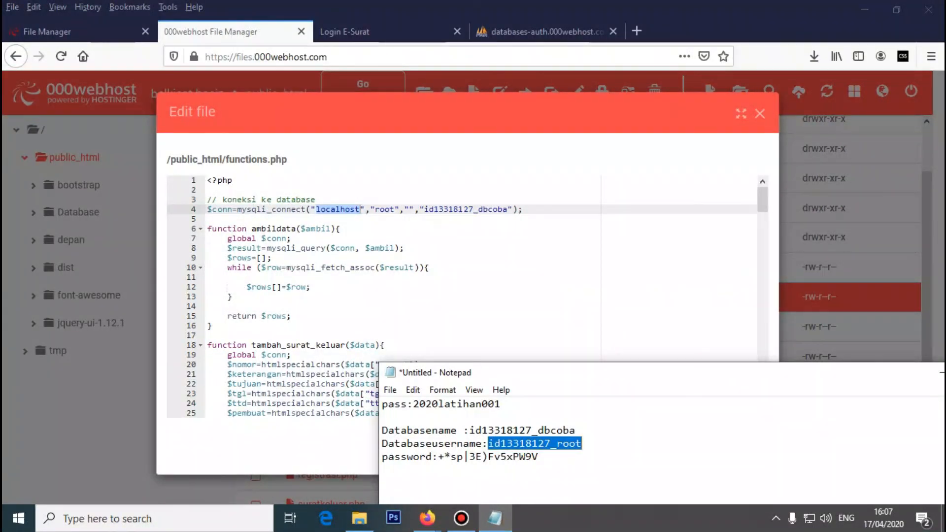
{"action": "key", "text": "alt+Tab"}
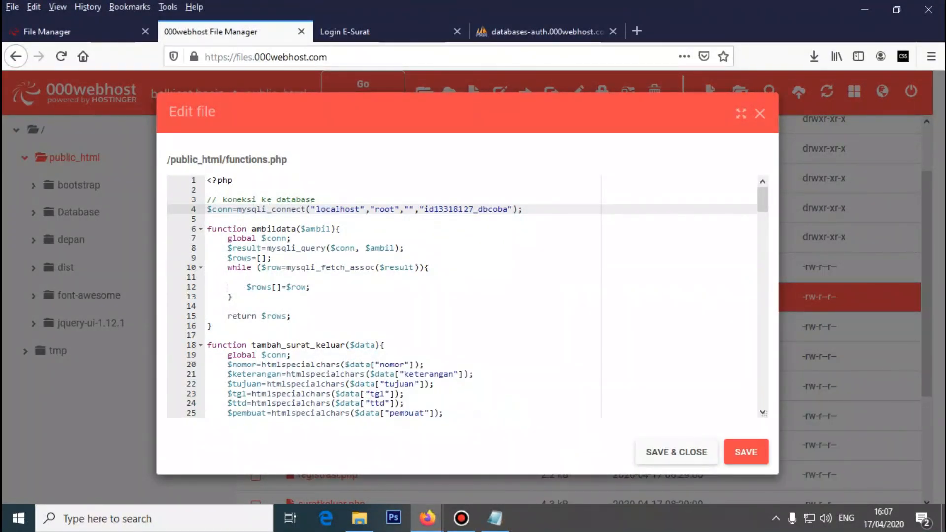
{"action": "key", "text": "BackSpace"}
{"action": "key", "text": "BackSpace"}
{"action": "key", "text": "BackSpace"}
{"action": "key", "text": "BackSpace"}
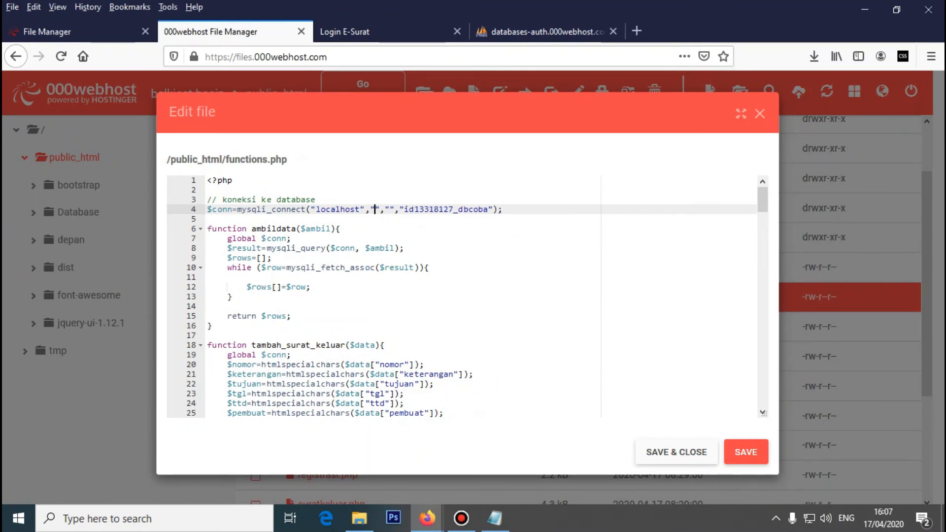
{"action": "key", "text": "ctrl+v"}
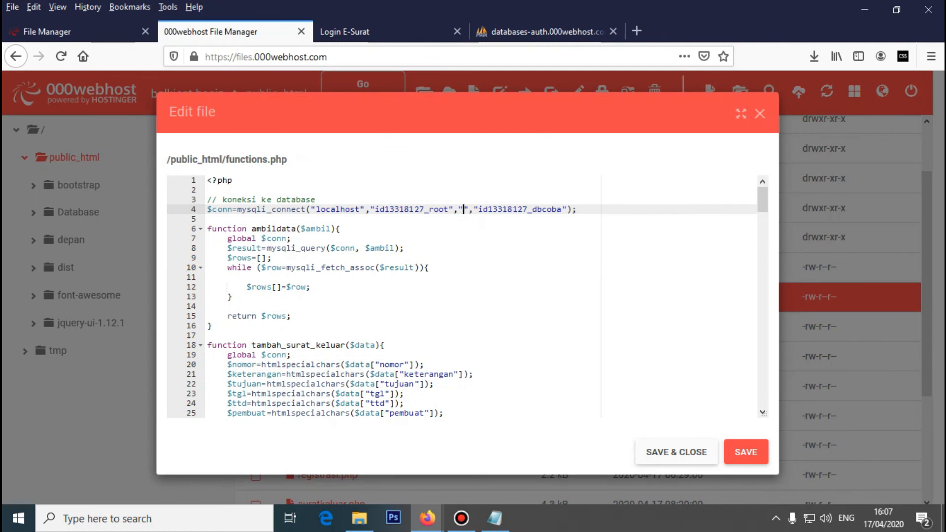
- Copy the database password from the notes into the empty password quotes
{"action": "left_click", "coordinate": [494, 518]}
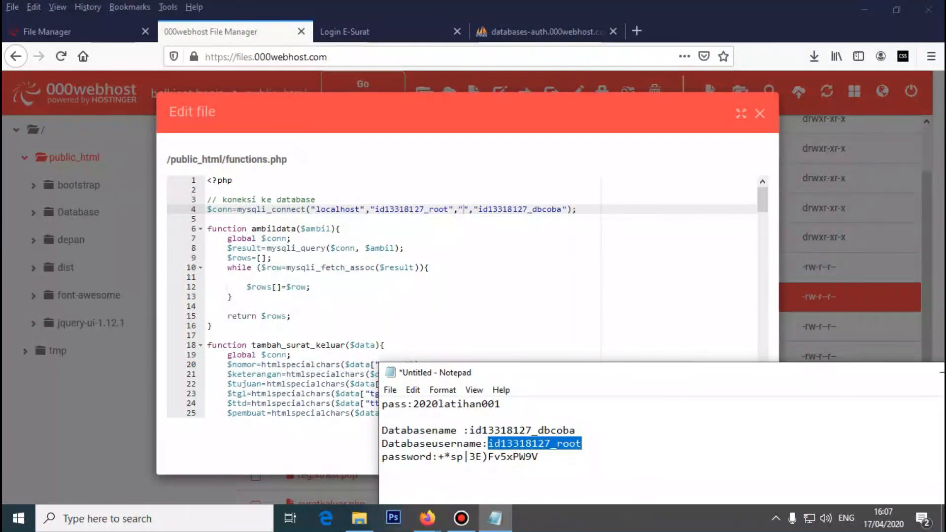
{"action": "left_click_drag", "start_coordinate": [437, 457], "coordinate": [538, 457]}
{"action": "right_click", "coordinate": [523, 458]}
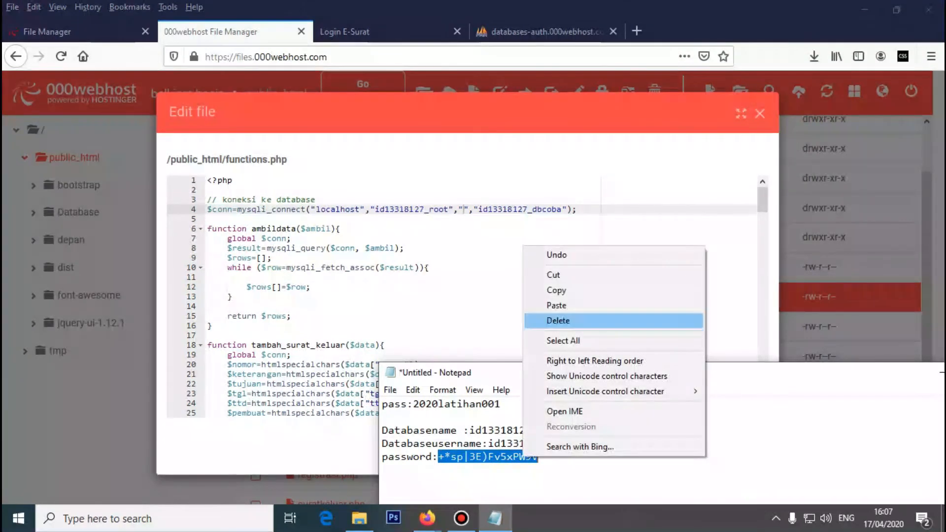
{"action": "left_click", "coordinate": [547, 290]}
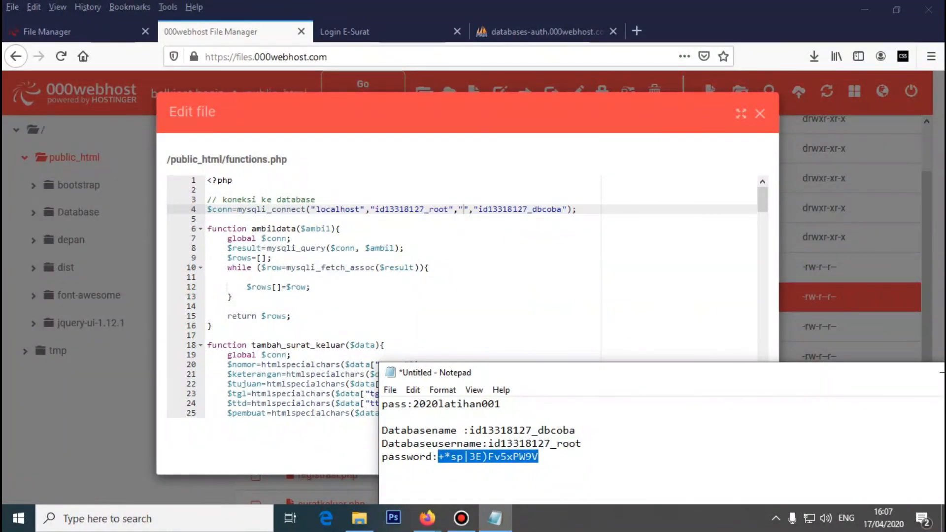
{"action": "left_click", "coordinate": [463, 209]}
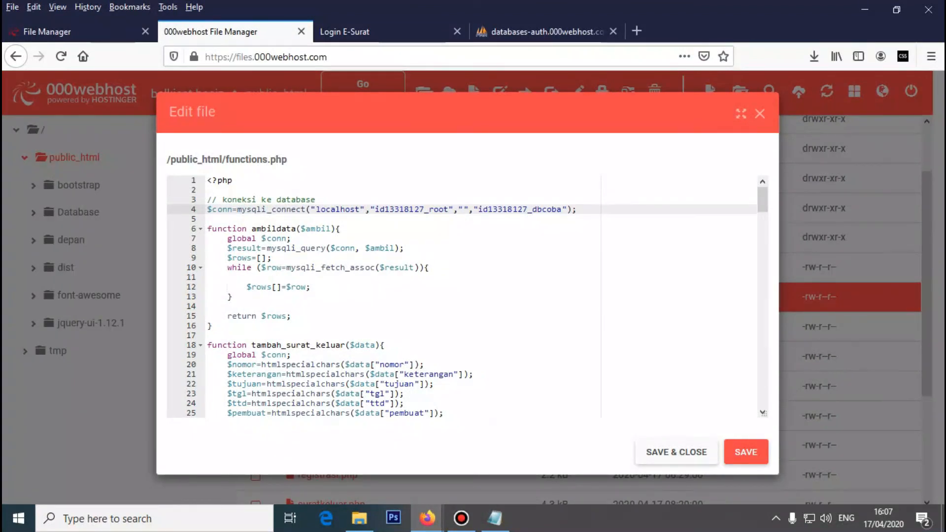
{"action": "key", "text": "ctrl+v"}
{"action": "left_click", "coordinate": [428, 268]}
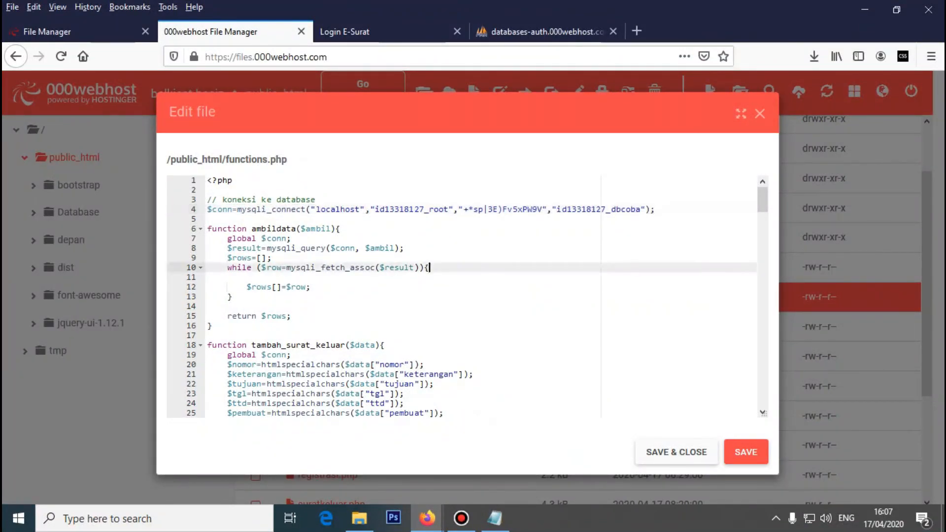
{"action": "scroll", "coordinate": [428, 268], "scroll_direction": "down", "scroll_amount": 3}
{"action": "scroll", "coordinate": [429, 267], "scroll_direction": "up", "scroll_amount": 3}
- Save functions.php, close the editor, and close the old file manager tab
{"action": "left_click", "coordinate": [676, 451]}
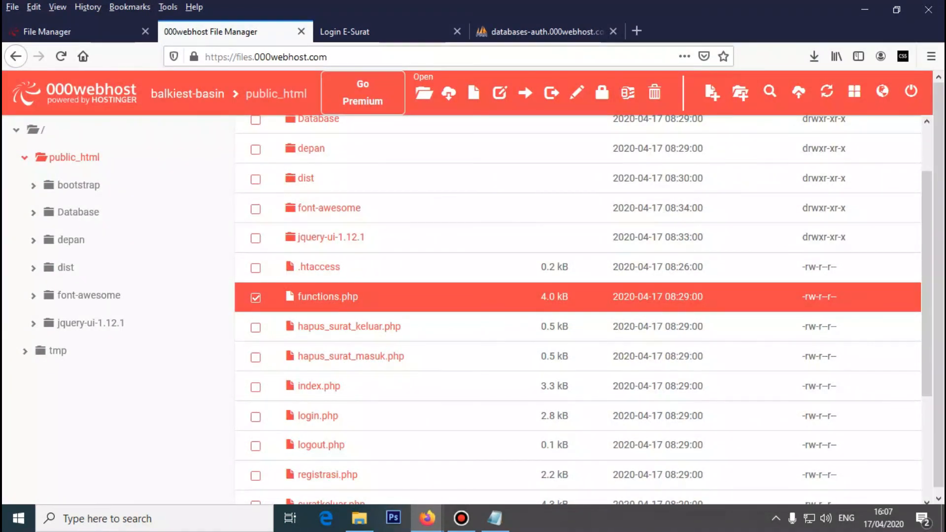
{"action": "left_click", "coordinate": [546, 31]}
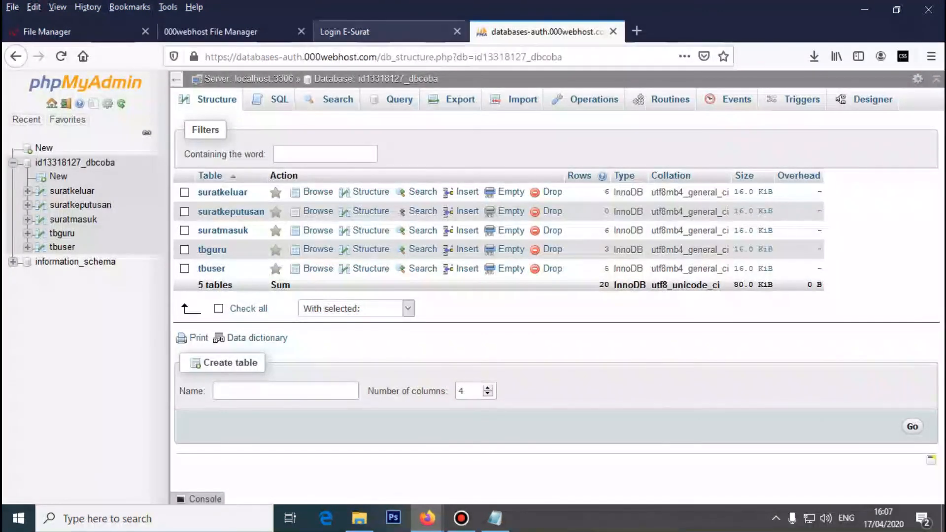
{"action": "left_click", "coordinate": [217, 31]}
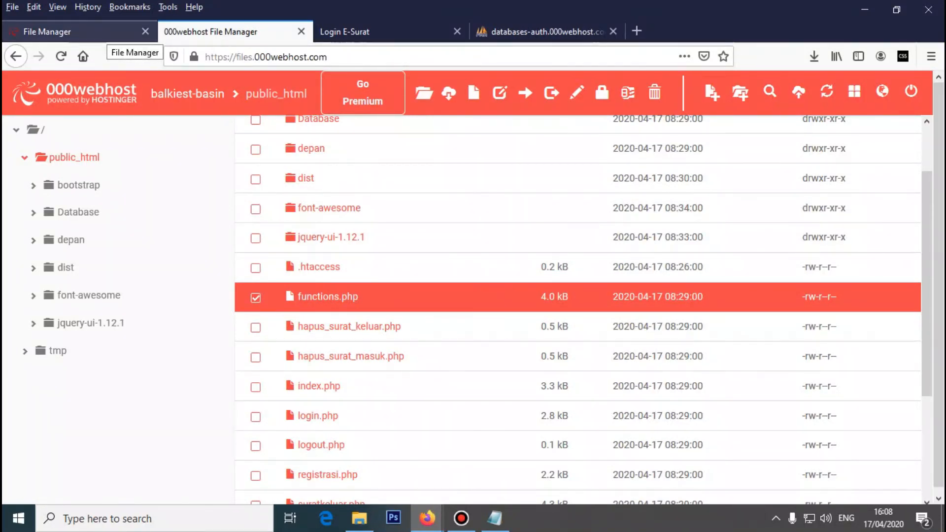
{"action": "left_click", "coordinate": [145, 31]}
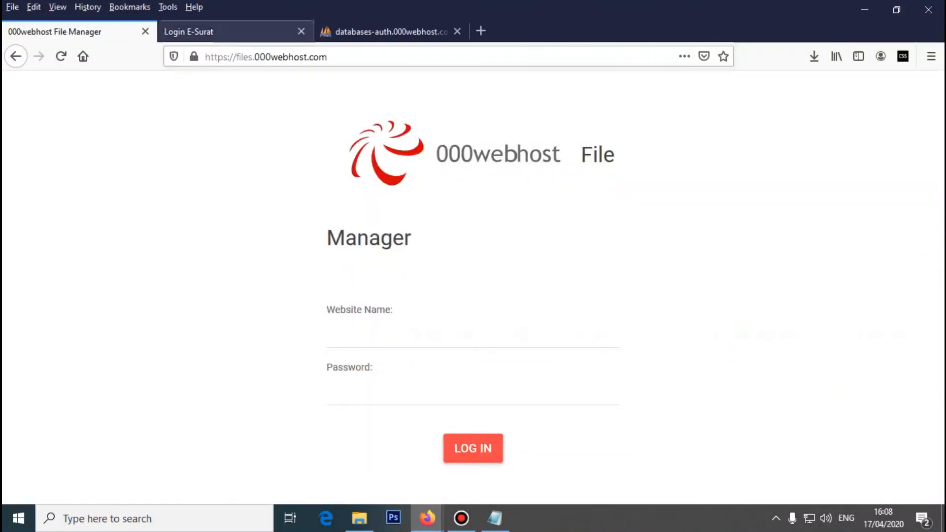
- Go to the 000webhost members area and open the hosted E-Surat site's URL
{"action": "key", "text": "BackSpace"}
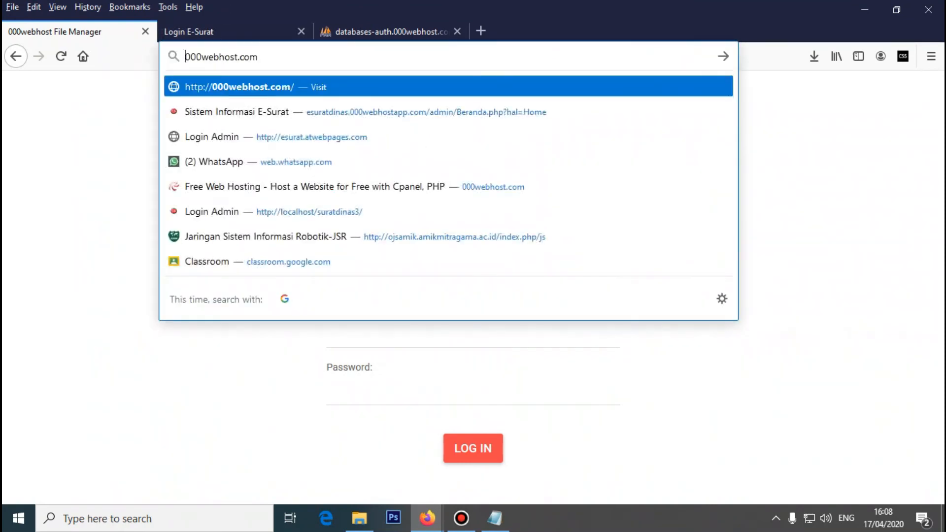
{"action": "key", "text": "Return"}
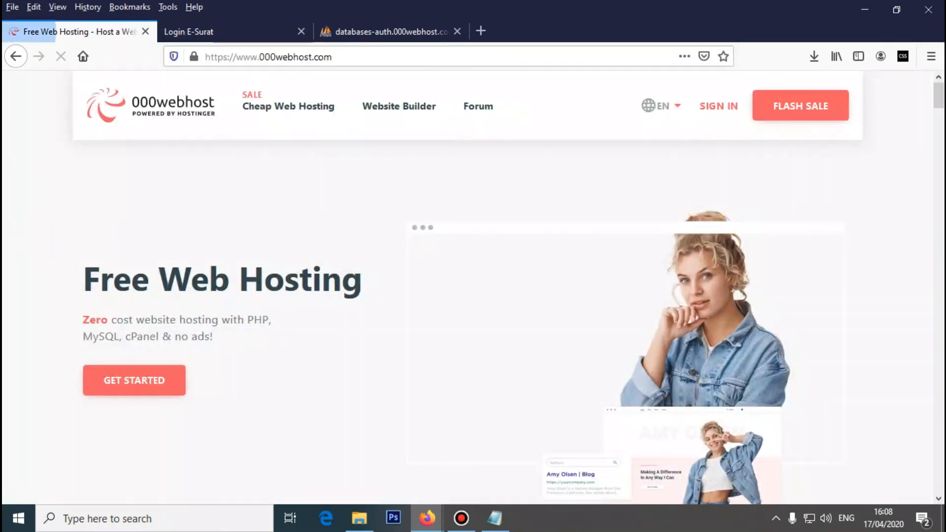
{"action": "left_click", "coordinate": [719, 106]}
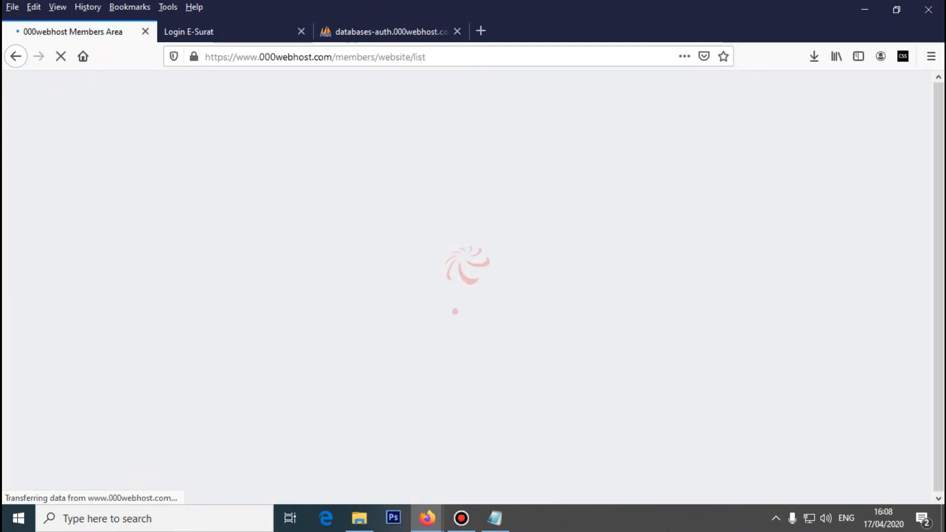
{"action": "scroll", "coordinate": [473, 286], "scroll_direction": "down", "scroll_amount": 4}
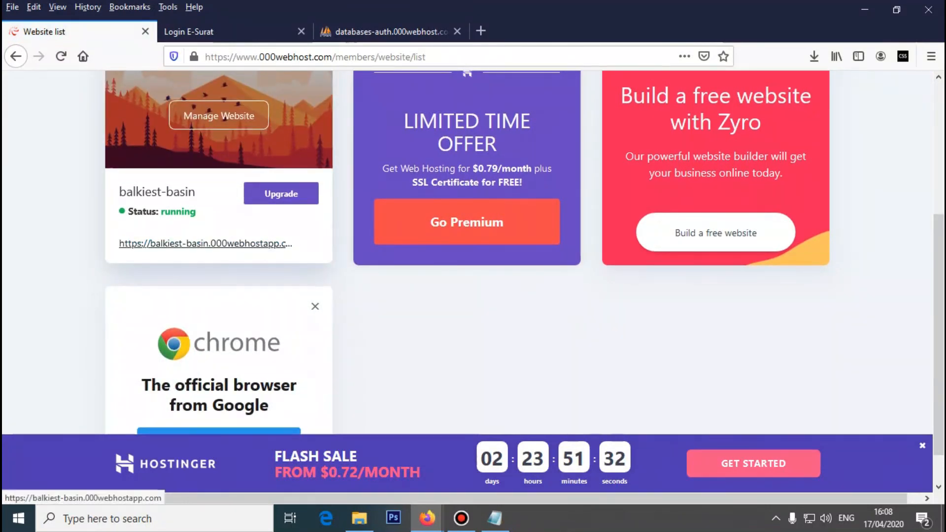
{"action": "scroll", "coordinate": [207, 245], "scroll_direction": "up", "scroll_amount": 3}
{"action": "scroll", "coordinate": [206, 314], "scroll_direction": "down", "scroll_amount": 1}
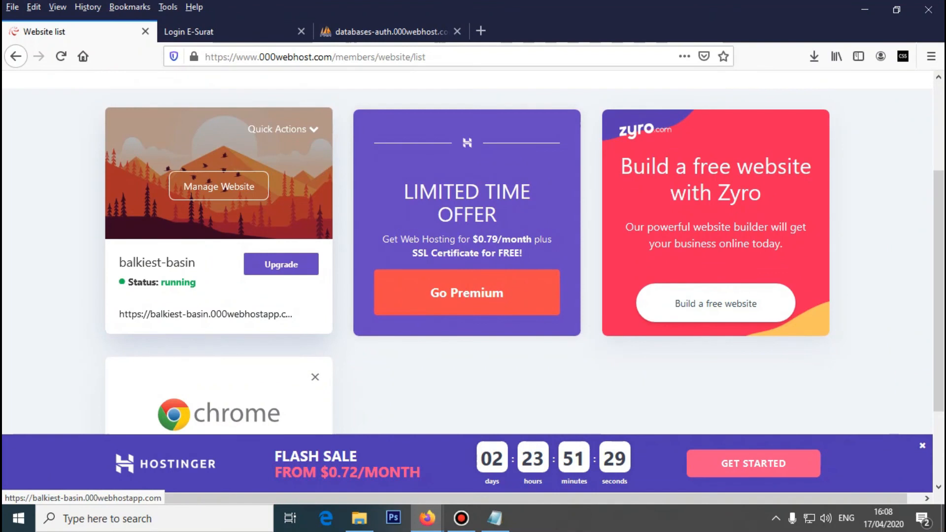
{"action": "left_click", "coordinate": [205, 314]}
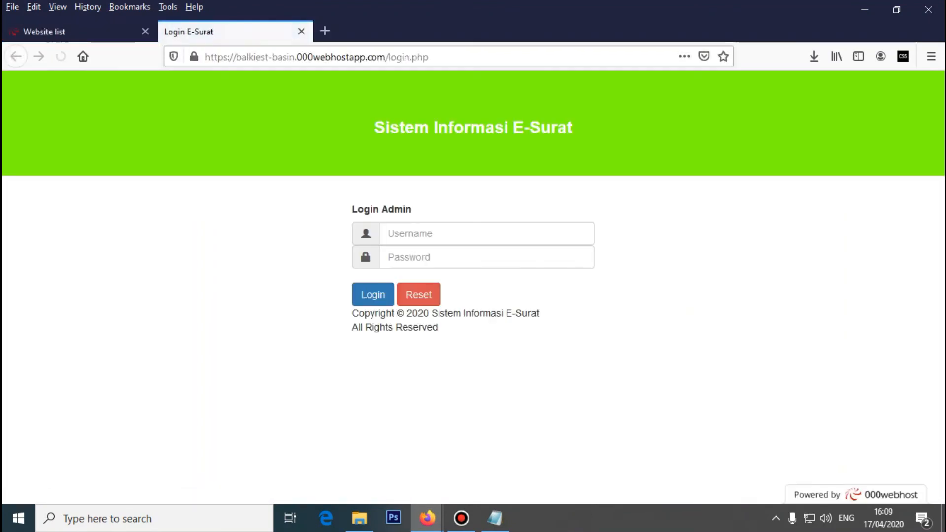
- Check the loaded Login Admin page's address and its username and password fields
{"action": "key", "text": "ctrl+l"}
{"action": "key", "text": "Escape"}
{"action": "key", "text": "ctrl+l"}
{"action": "key", "text": "Escape"}
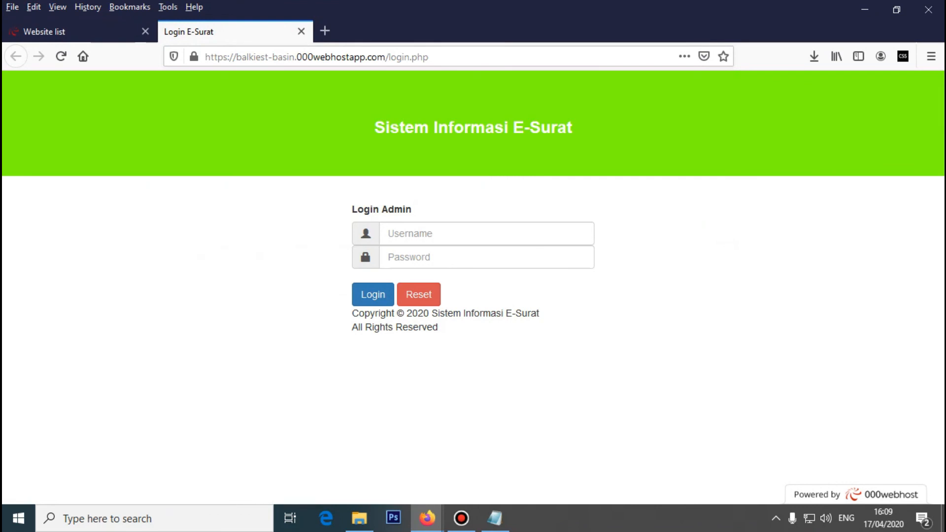
{"action": "left_click", "coordinate": [486, 233]}
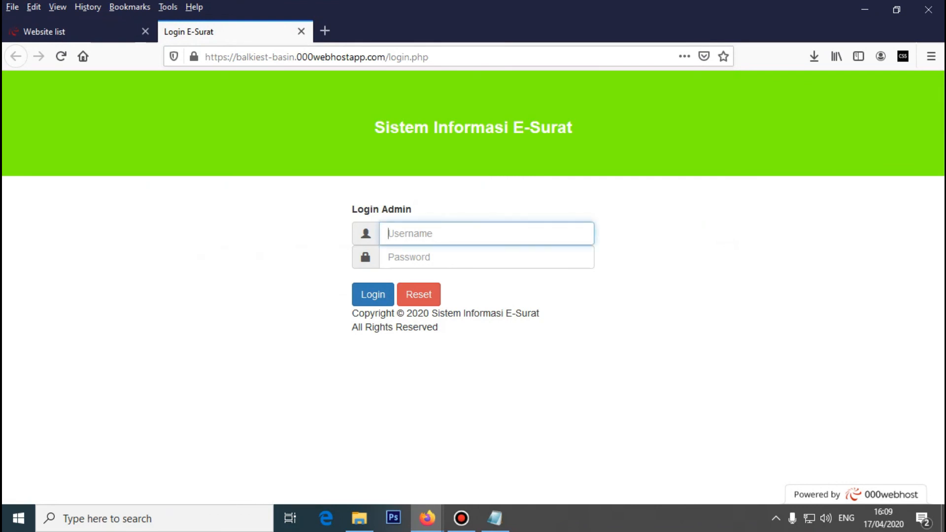
{"action": "left_click", "coordinate": [486, 257]}
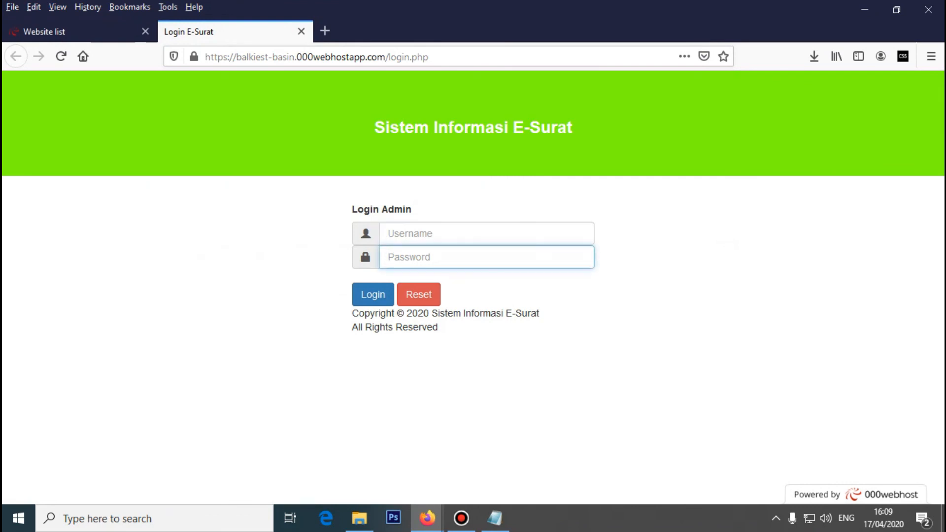